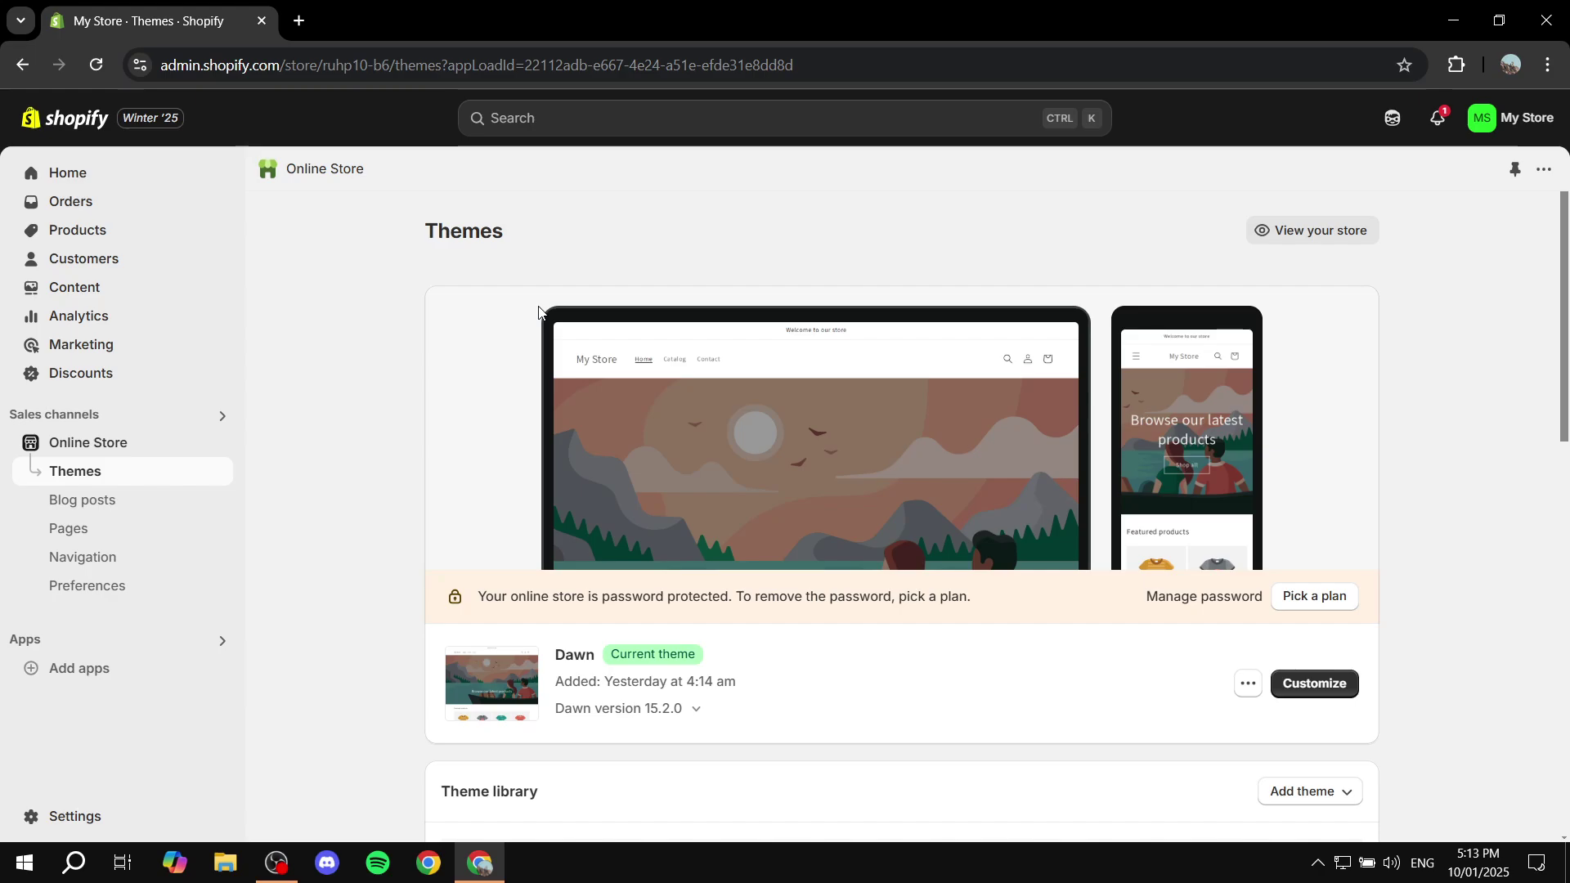
pyautogui.moveTo(404, 249); pyautogui.dragTo(571, 242)
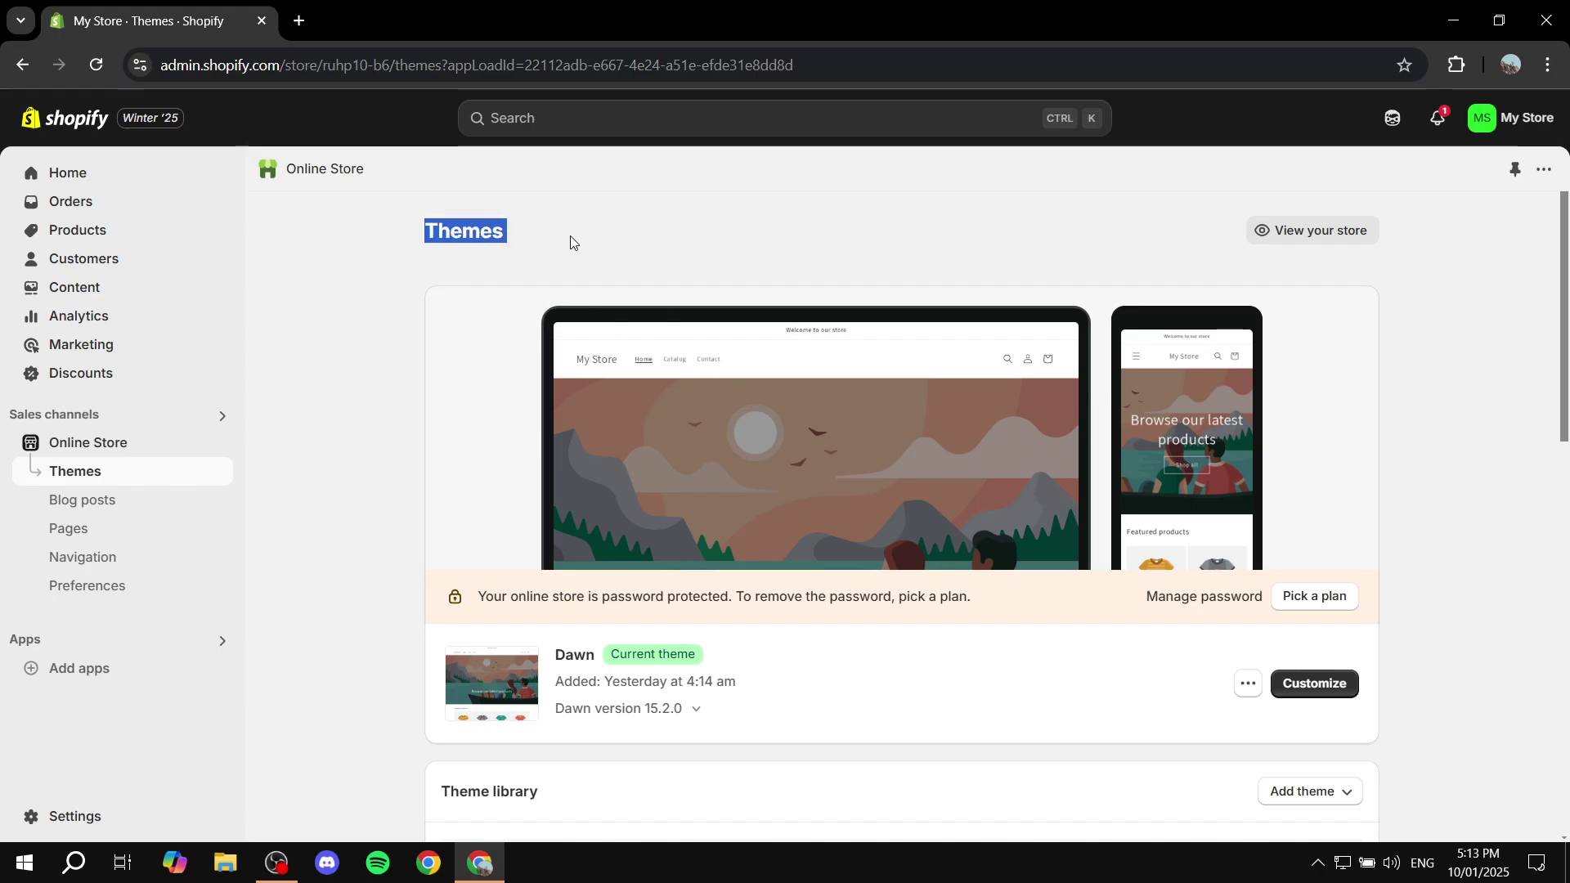
pyautogui.click(571, 242)
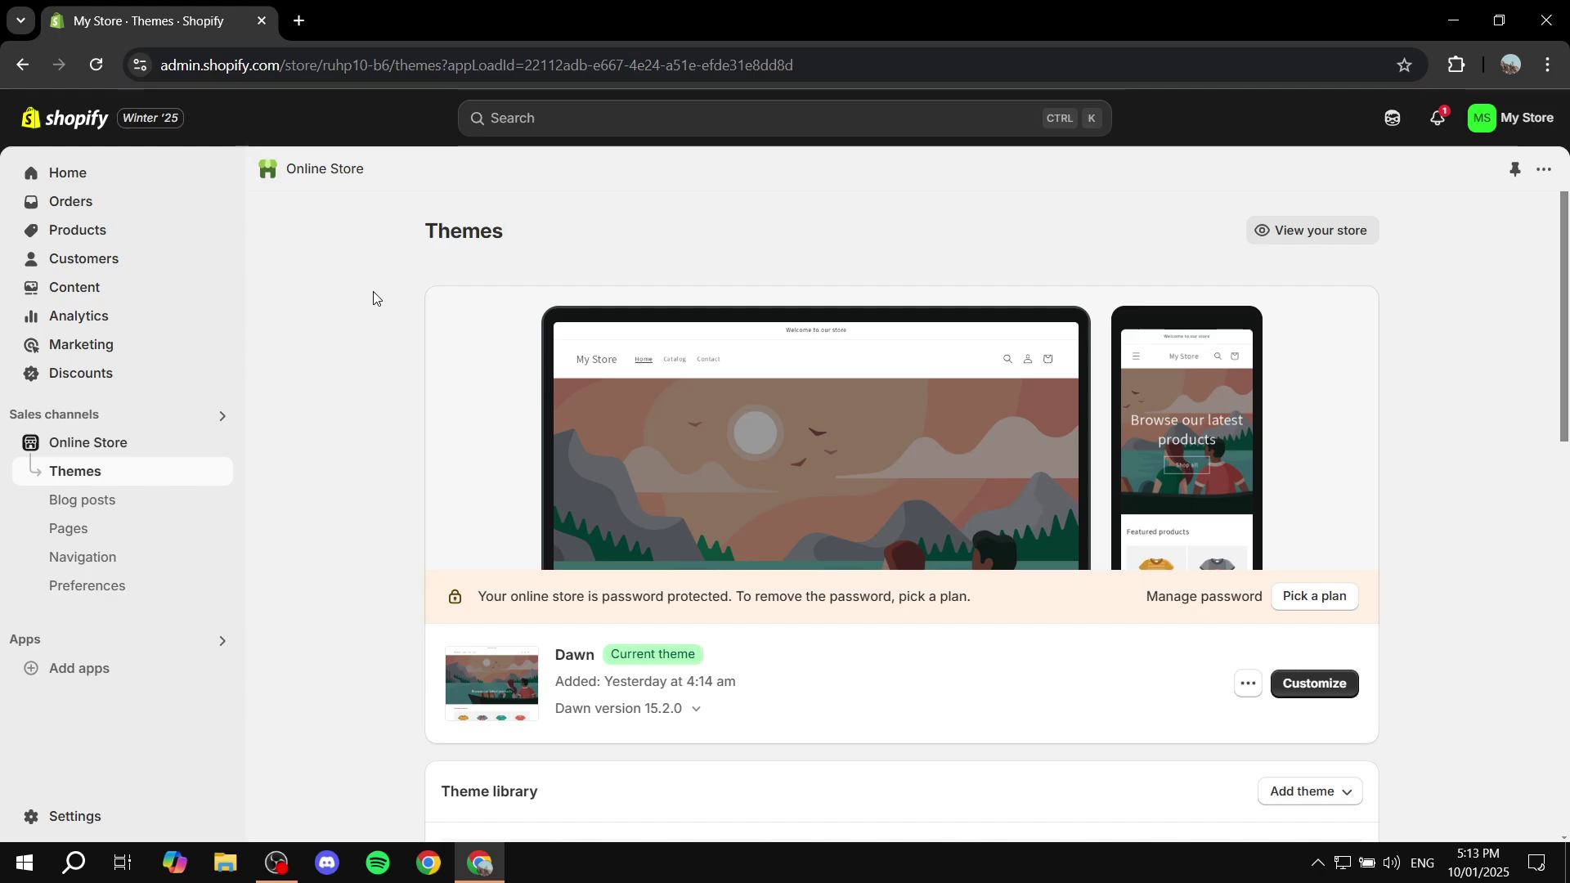
# Open the Shopify App Store from the full list of recommended apps.
pyautogui.click(75, 646)
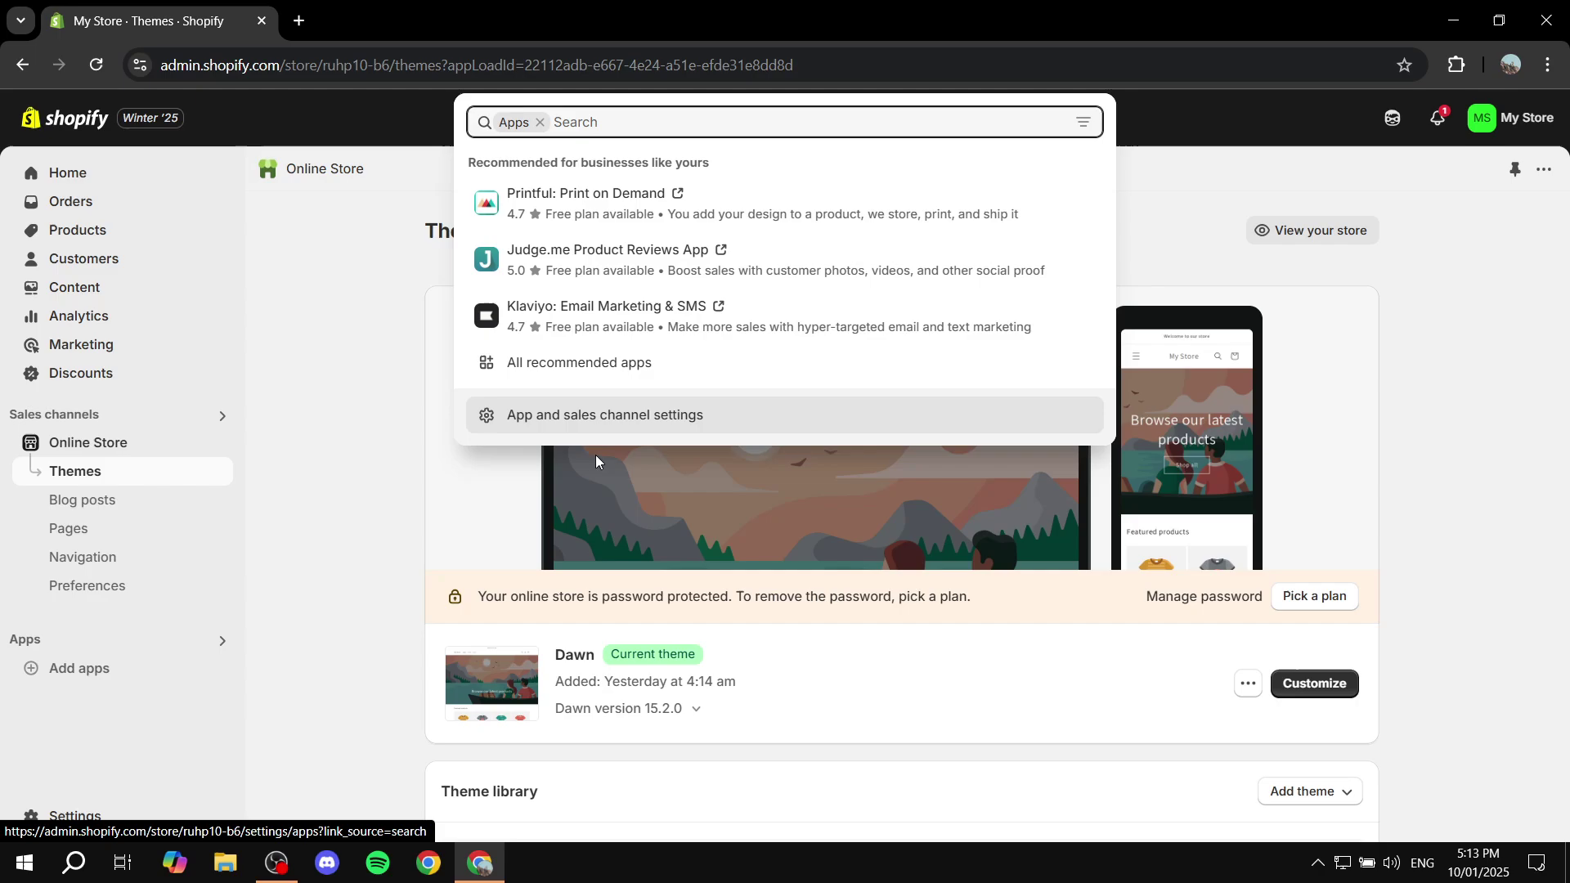
pyautogui.click(545, 363)
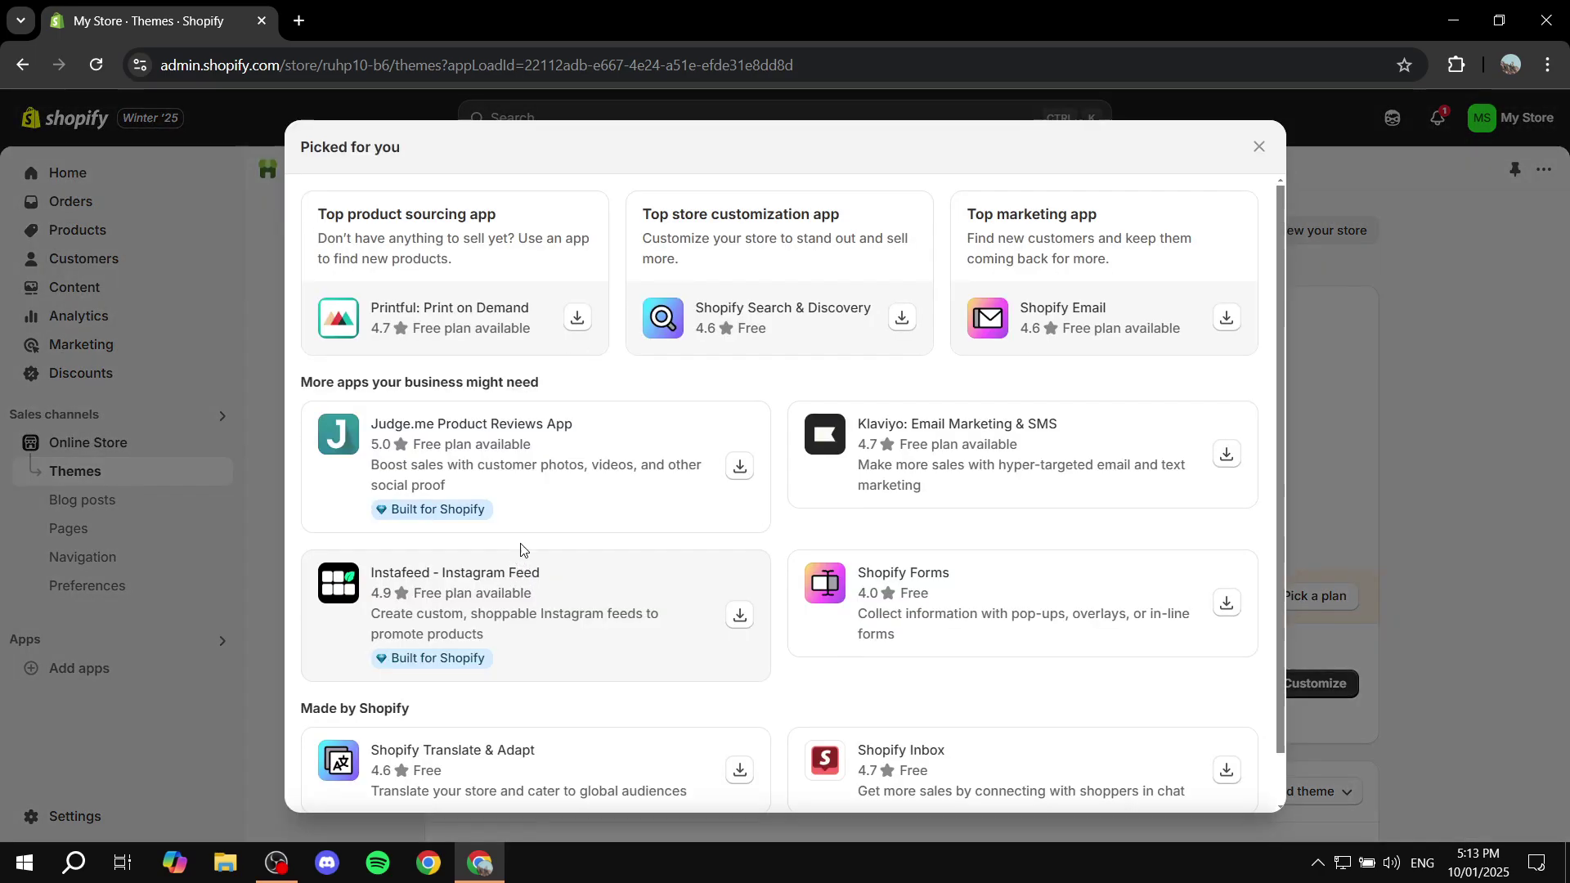
pyautogui.scroll(-1, 565, 529)
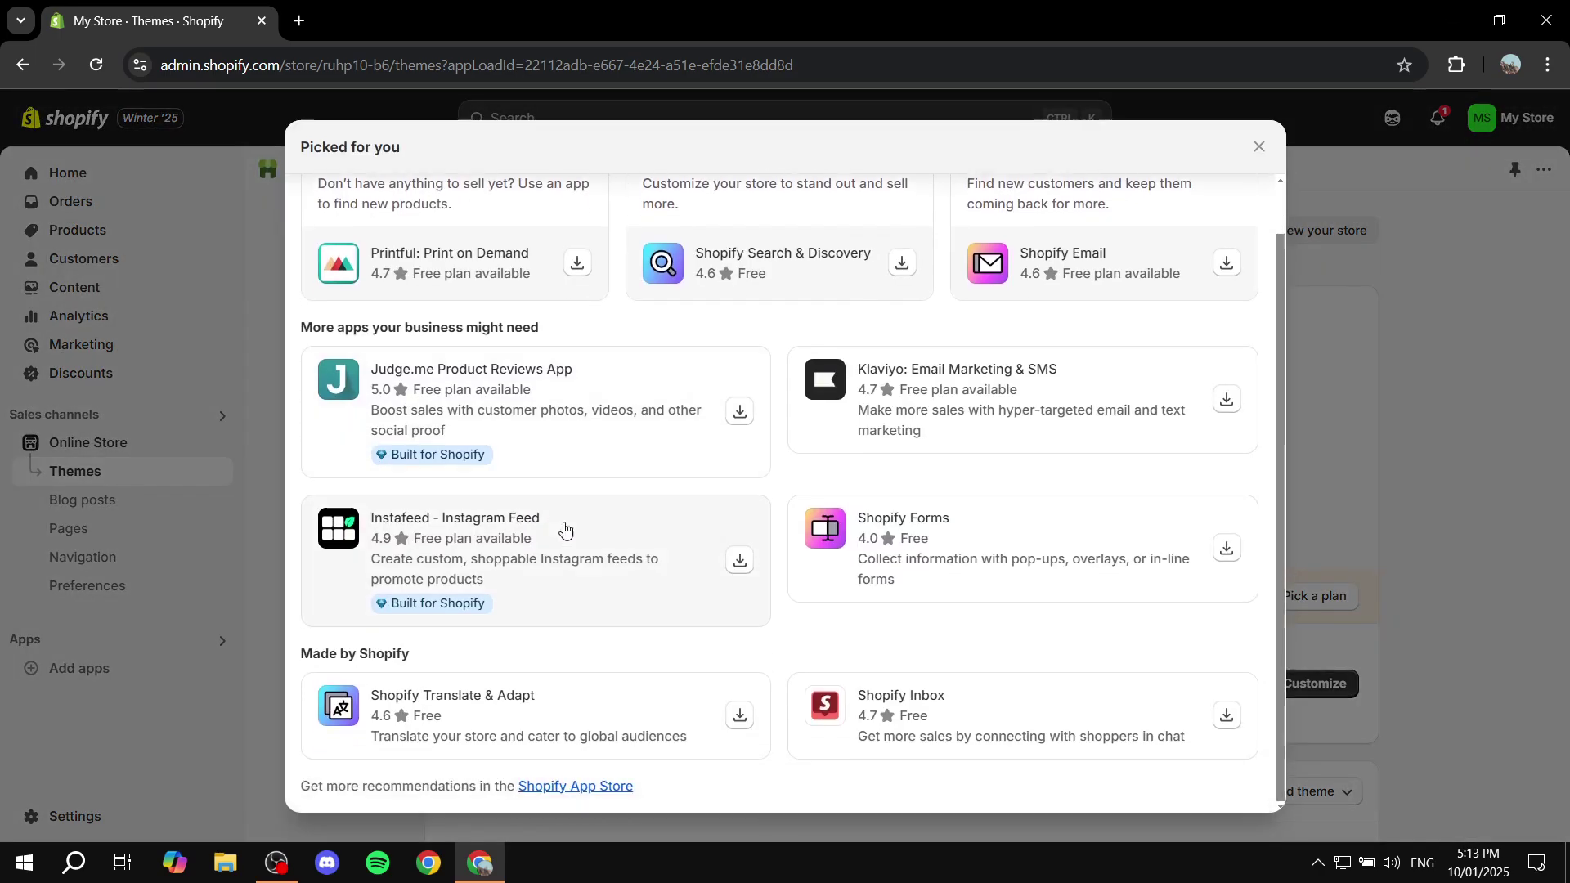
pyautogui.click(580, 786)
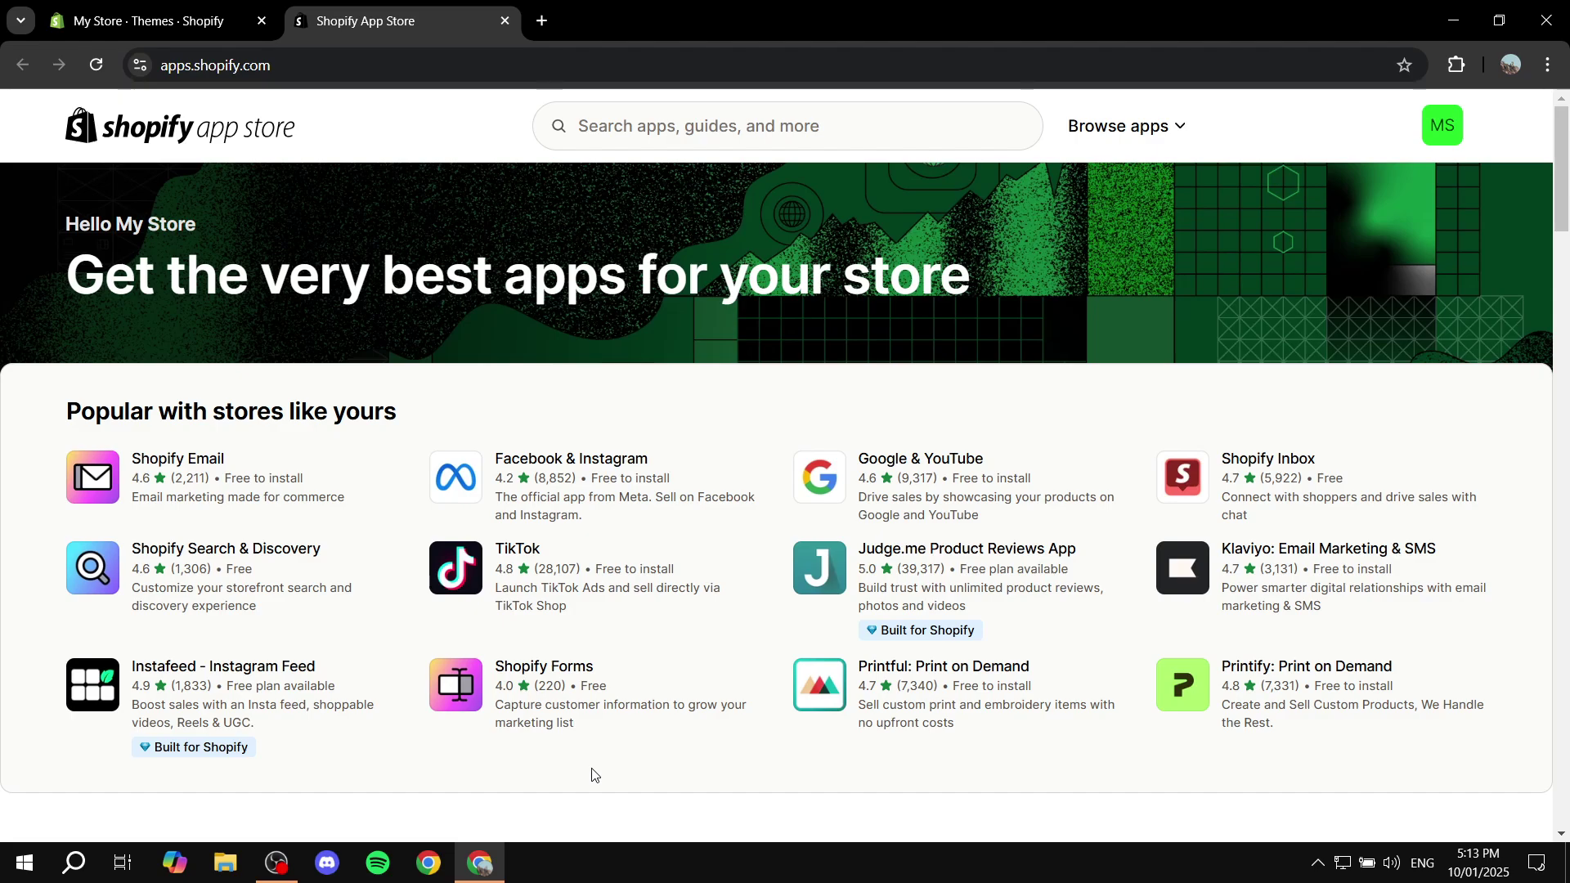
# Search the app store for "Searcahnise search & filters" and open the Searchanise Search & Filter listing.
pyautogui.click(654, 127)
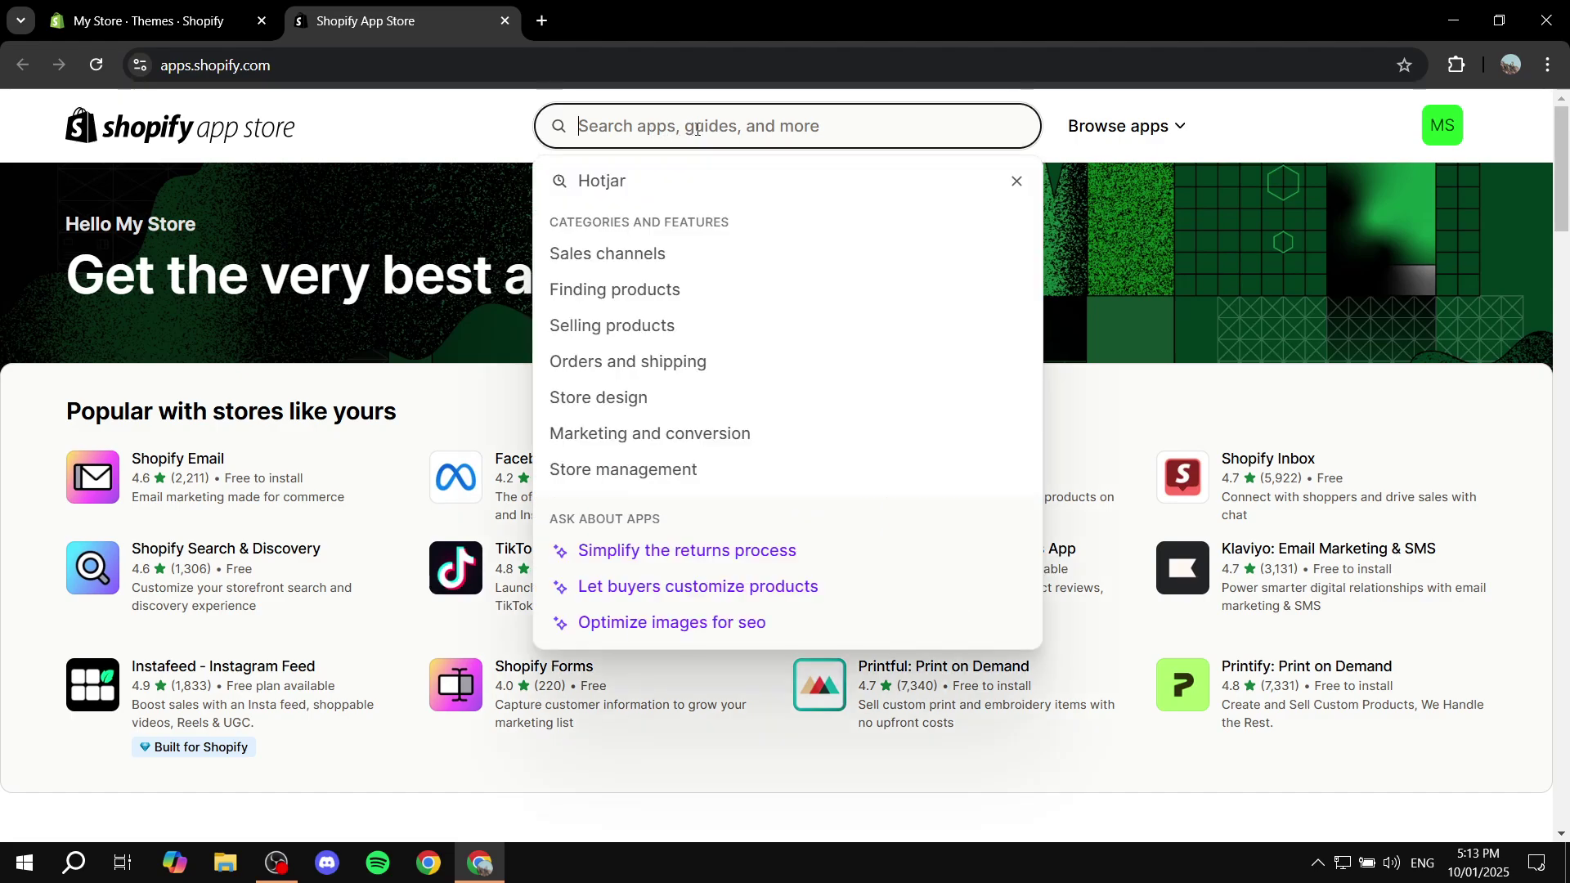
pyautogui.write('Searc')
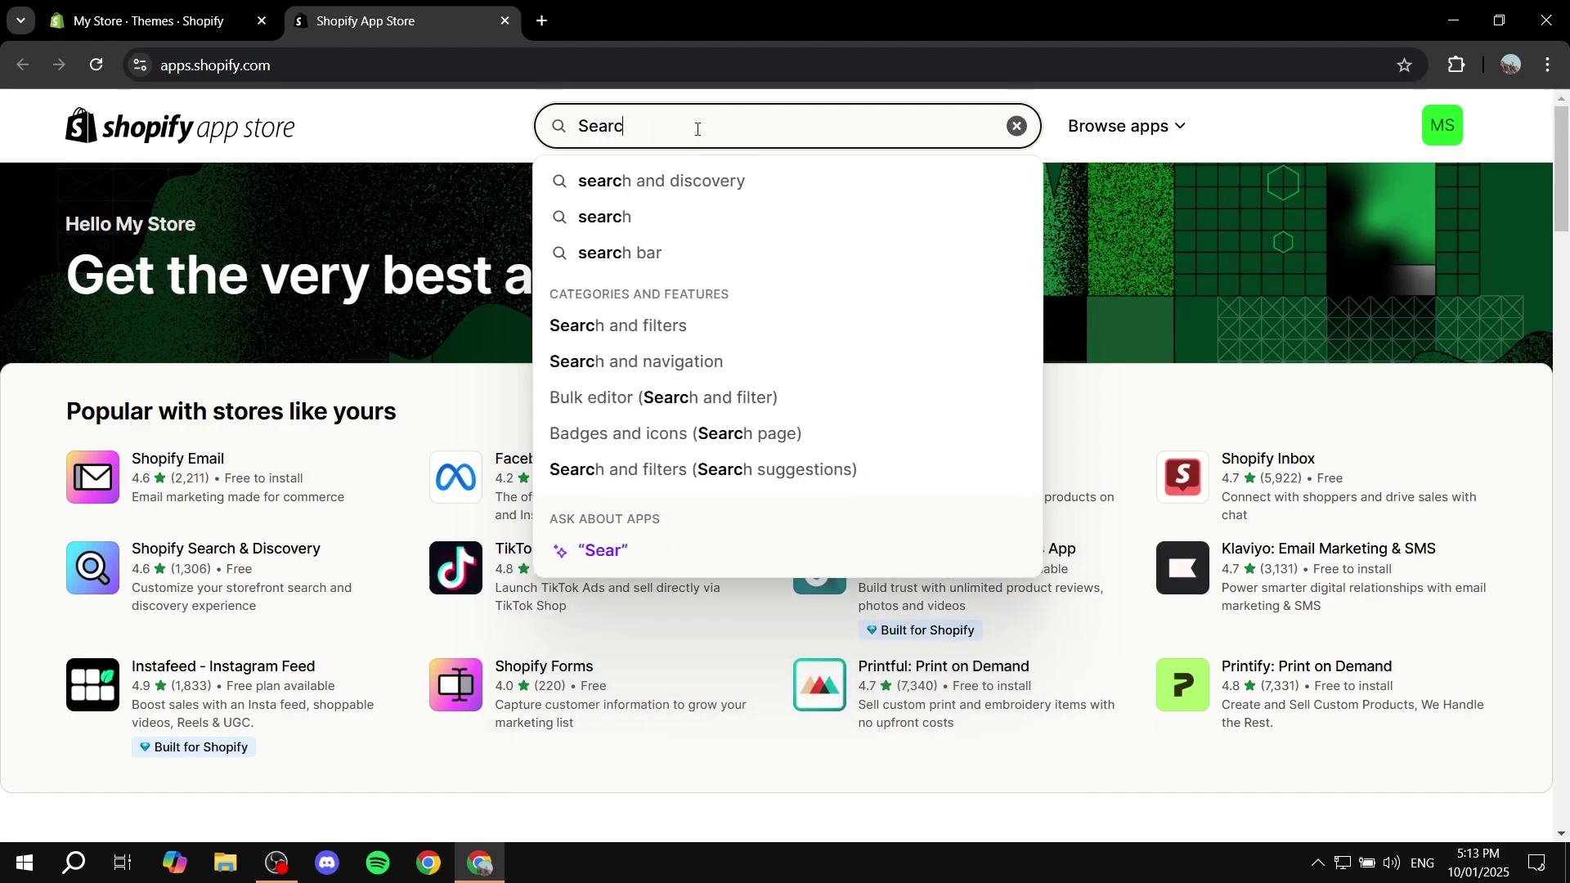
pyautogui.write('ahnise sear')
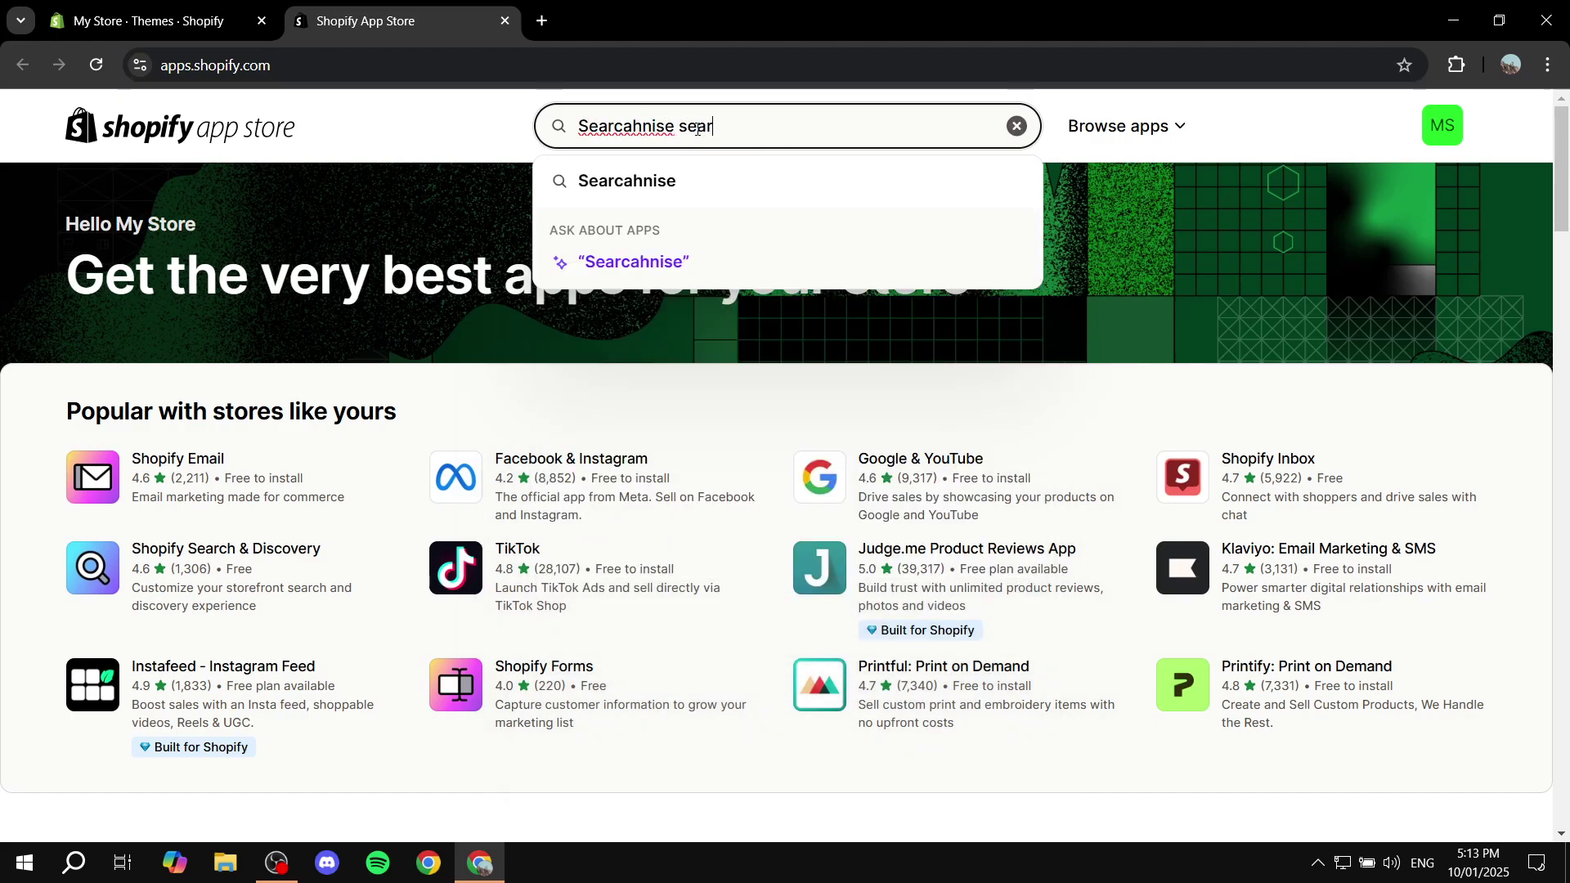
pyautogui.write('ch &')
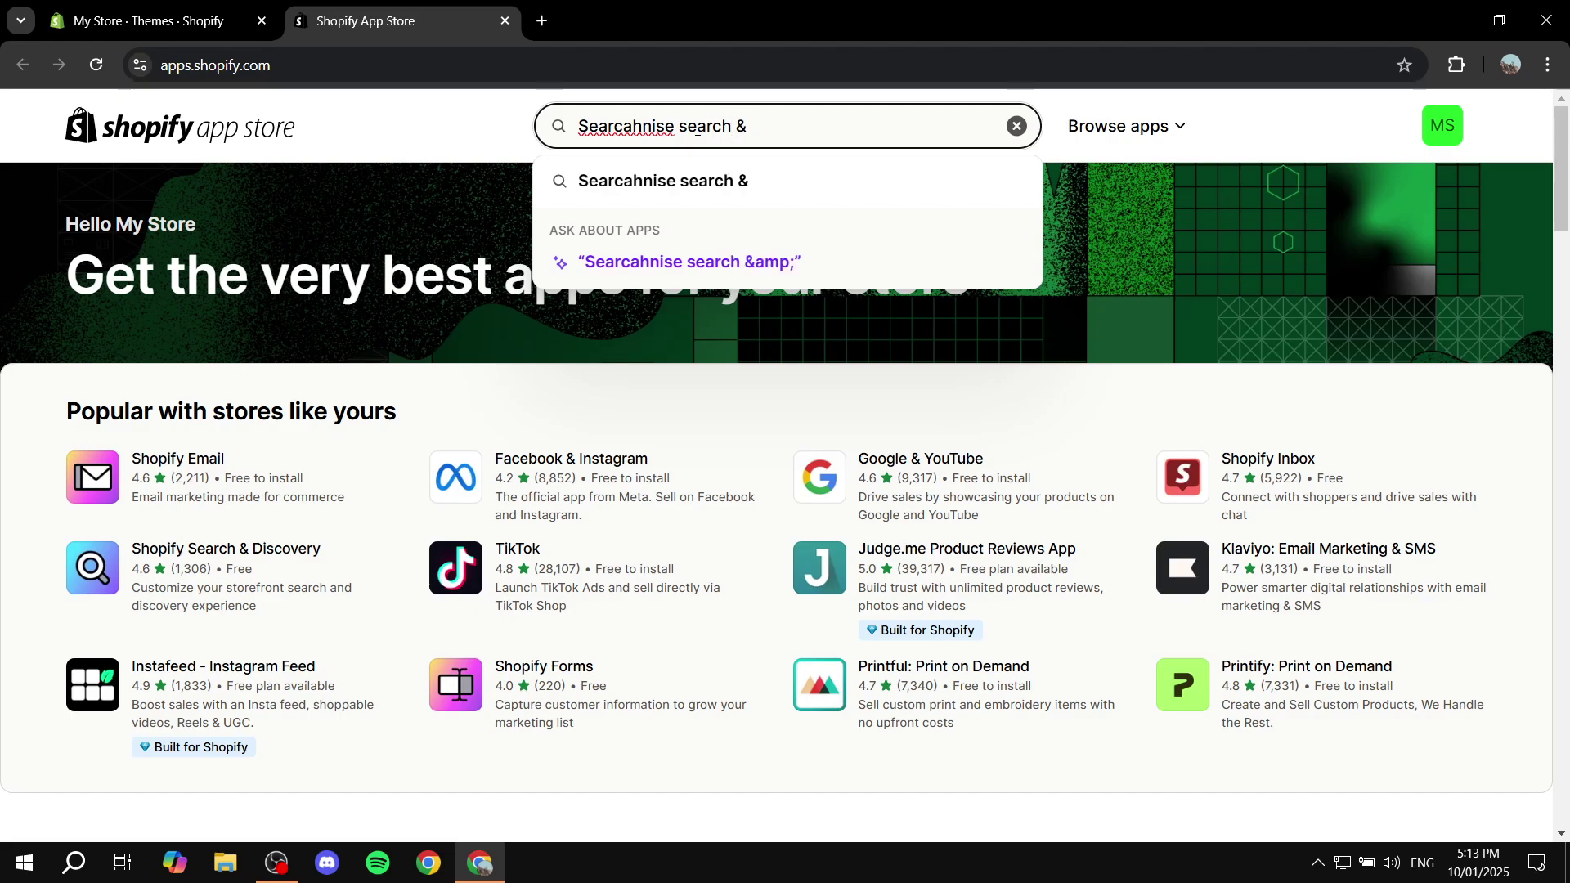
pyautogui.write(' di')
pyautogui.press('BackSpace')
pyautogui.press('BackSpace')
pyautogui.write('filters')
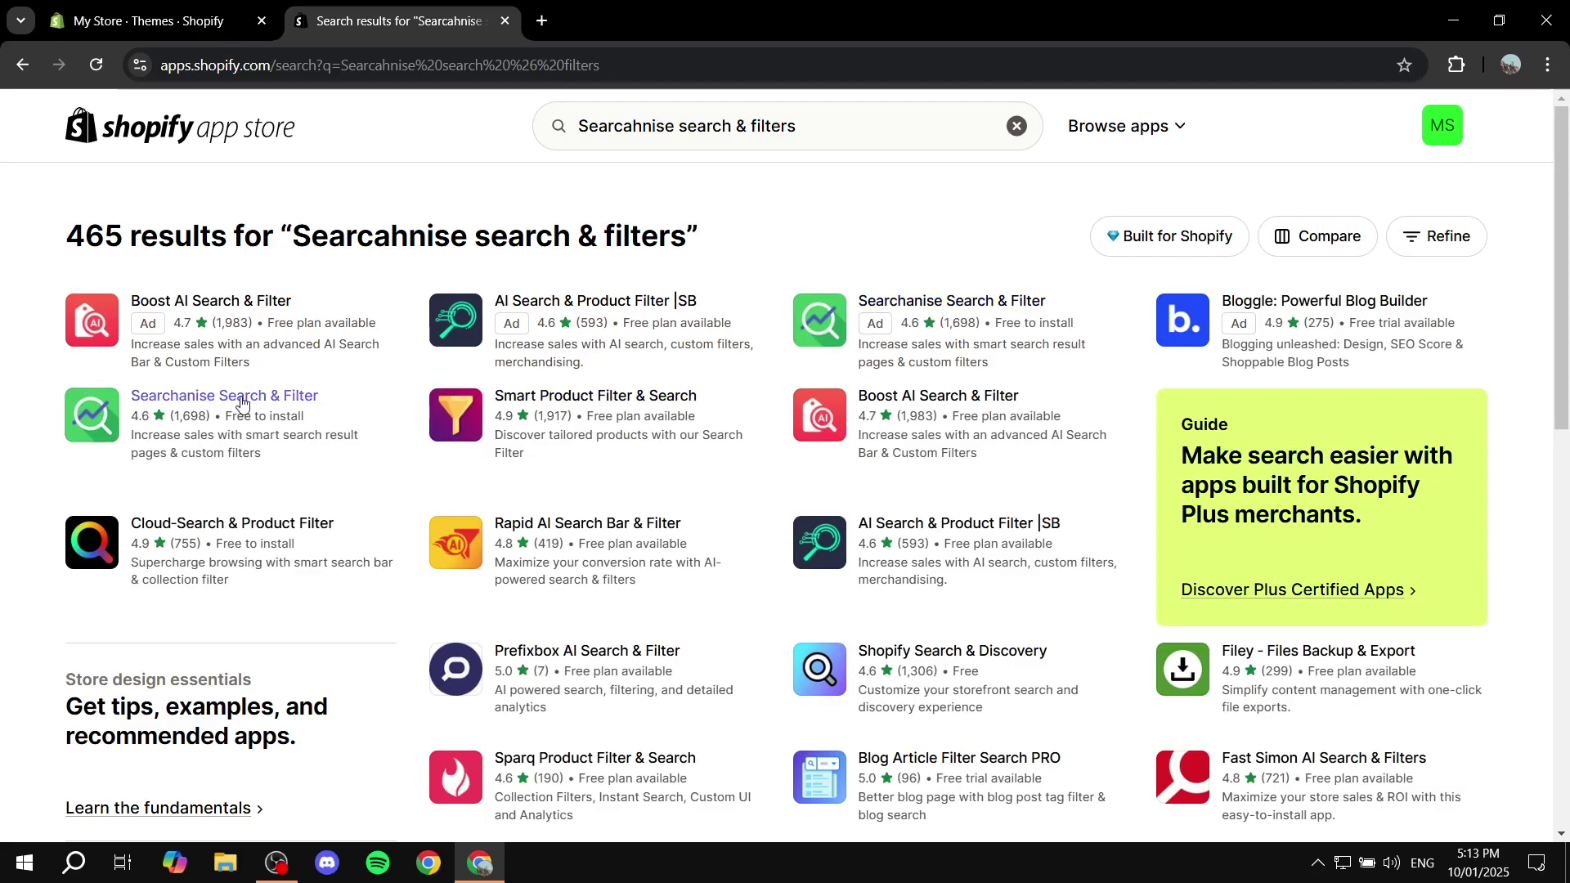
pyautogui.click(207, 404)
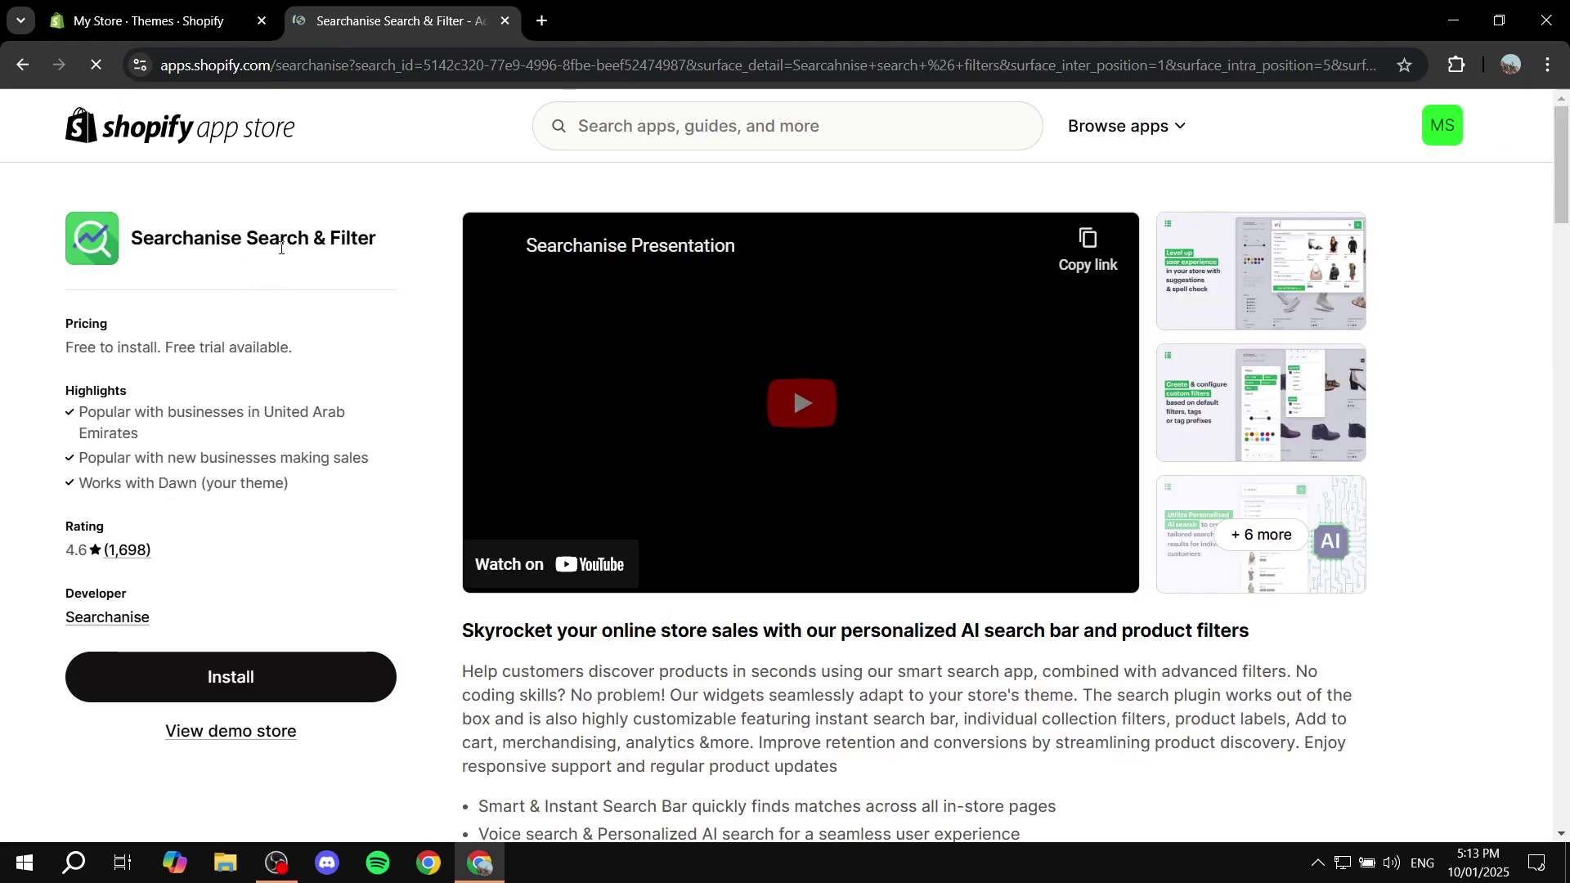
# Review the Searchanise listing's feature description and pricing plans, especially the free plan's product limit and included features.
pyautogui.scroll(-5, 318, 357)
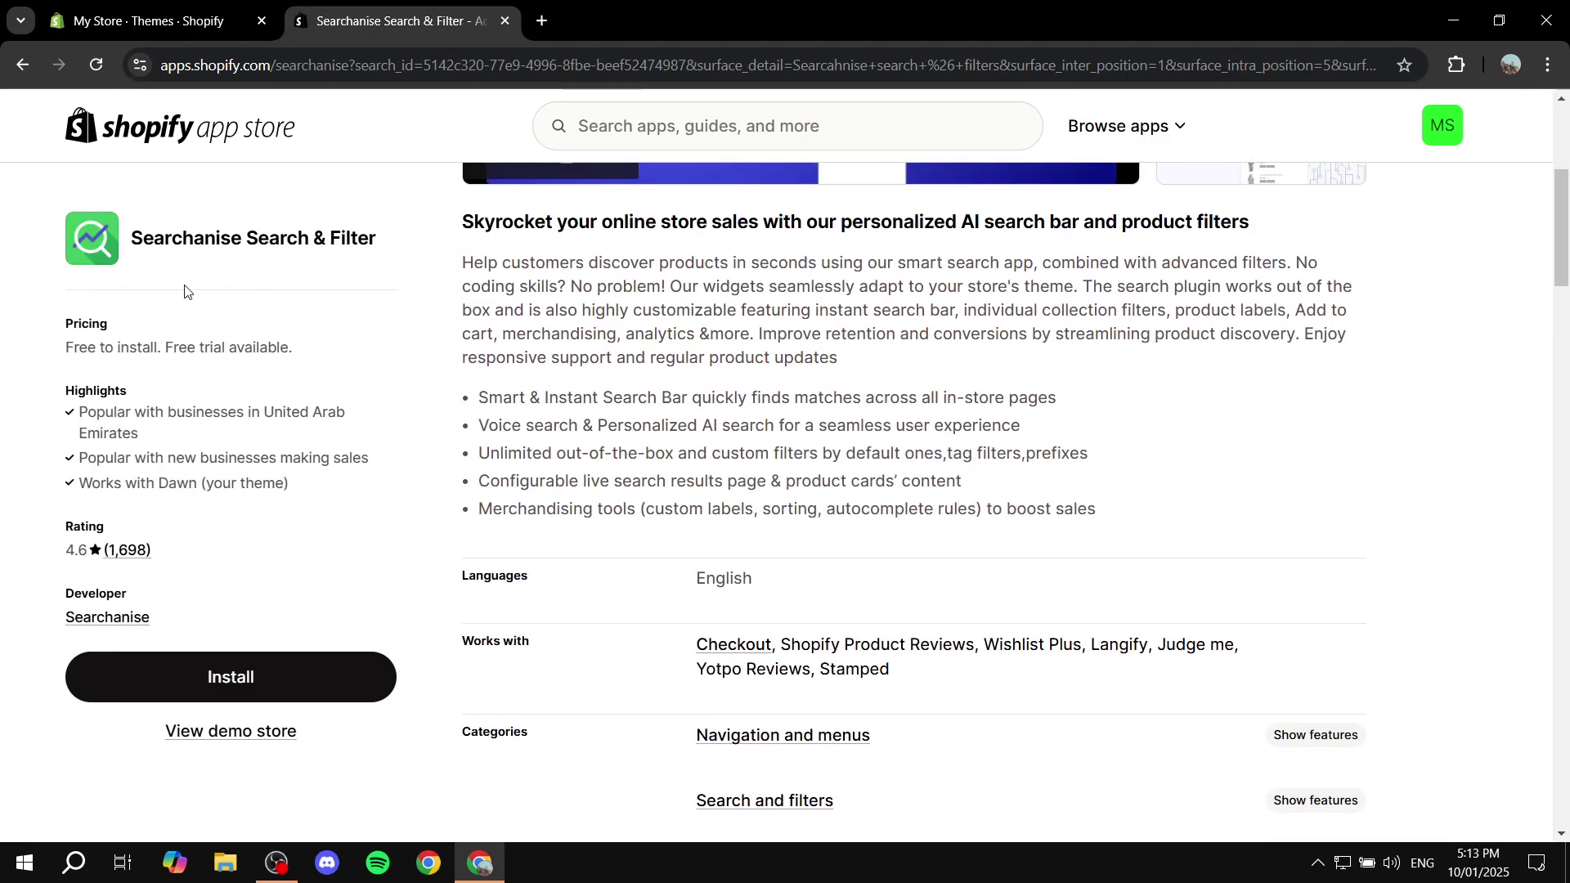
pyautogui.scroll(-5, 296, 234)
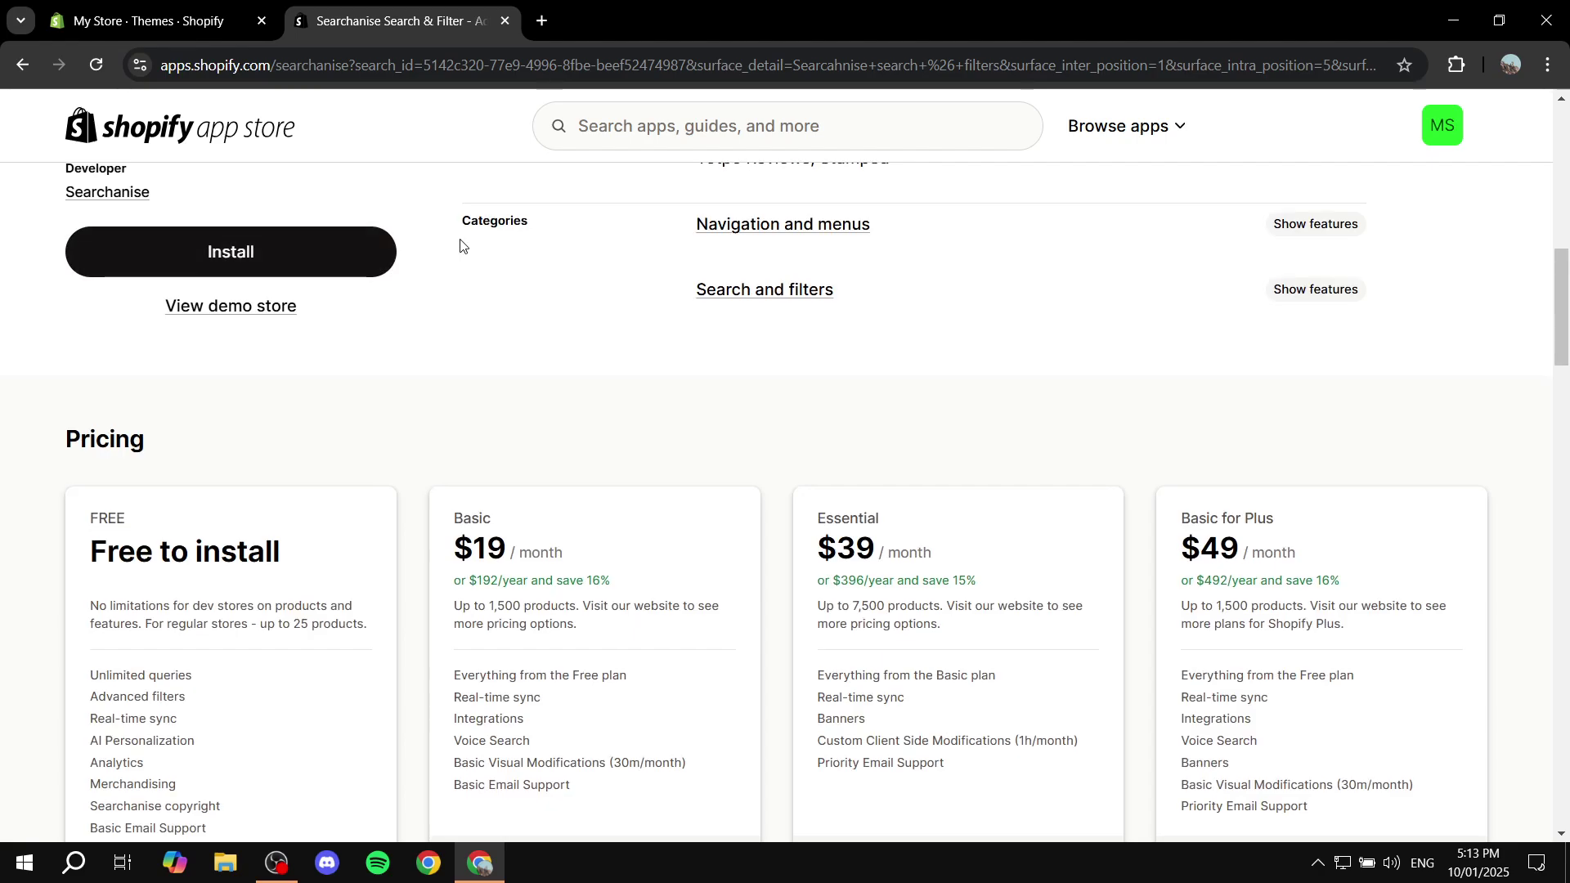
pyautogui.scroll(-3, 460, 245)
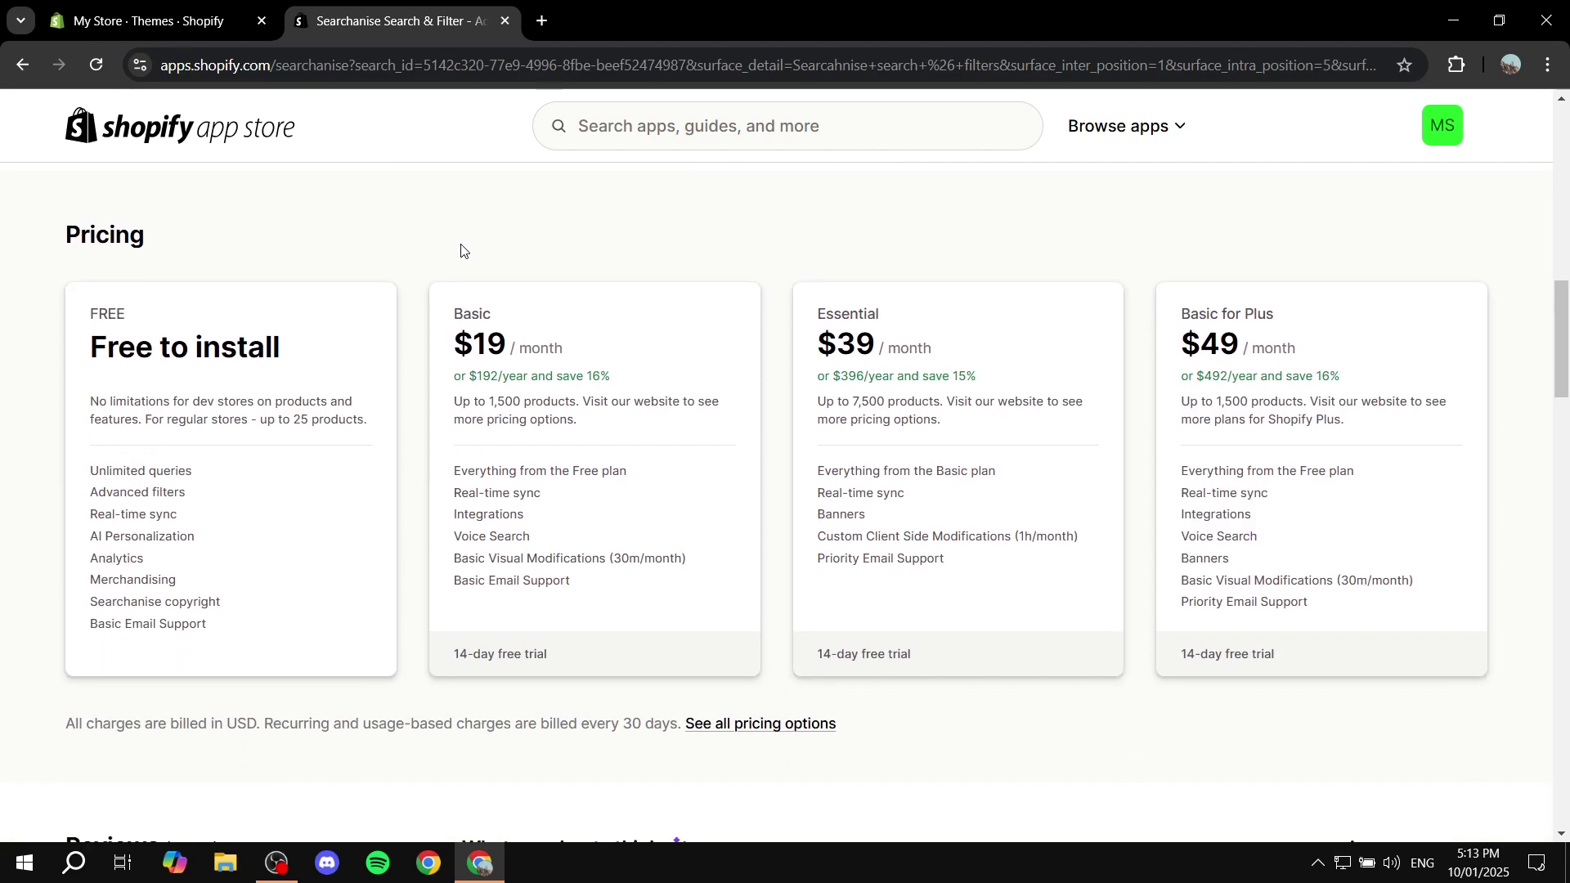
pyautogui.moveTo(72, 360); pyautogui.dragTo(327, 340)
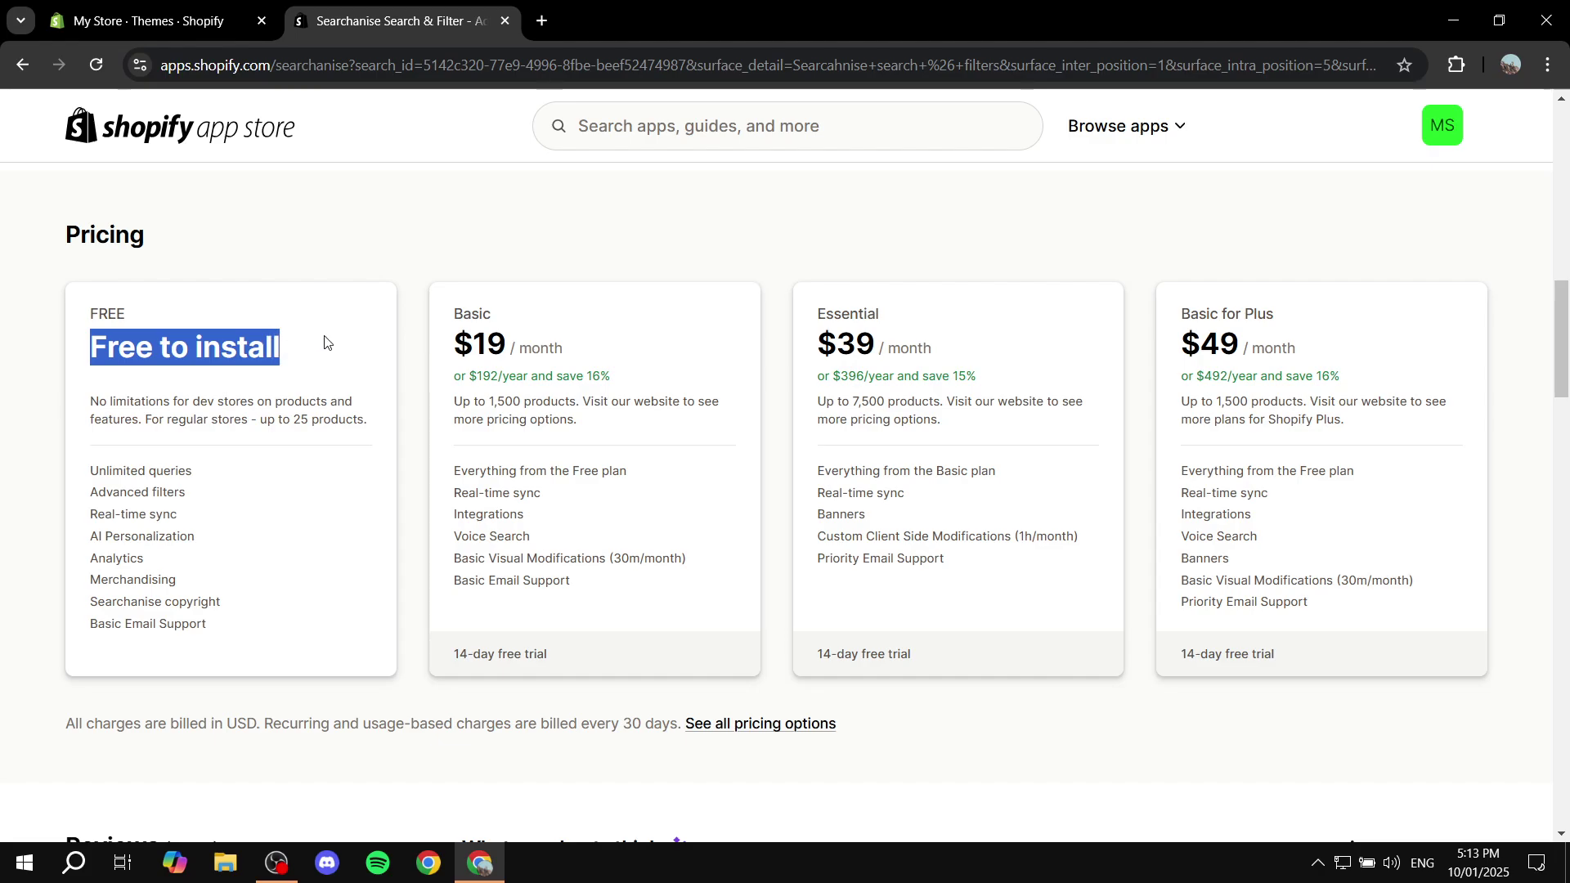
pyautogui.moveTo(106, 406); pyautogui.dragTo(335, 391)
pyautogui.click(356, 365)
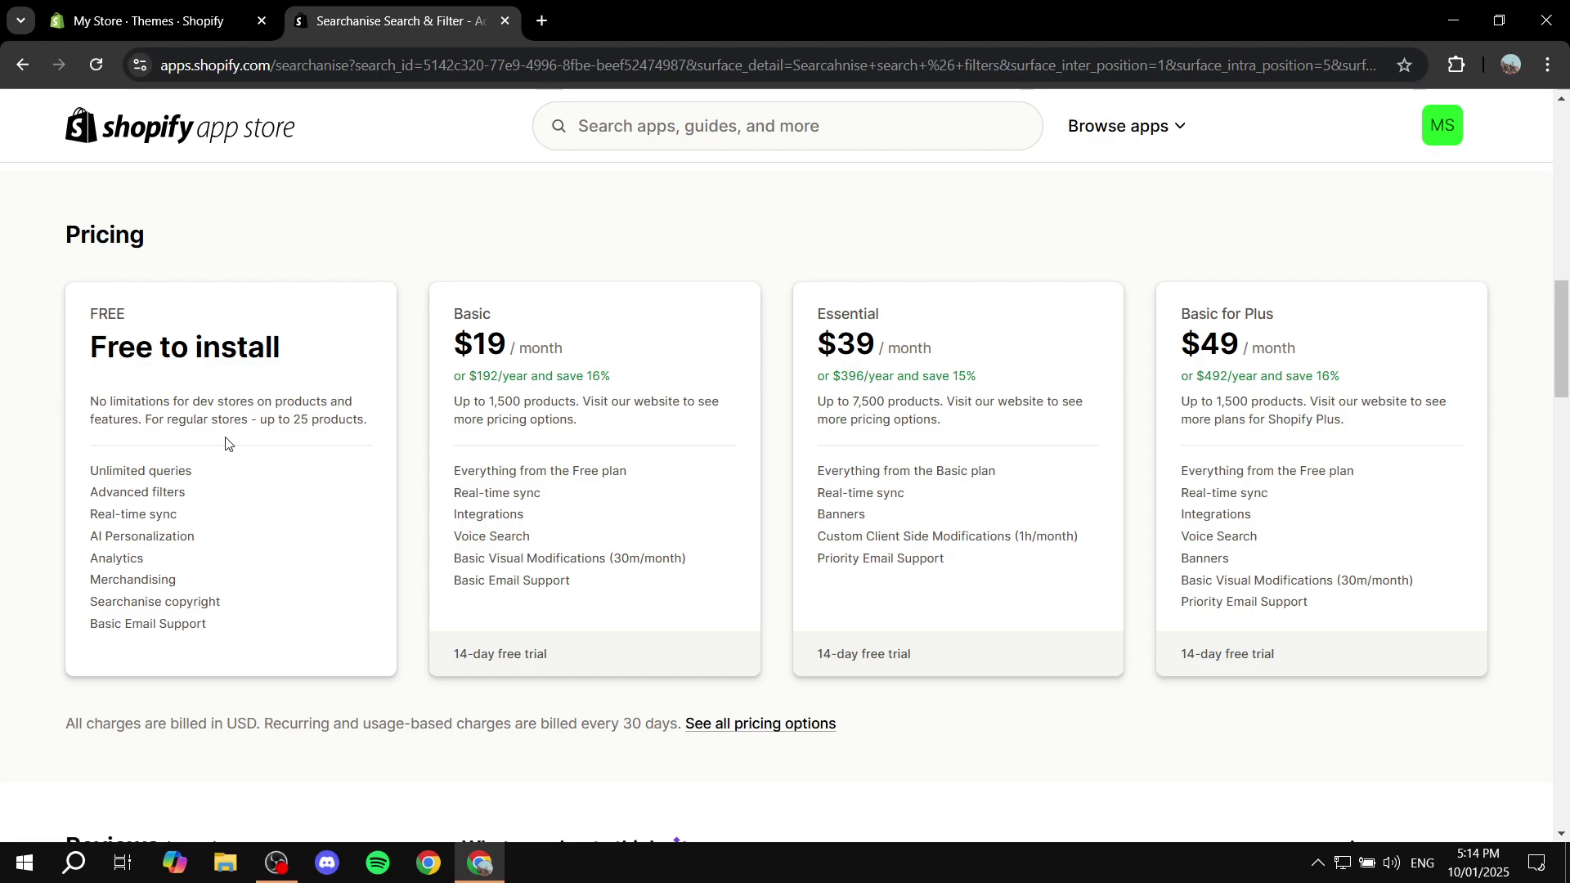
pyautogui.moveTo(146, 419); pyautogui.dragTo(377, 422)
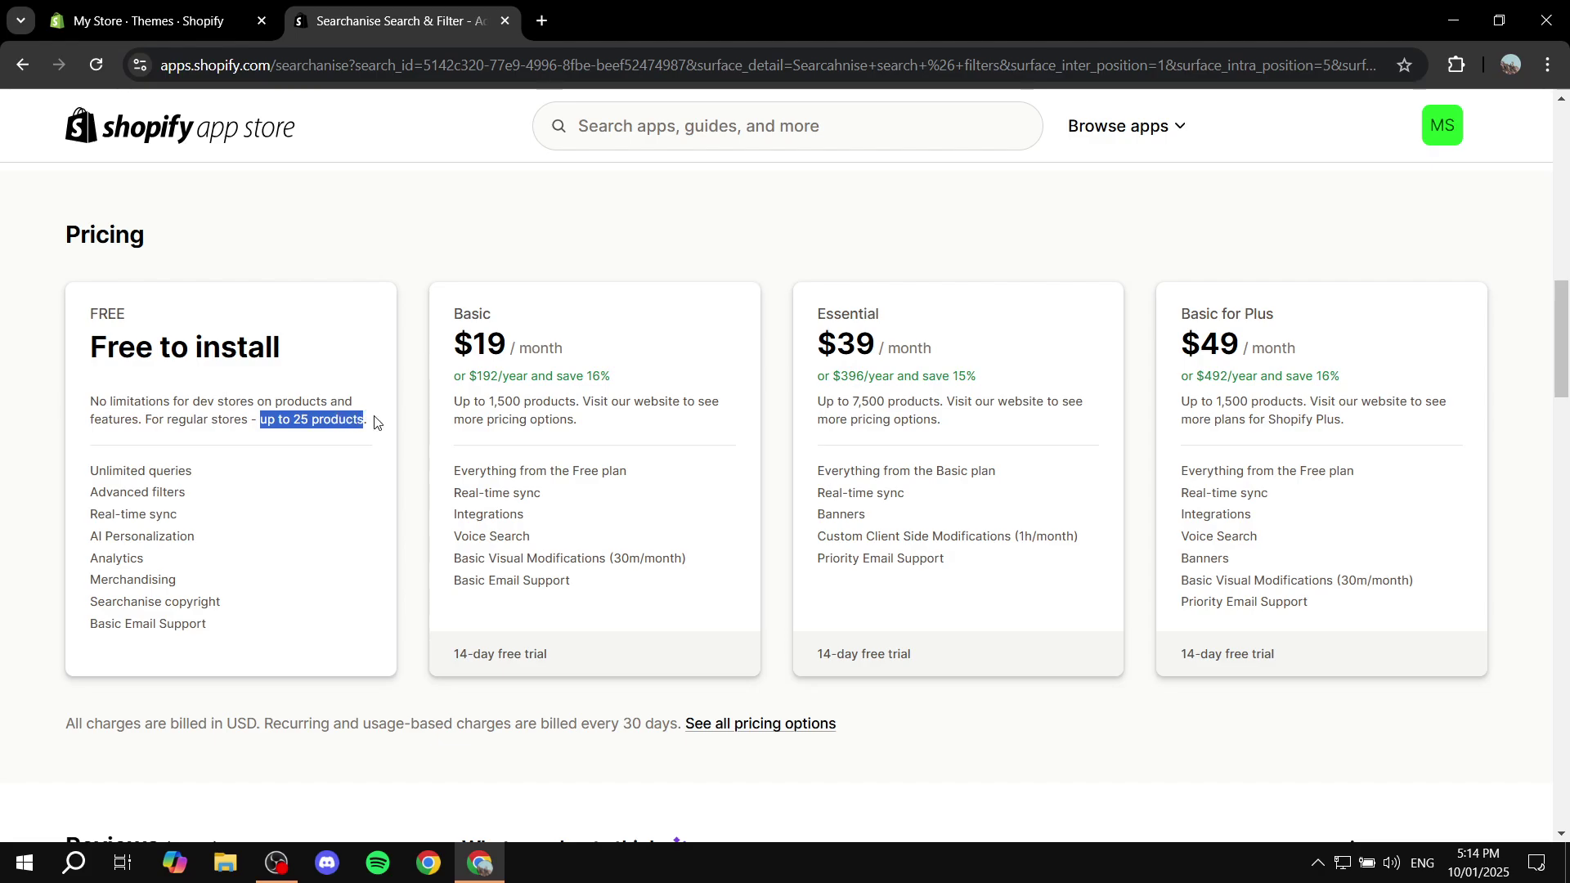
pyautogui.click(332, 491)
pyautogui.moveTo(92, 472); pyautogui.dragTo(270, 634)
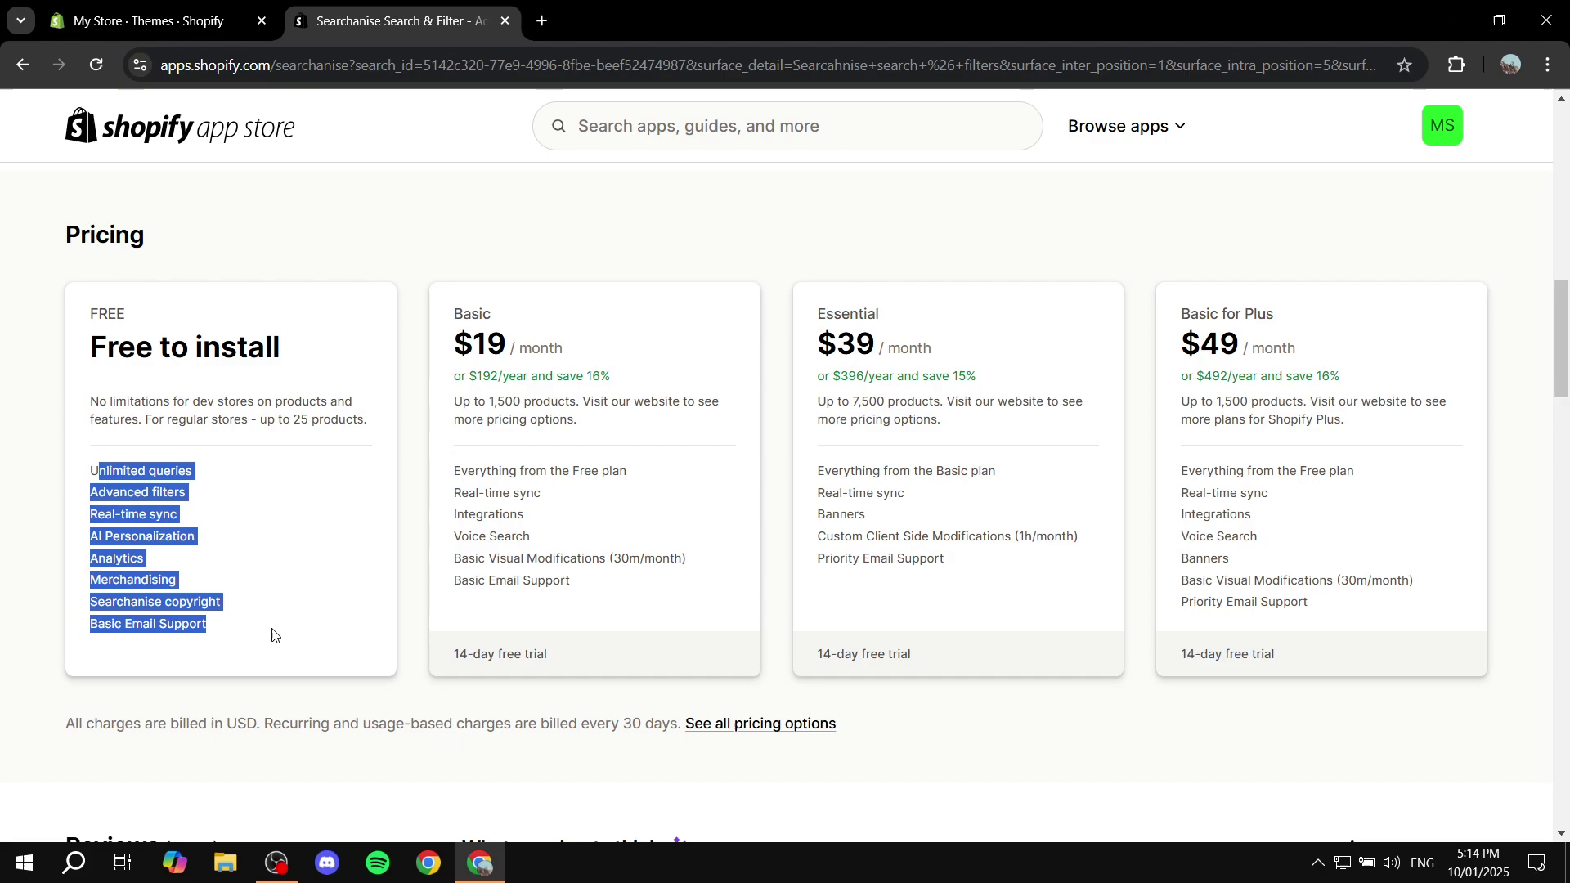
pyautogui.click(275, 639)
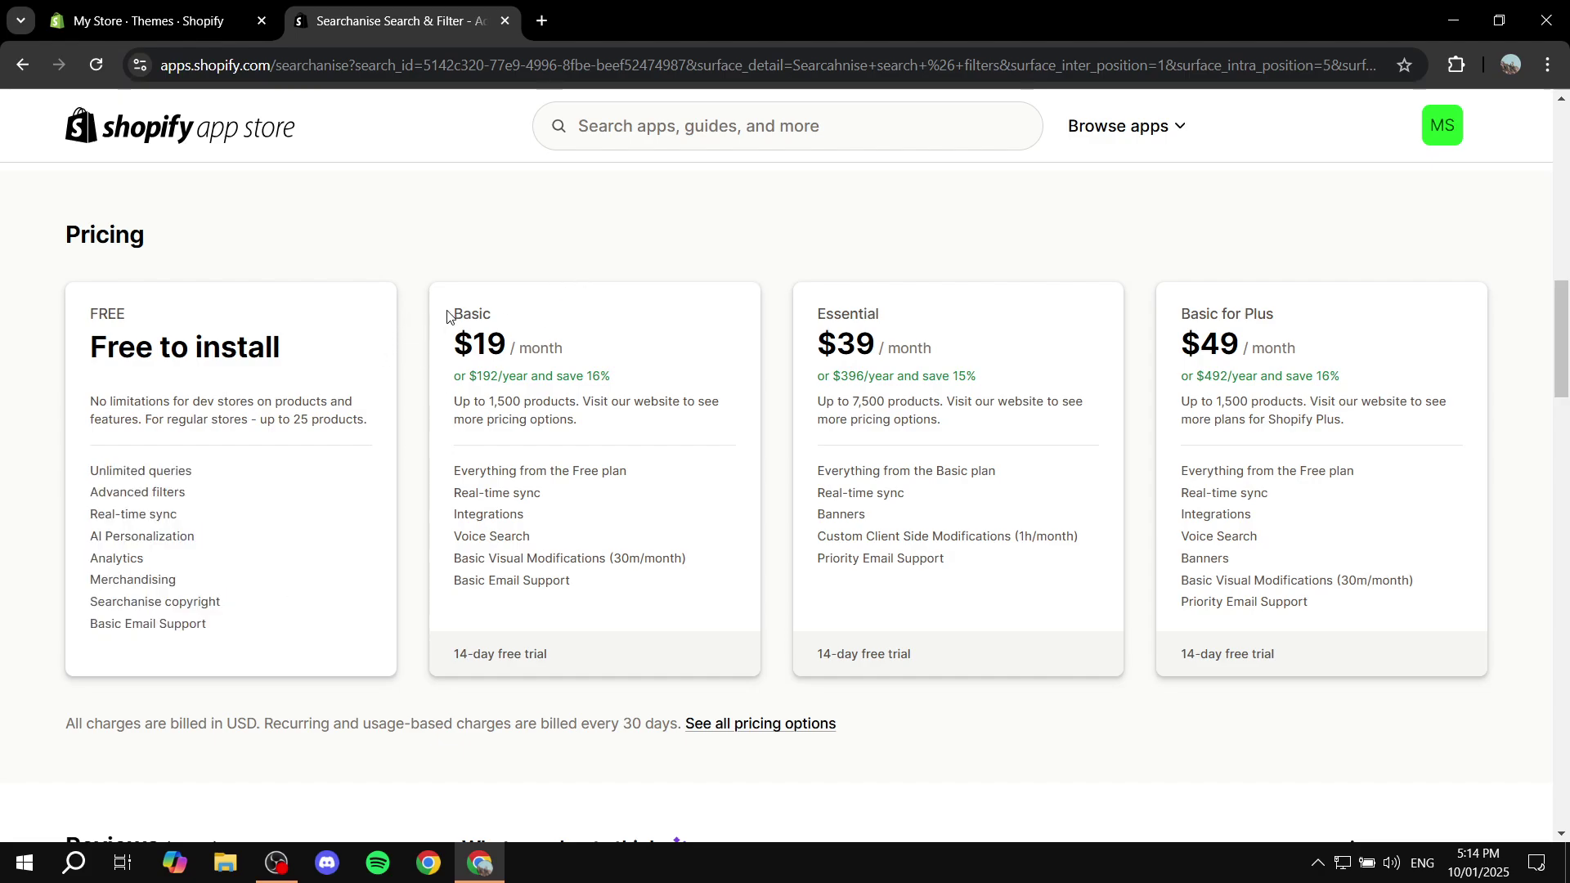
pyautogui.moveTo(449, 313); pyautogui.dragTo(505, 309)
pyautogui.click(504, 309)
pyautogui.scroll(5, 445, 449)
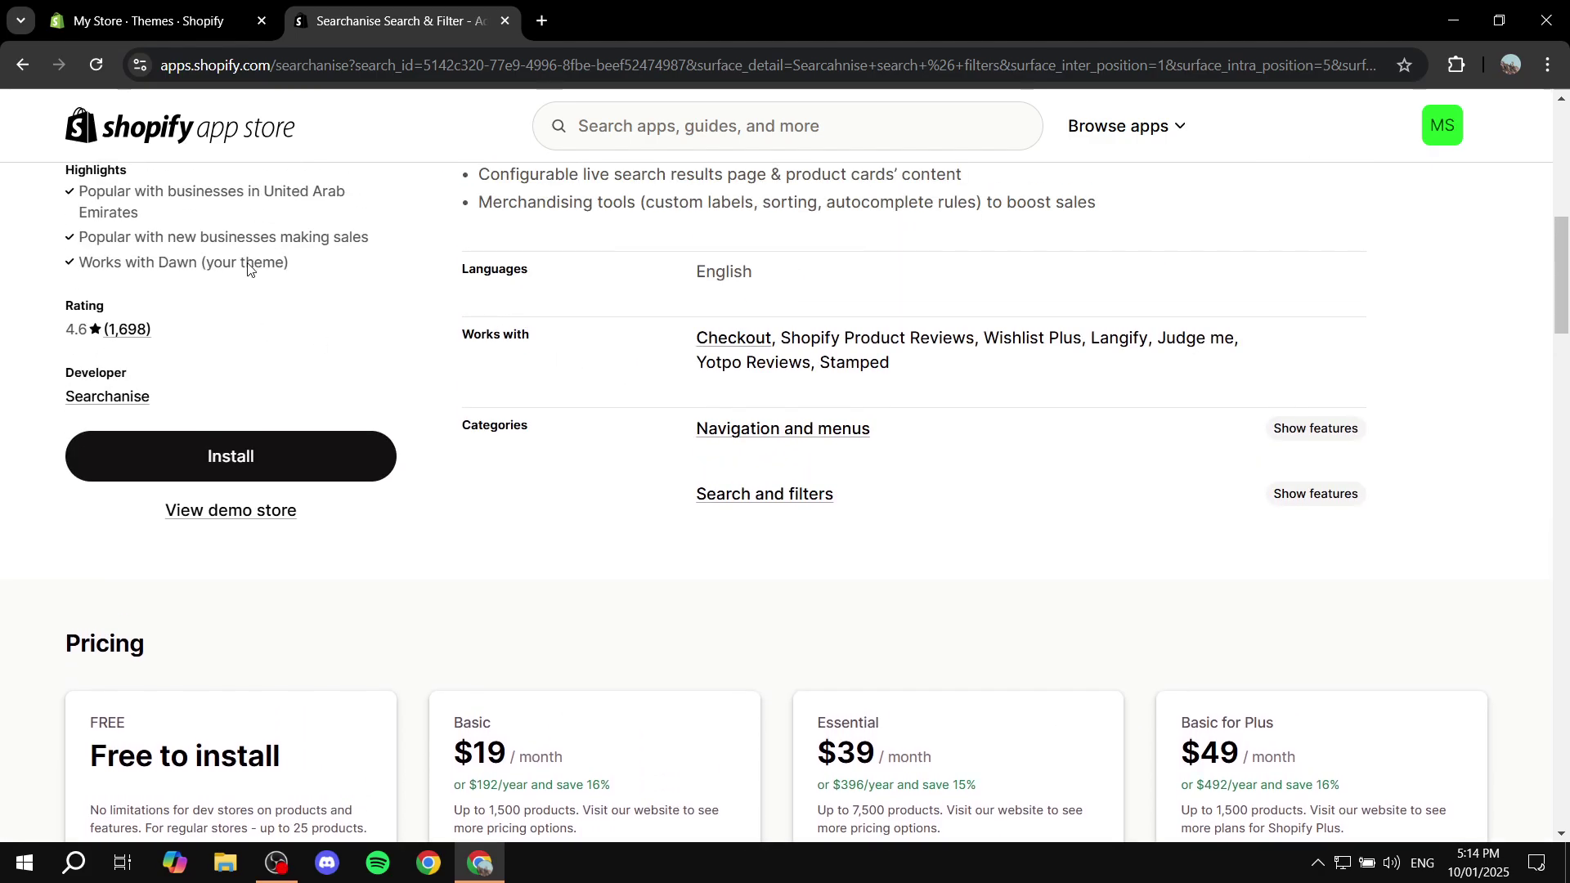
pyautogui.scroll(1, 374, 443)
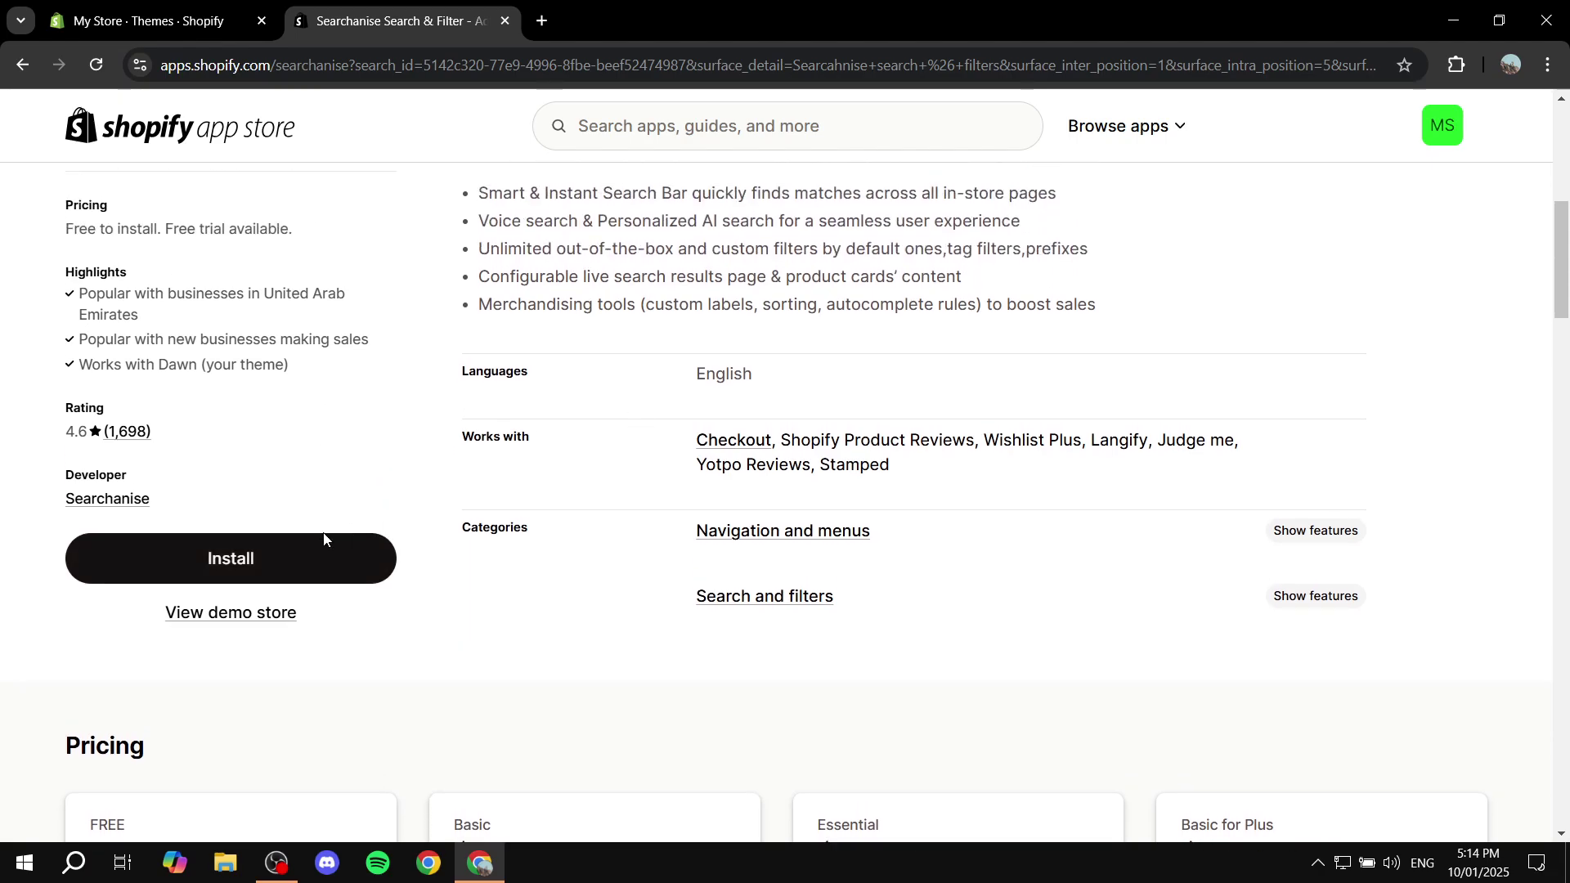
# Install Searchanise Search & Filter on the store, approving its data access, and close the app store listing.
pyautogui.click(280, 549)
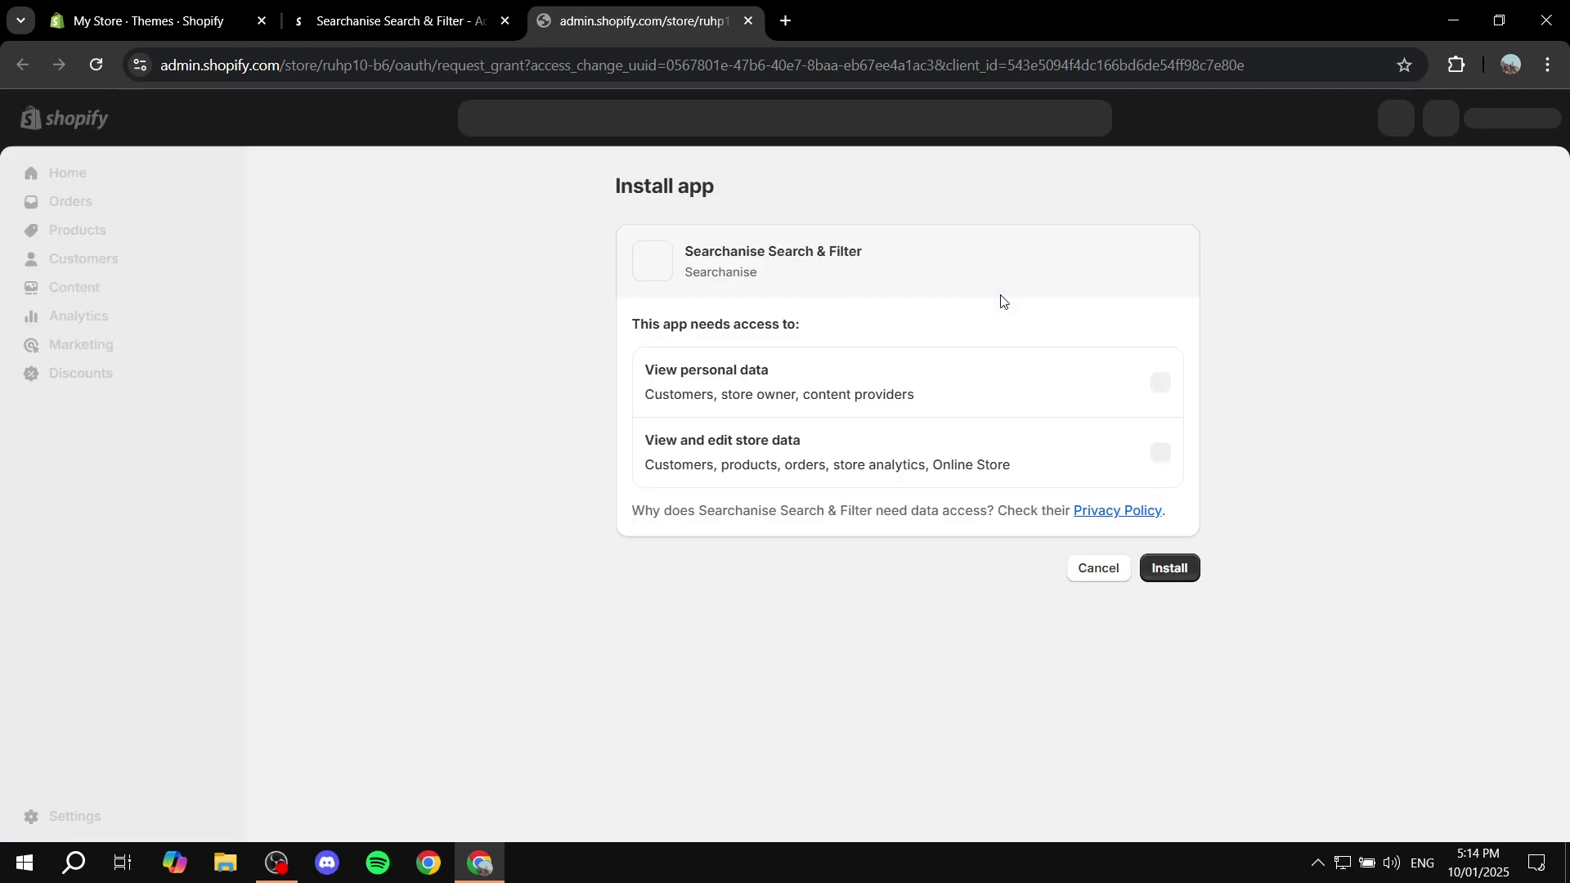
pyautogui.click(1173, 570)
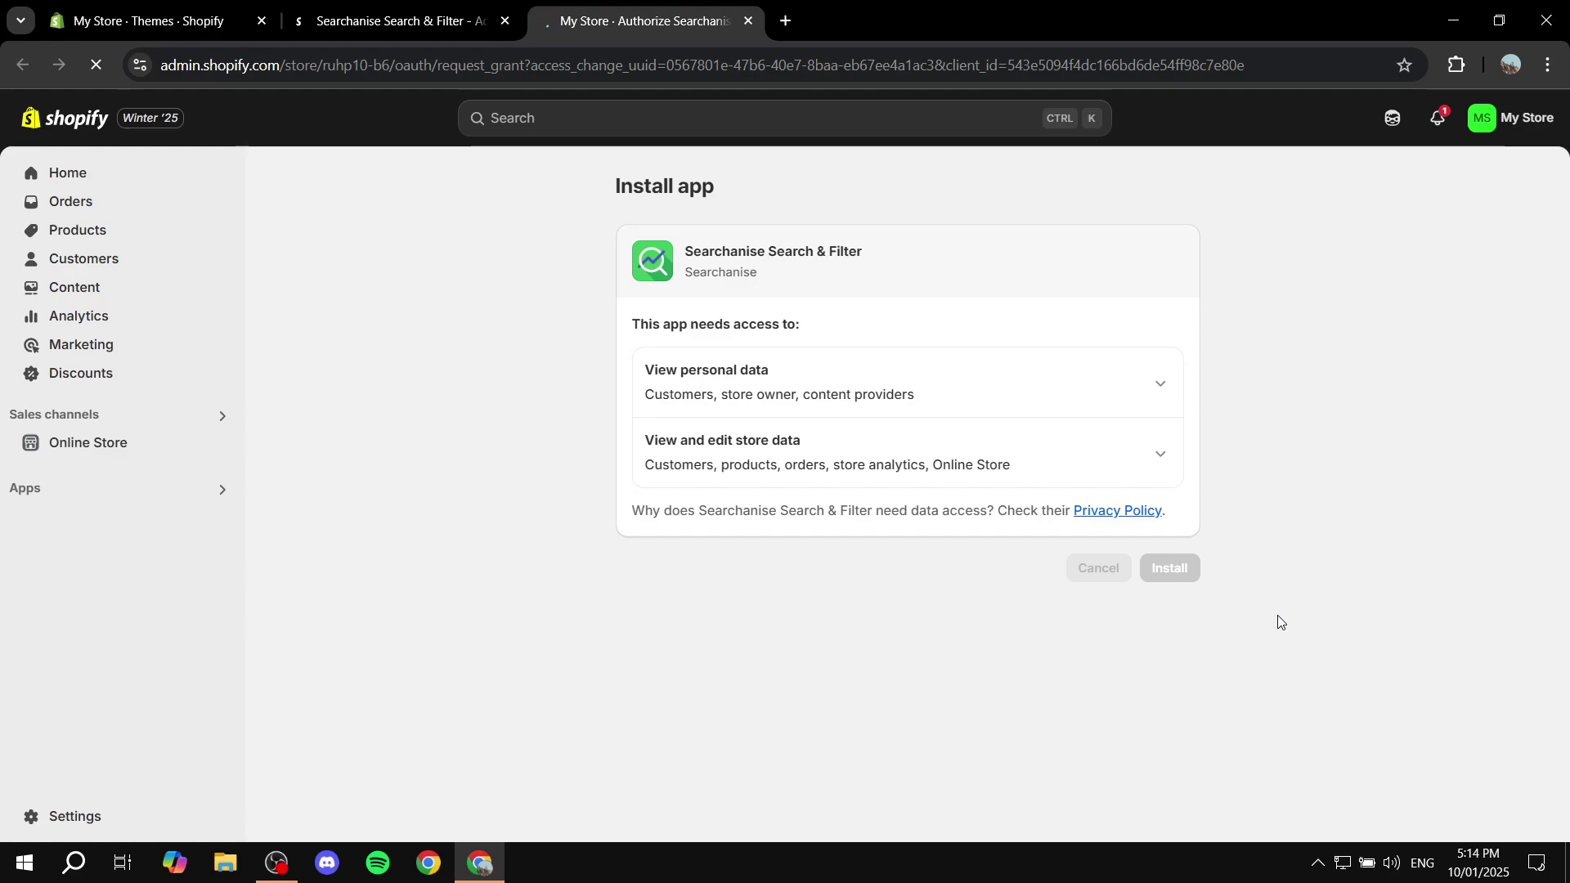
pyautogui.click(485, 17)
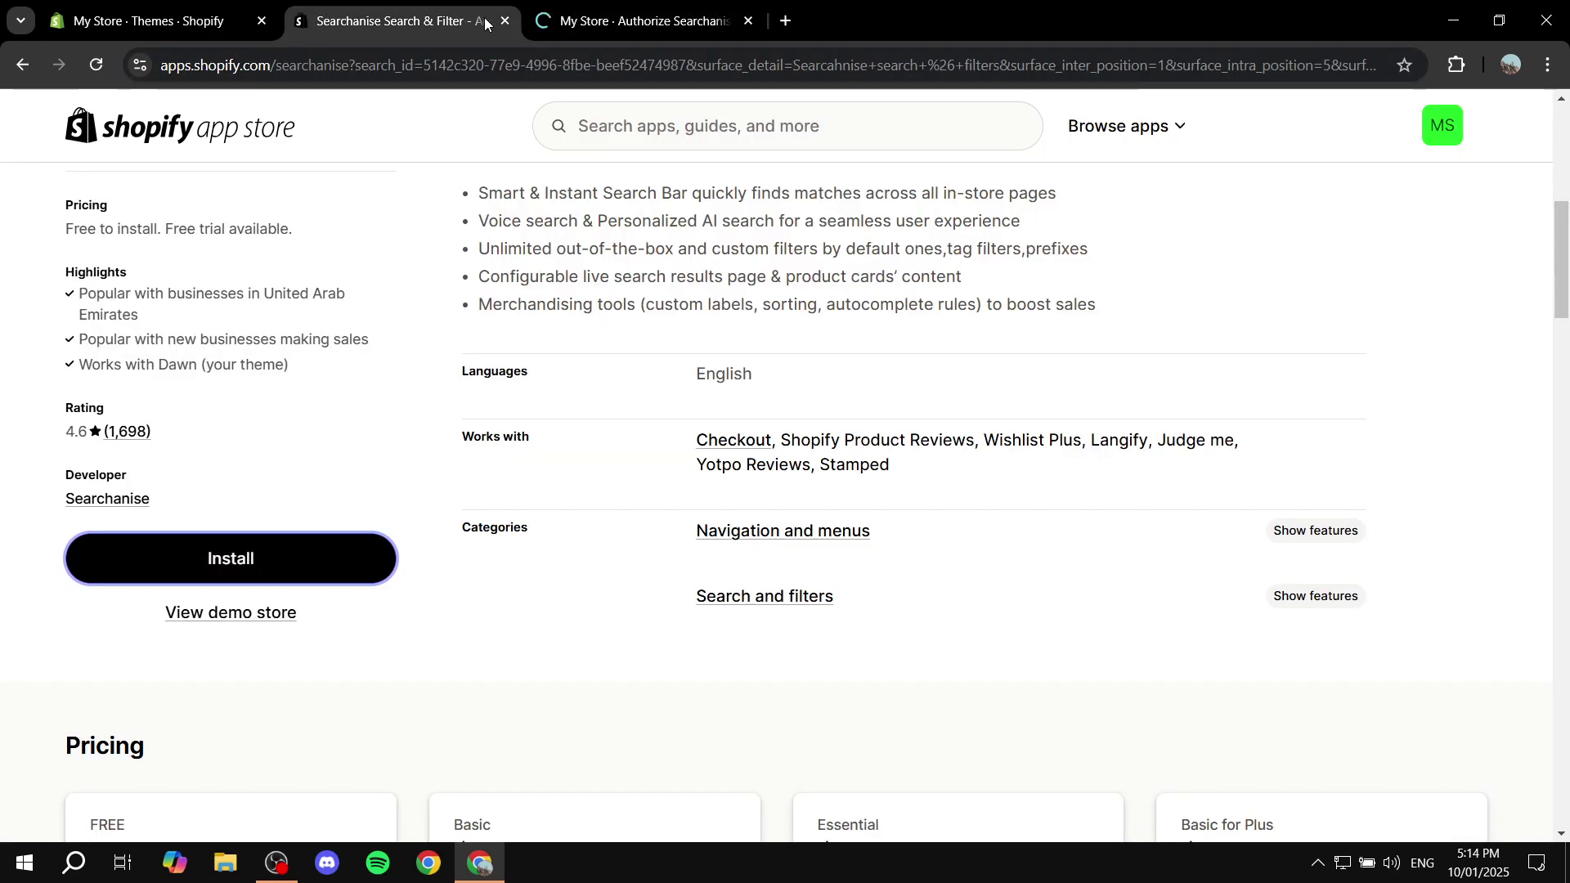
pyautogui.click(573, 13)
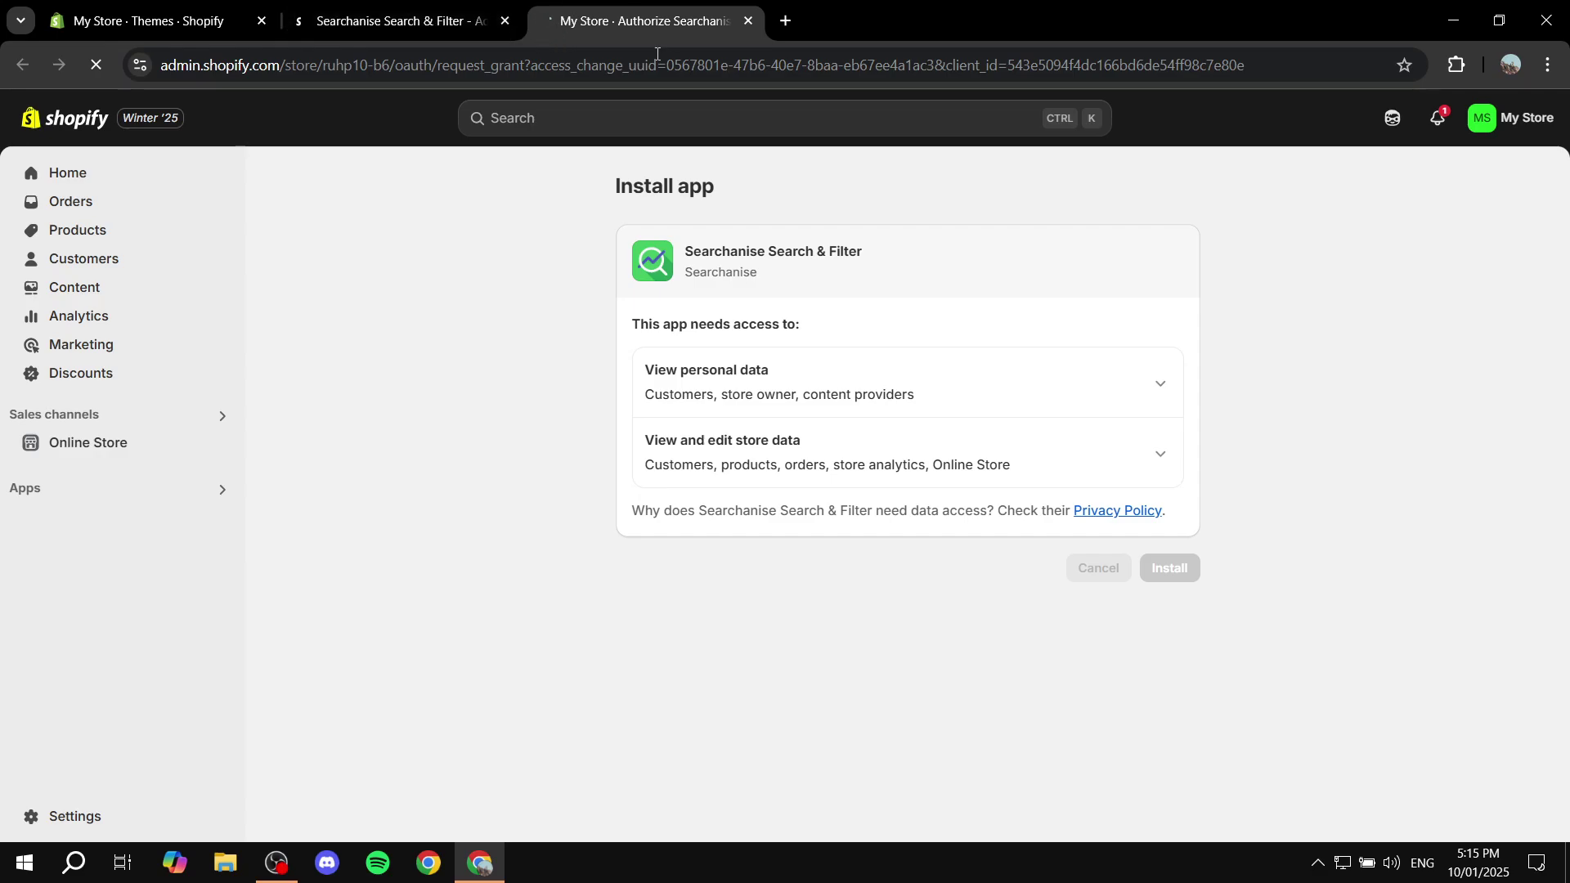
pyautogui.click(506, 22)
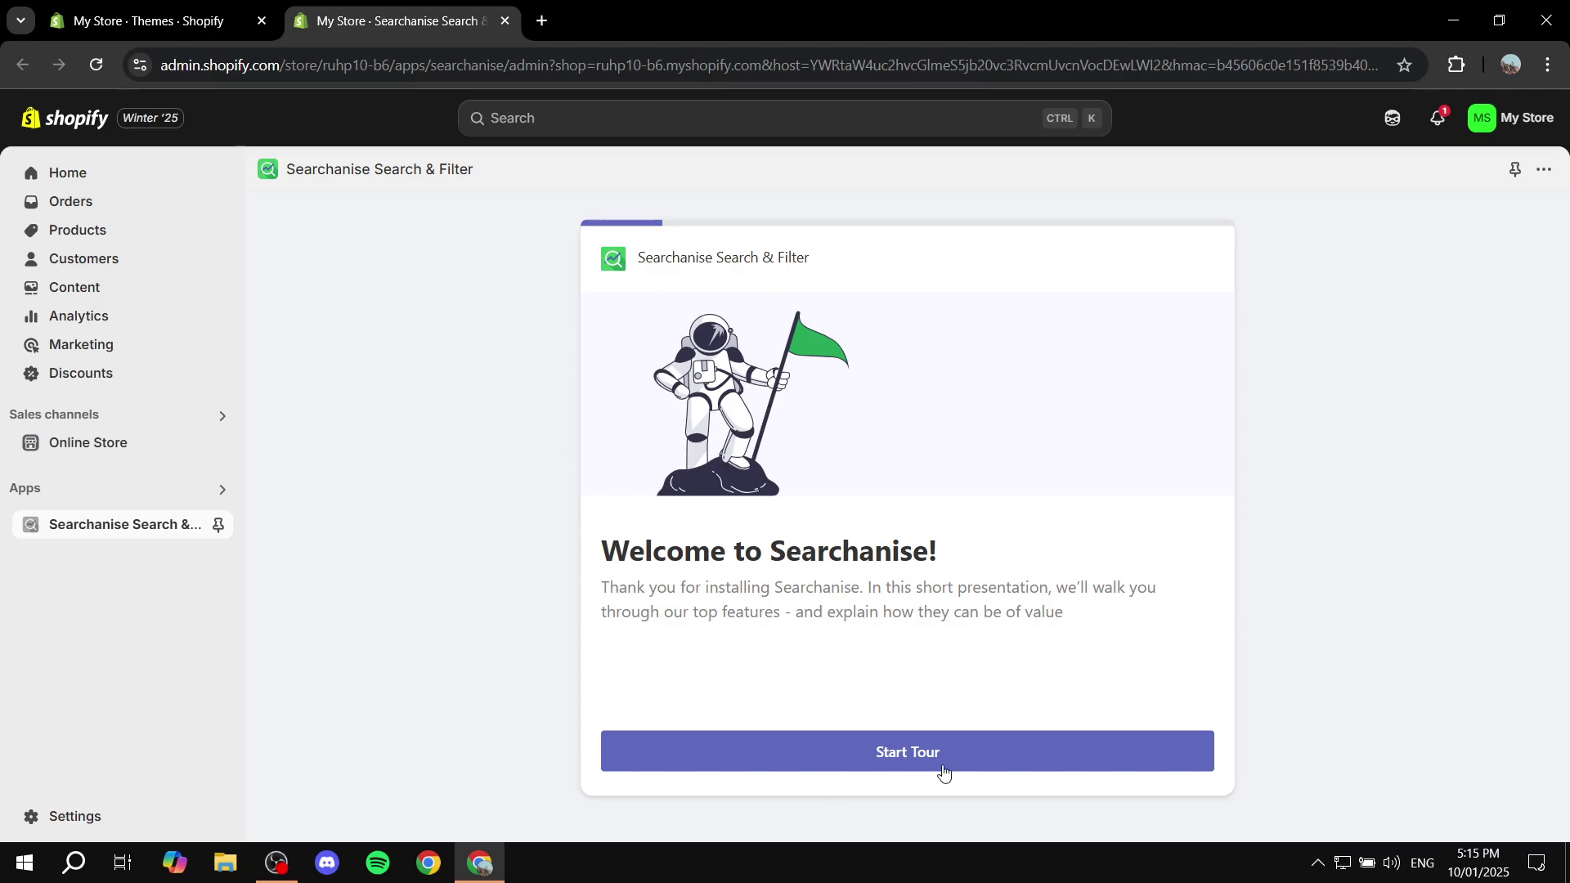
# Start the Searchanise welcome tour, read the Instant Search Widget page and continue to the Search Results Widget page.
pyautogui.click(839, 762)
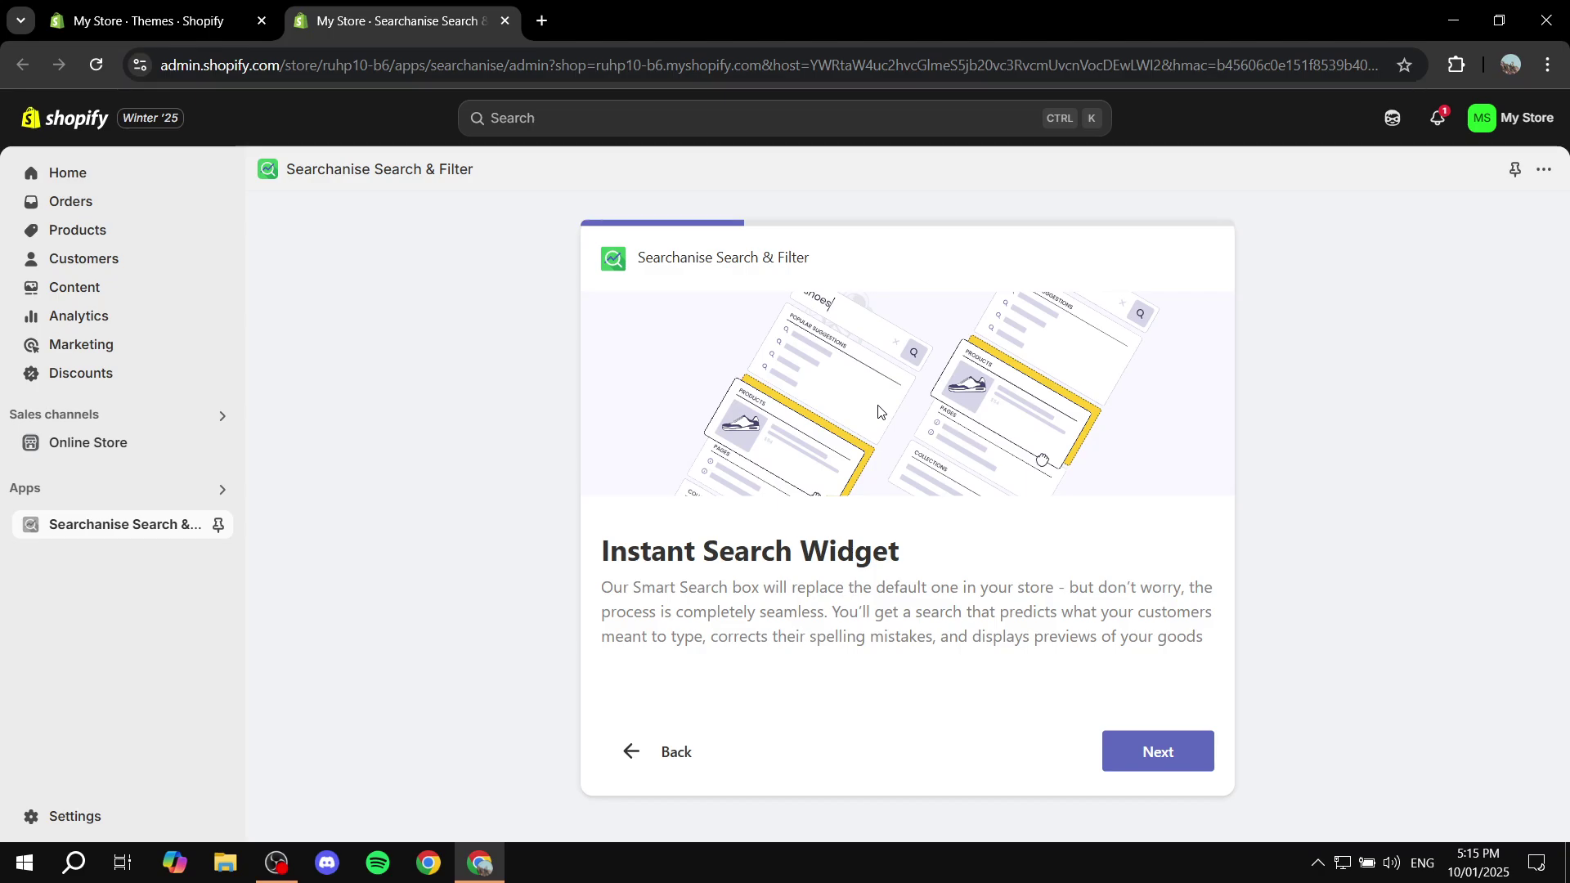
pyautogui.moveTo(587, 564); pyautogui.dragTo(941, 562)
pyautogui.click(945, 566)
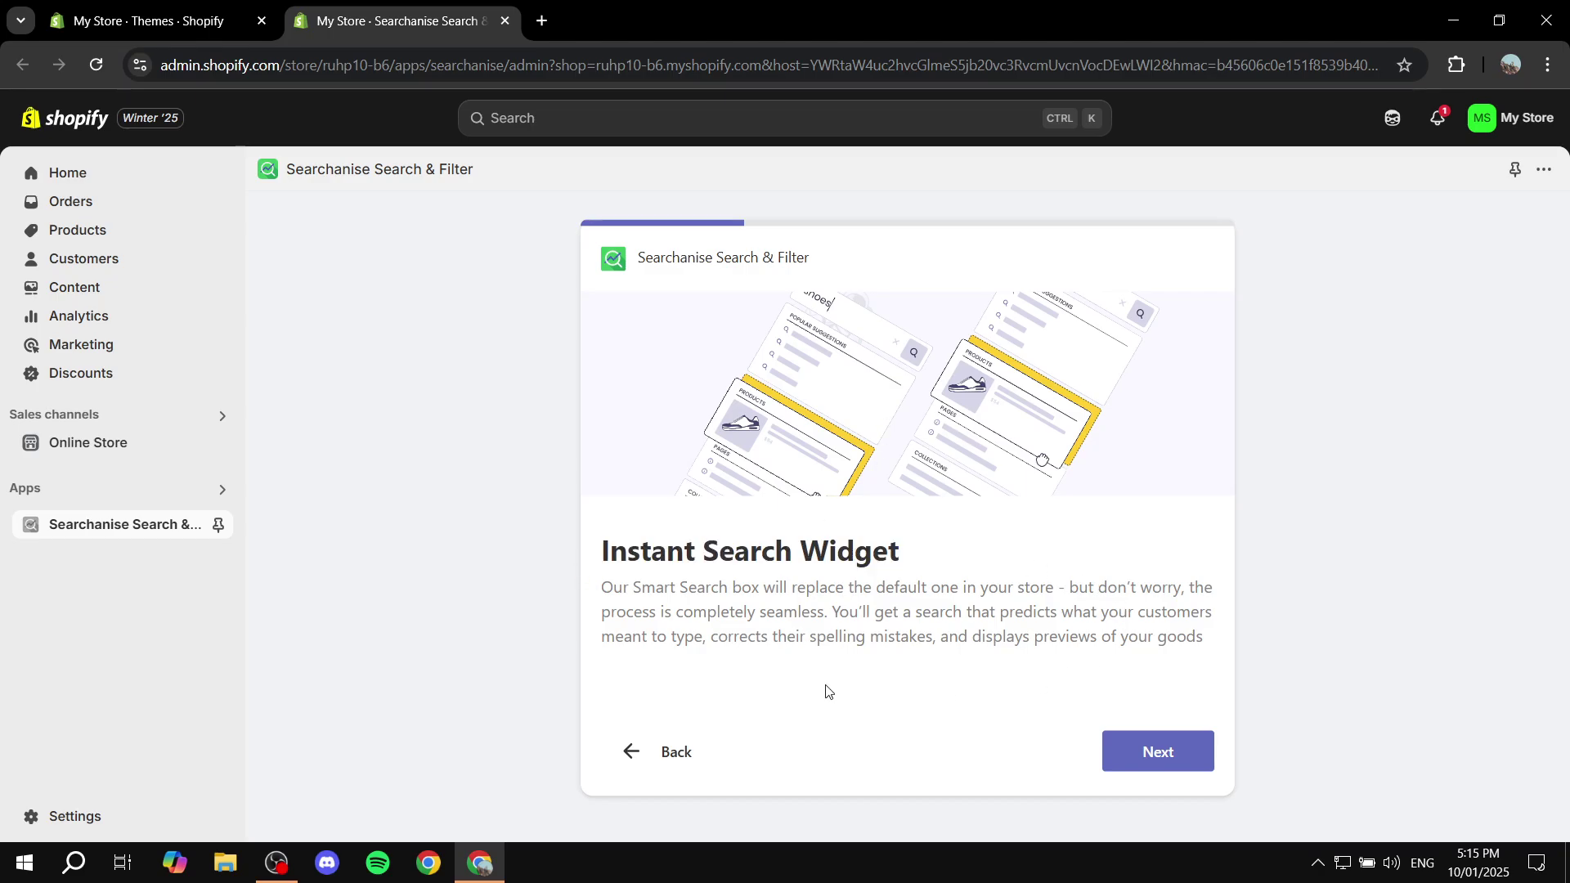
pyautogui.moveTo(604, 594); pyautogui.dragTo(1203, 643)
pyautogui.click(1176, 672)
pyautogui.click(1155, 751)
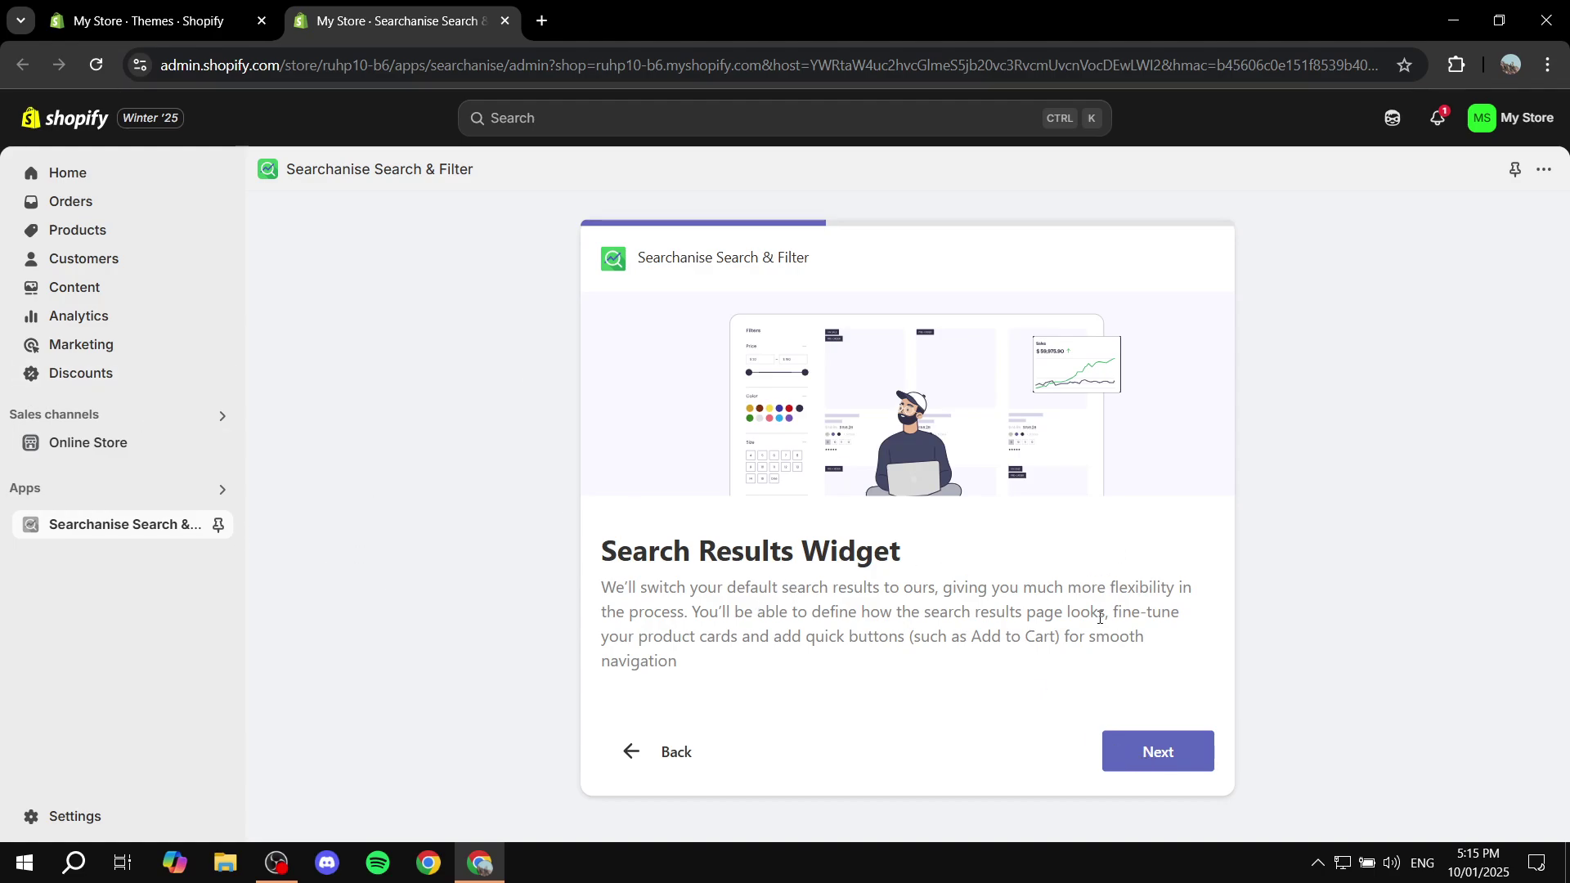
# Review the tour's Search Results Widget page and advance to the Personalization page.
pyautogui.moveTo(616, 550); pyautogui.dragTo(1097, 550)
pyautogui.click(1104, 556)
pyautogui.click(1174, 751)
pyautogui.click(659, 755)
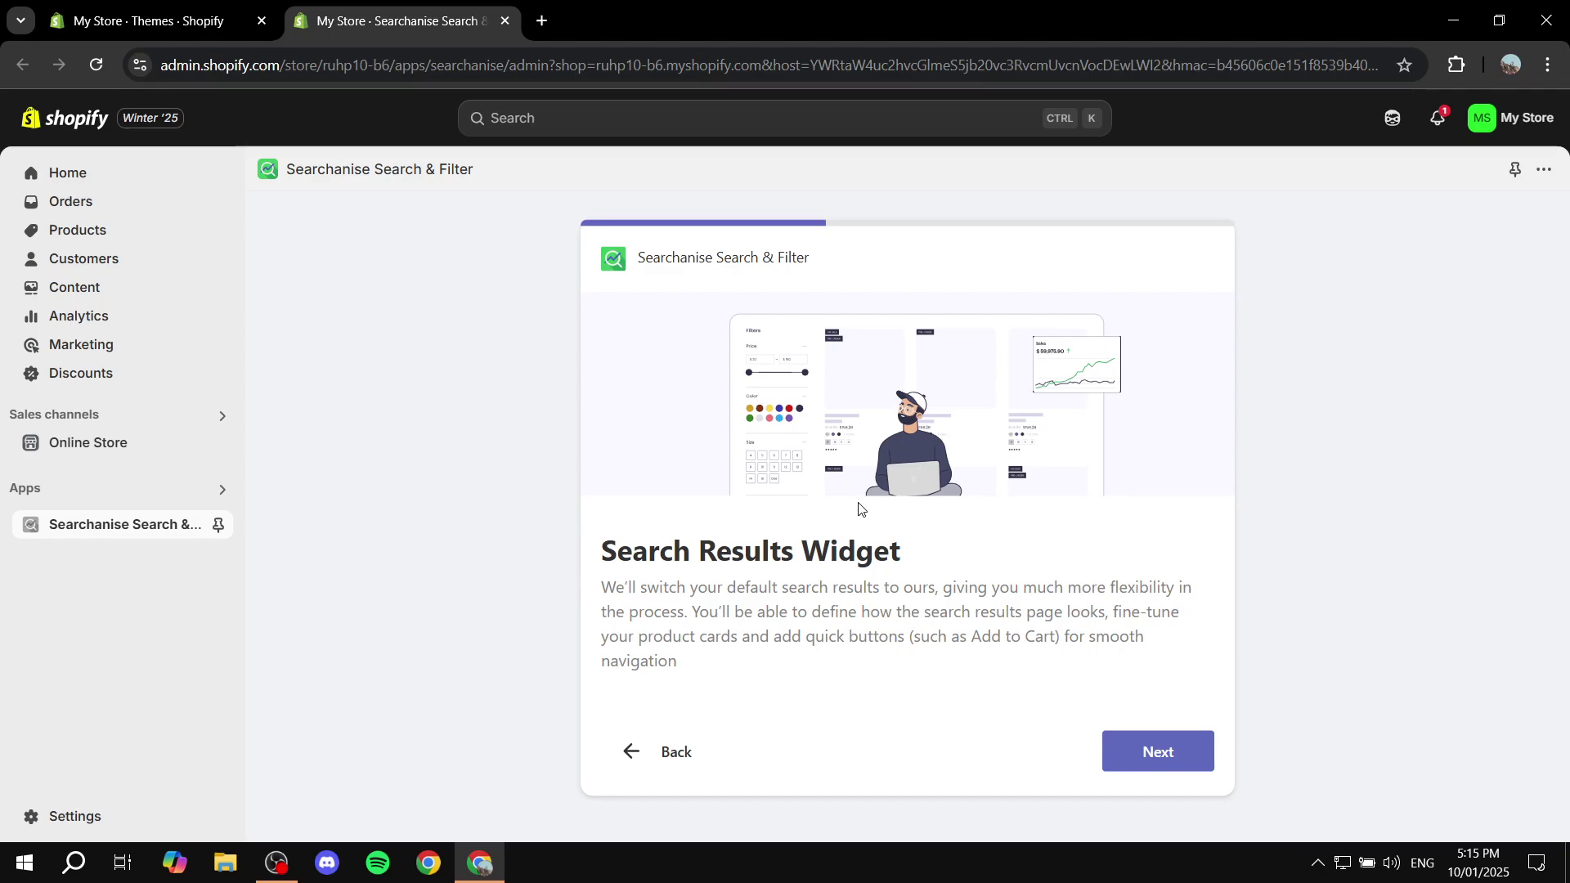
pyautogui.click(1167, 763)
# Read the tour's Personalization page and advance to the Merchandising page.
pyautogui.moveTo(602, 566); pyautogui.dragTo(866, 555)
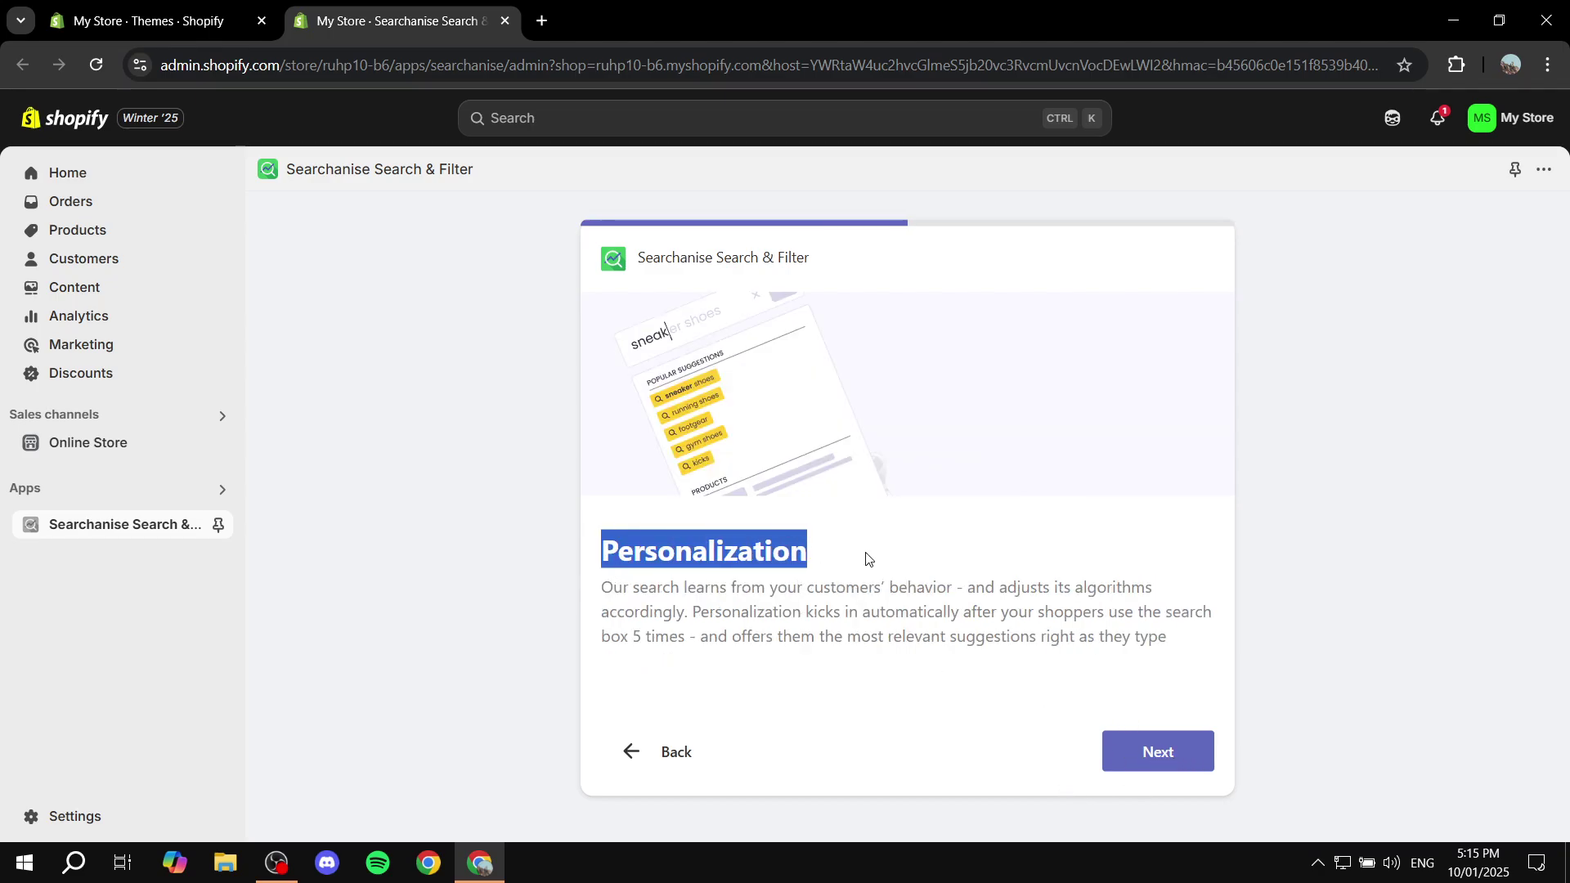
pyautogui.click(866, 554)
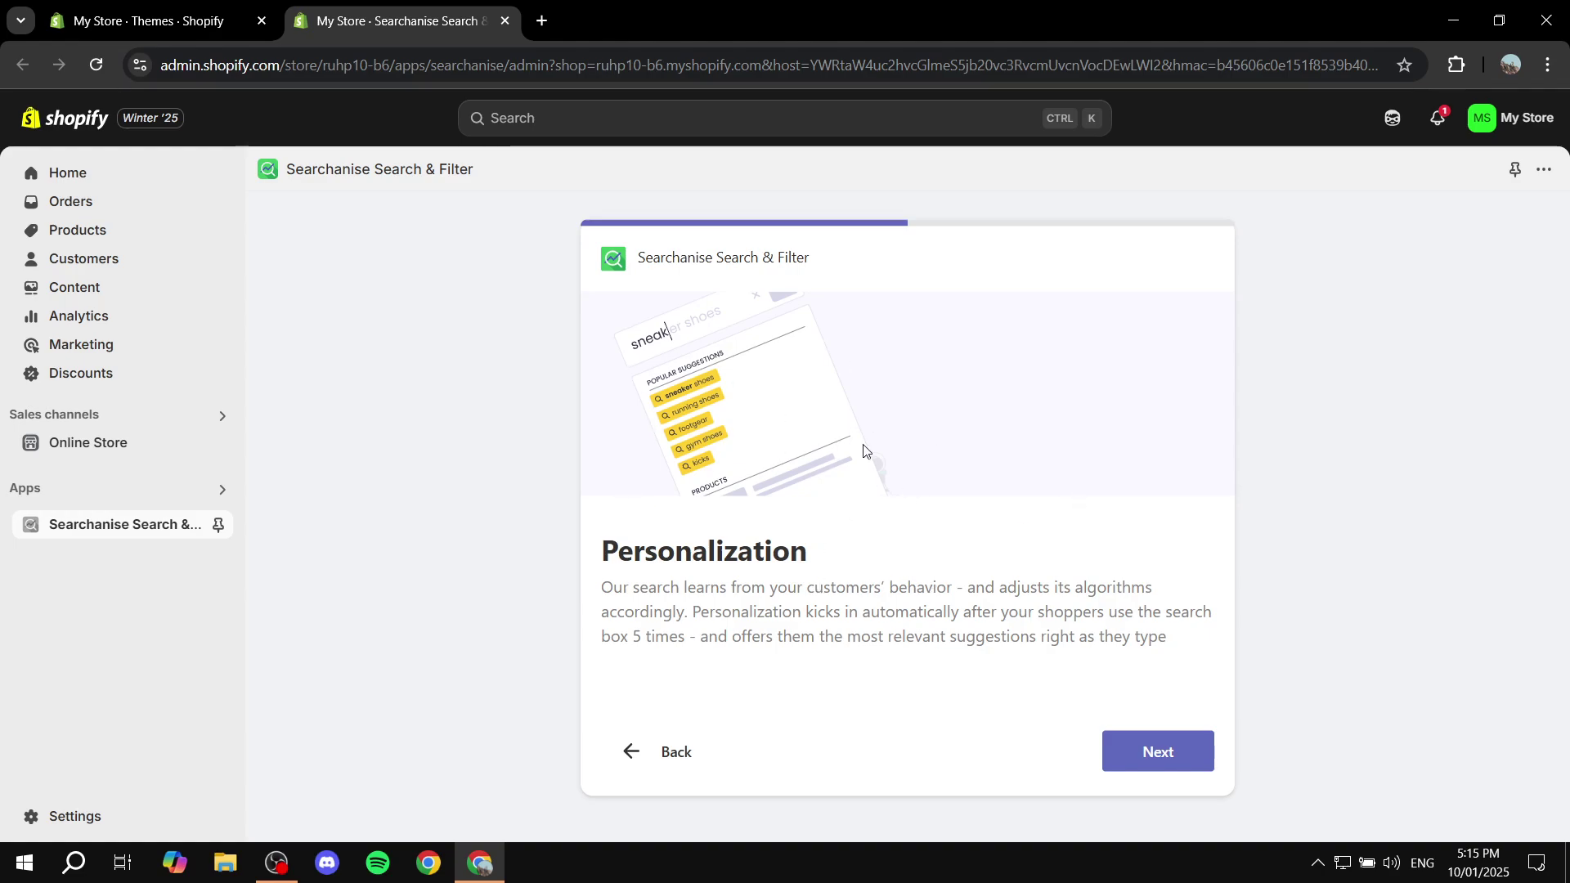
pyautogui.click(1111, 767)
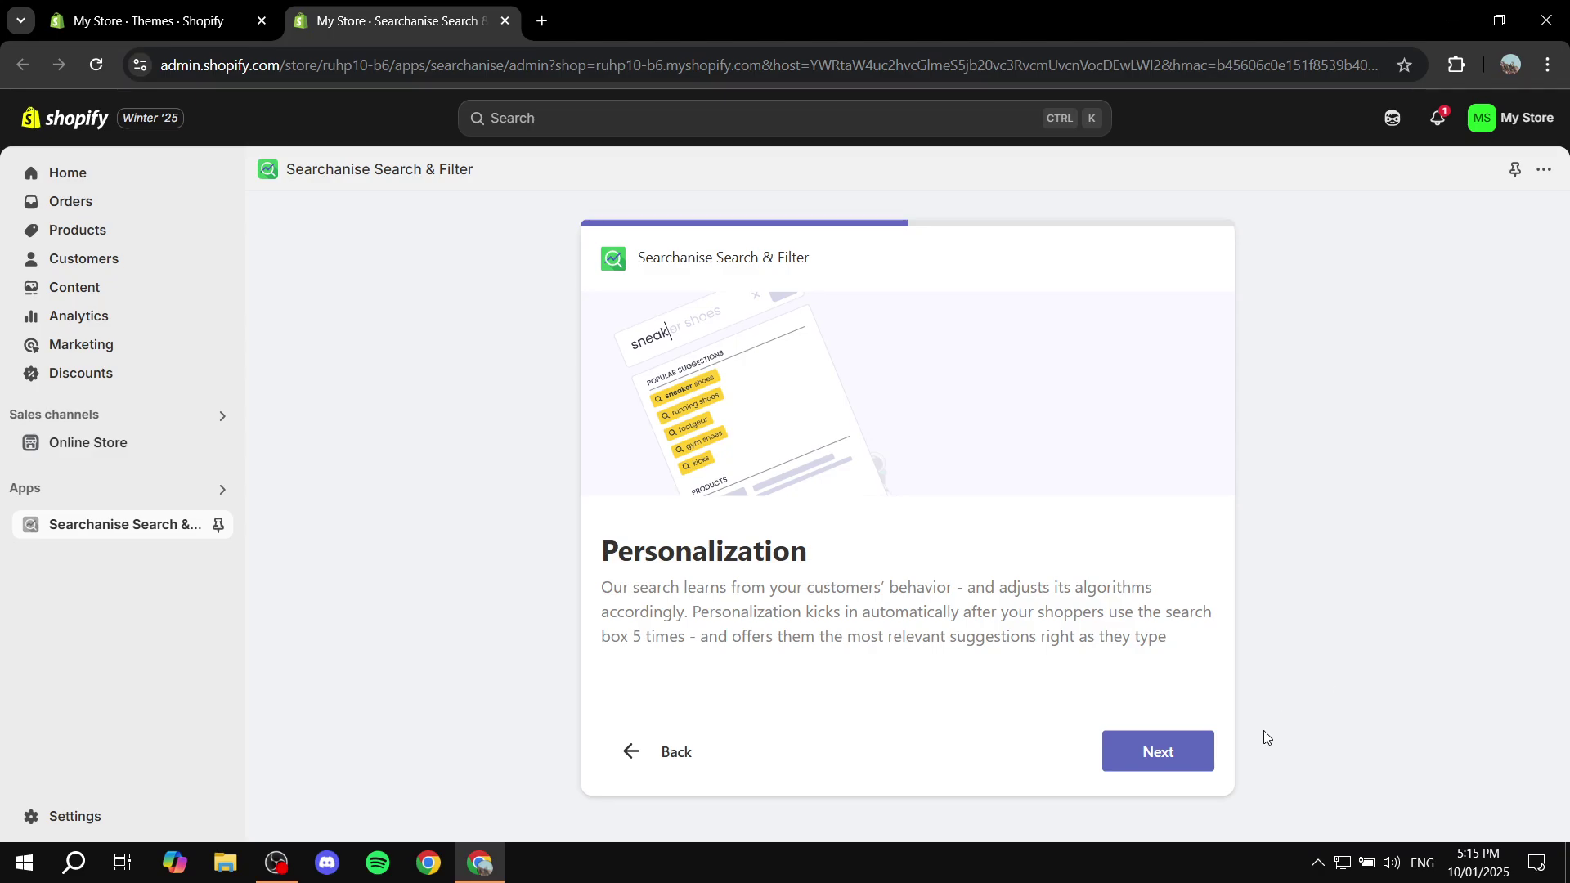
pyautogui.click(1172, 754)
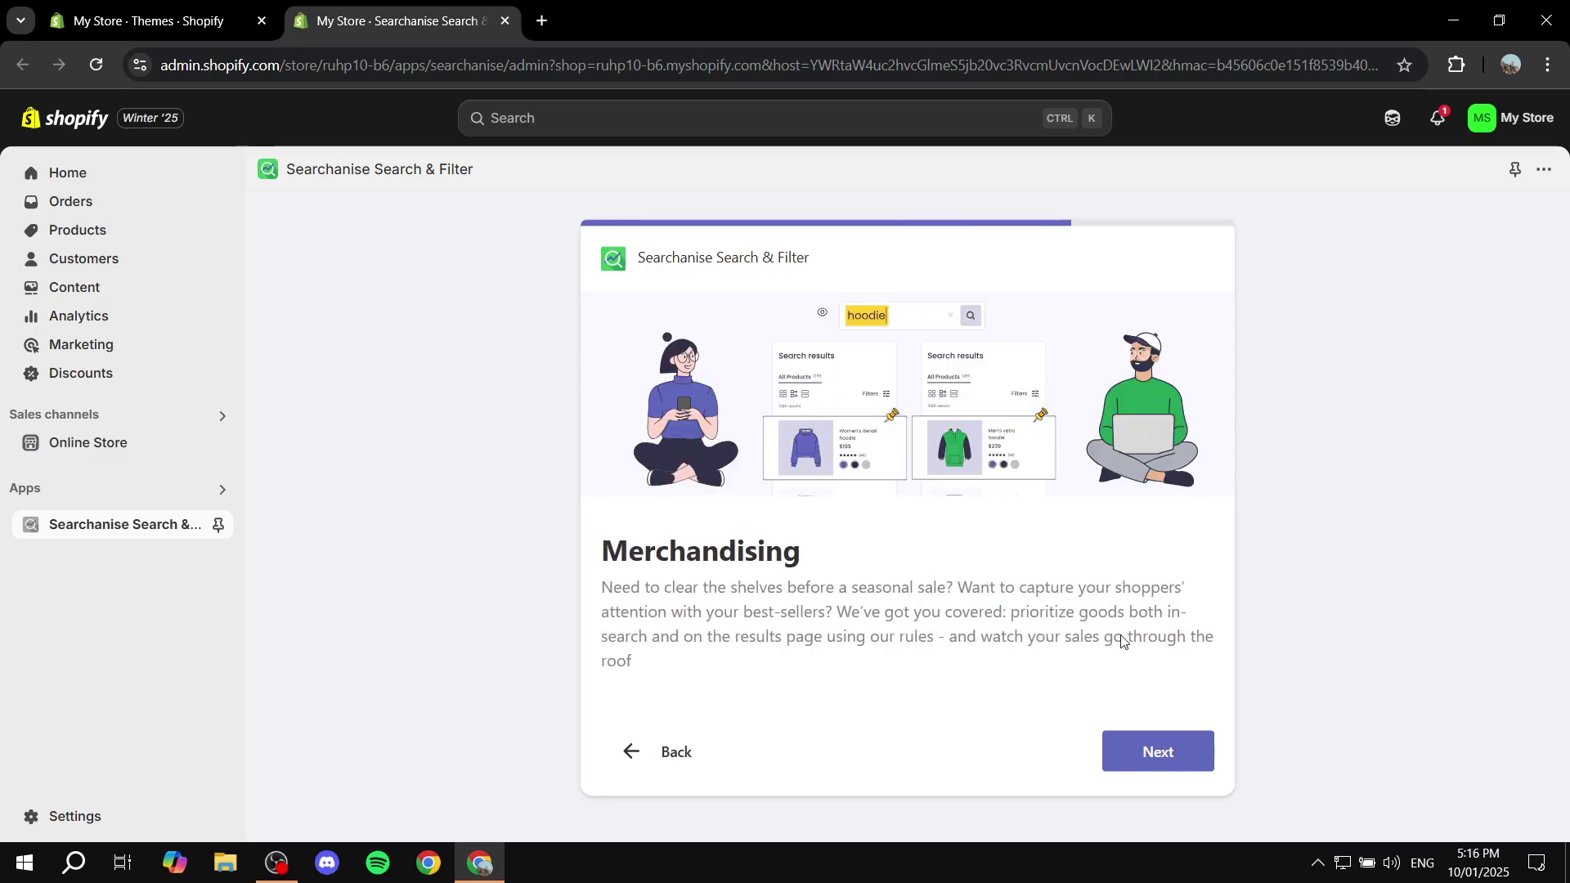
# Finish the Searchanise welcome tour, reviewing the Live Theme Auto-detecting page, and start the app to look over its dashboard.
pyautogui.click(1164, 749)
pyautogui.click(1162, 758)
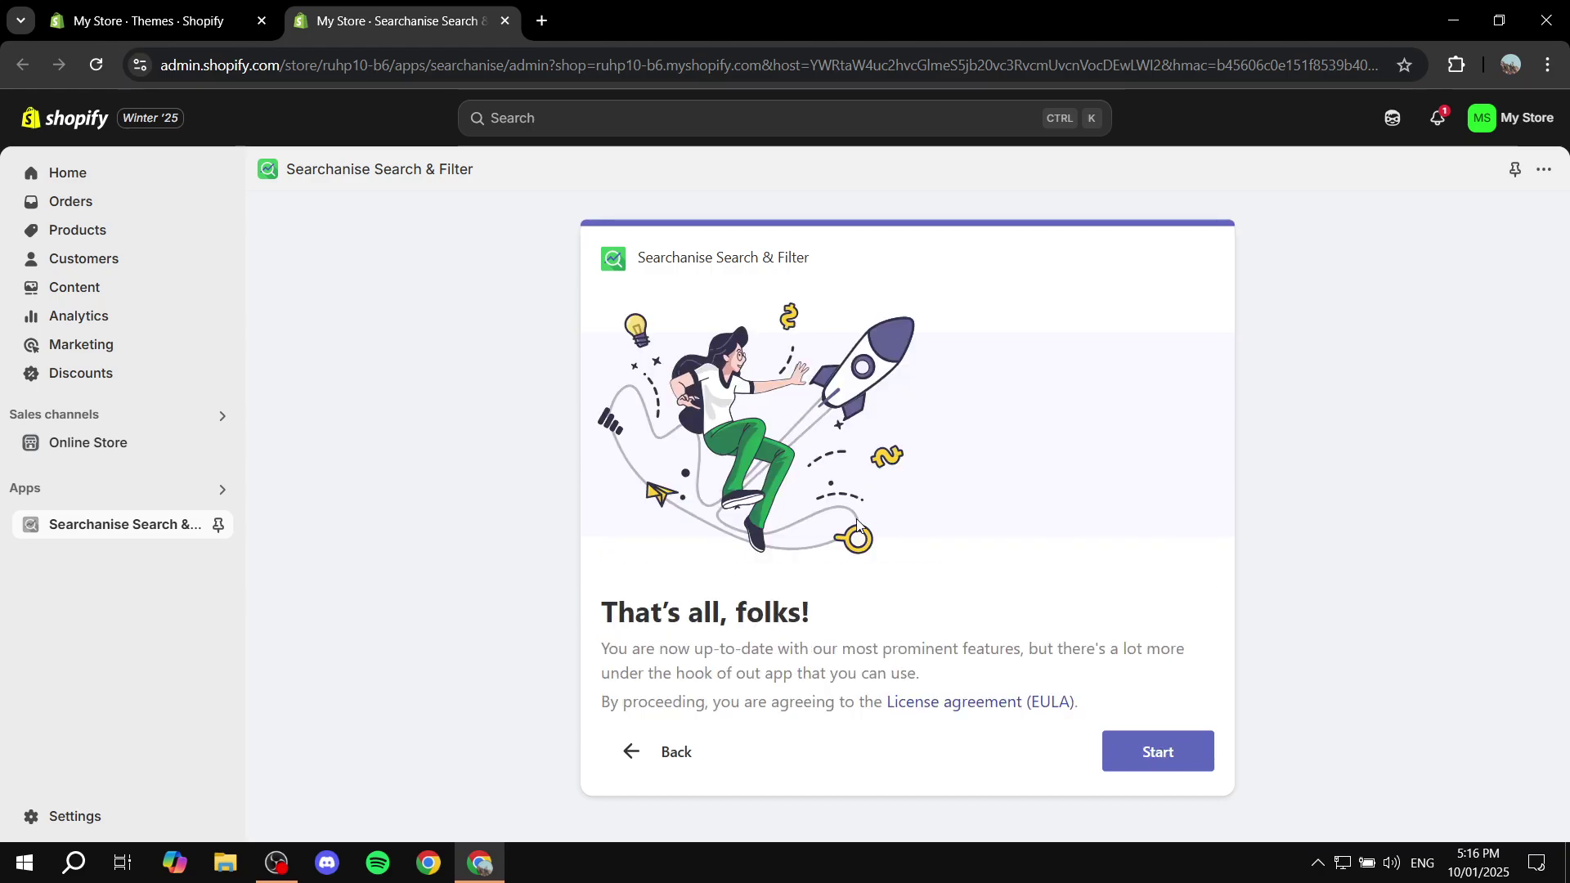
pyautogui.click(677, 759)
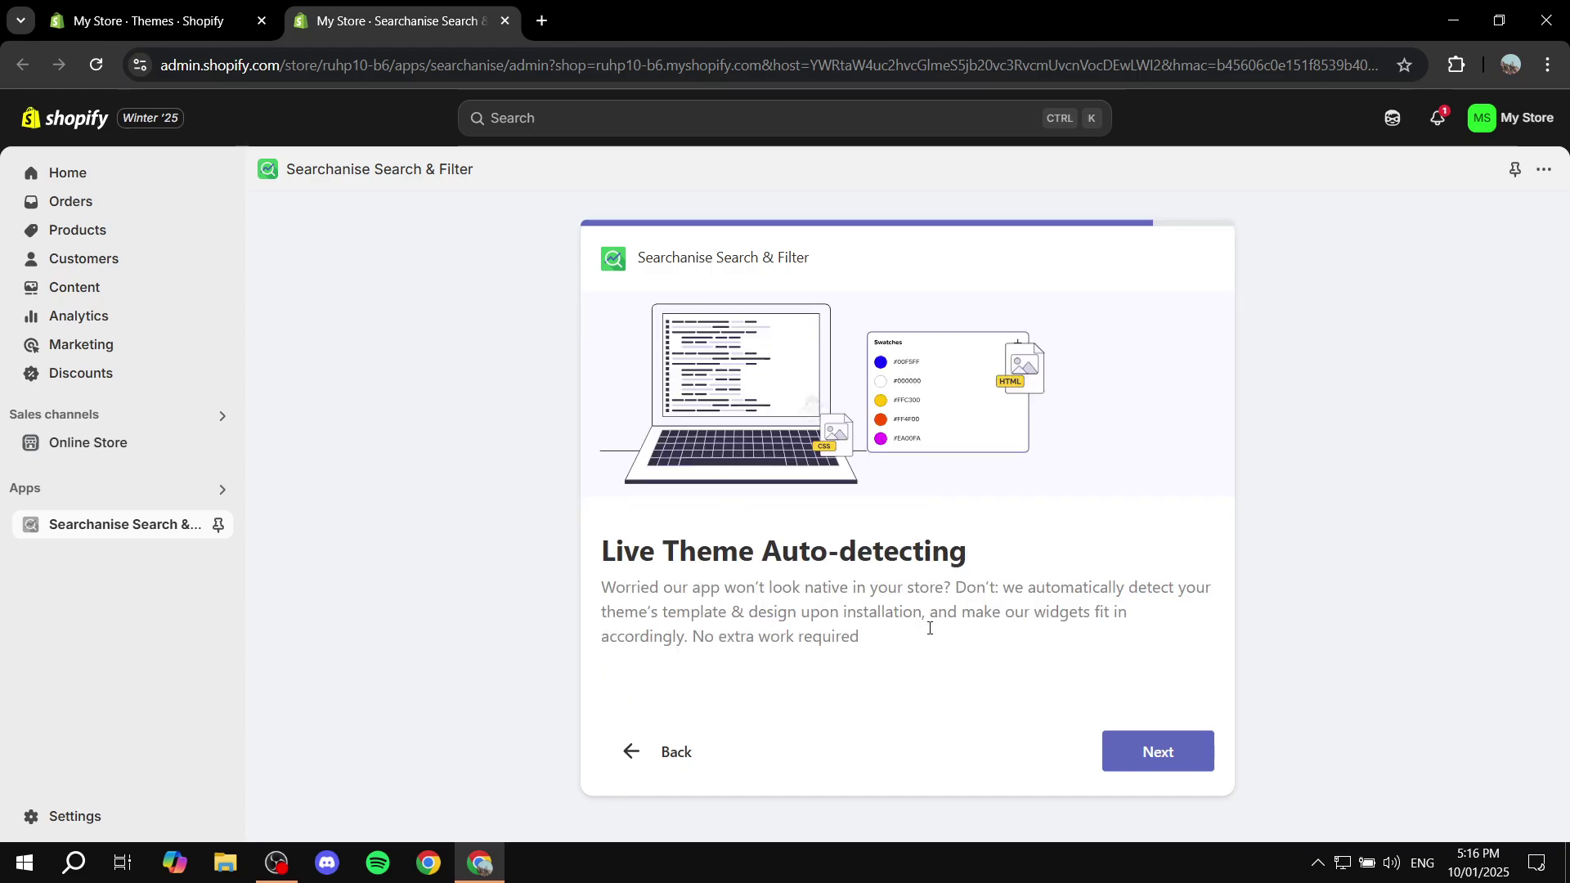
pyautogui.click(1153, 767)
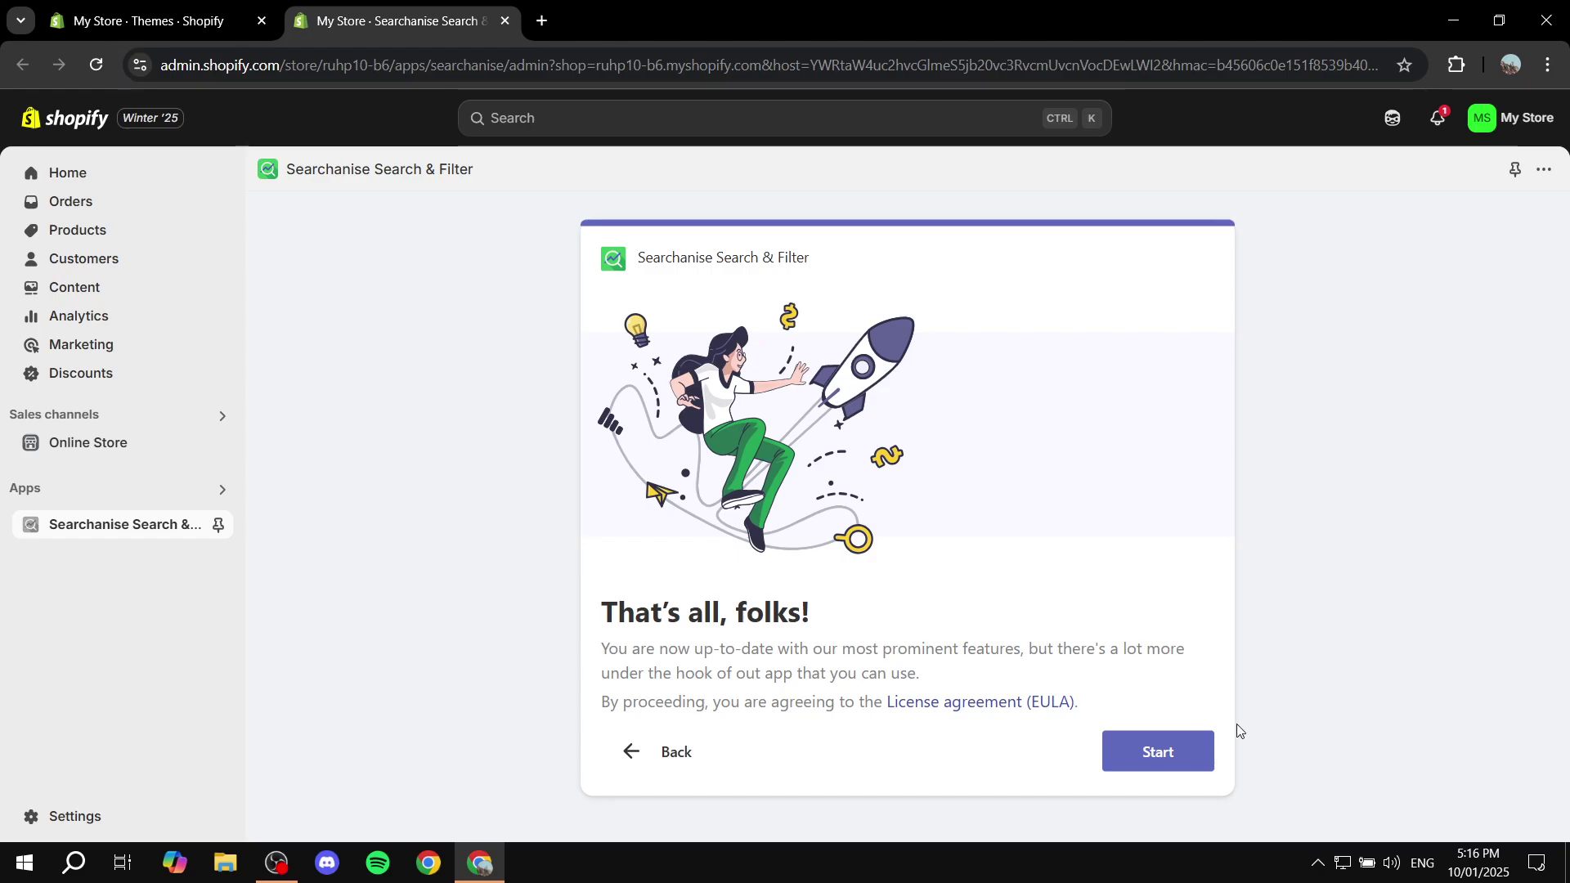
pyautogui.click(1157, 769)
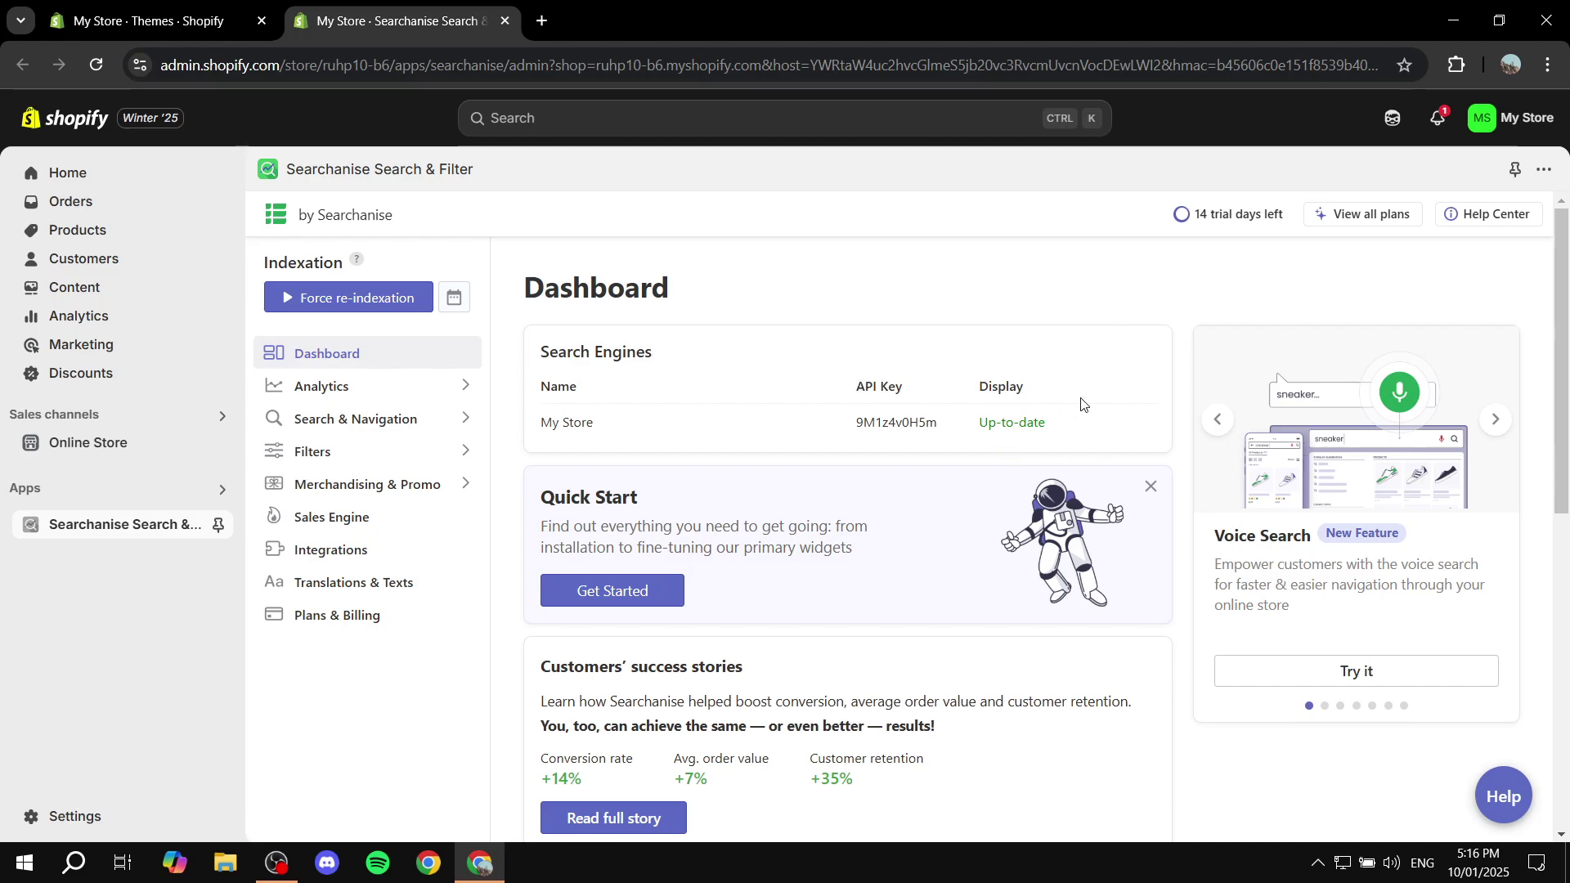
pyautogui.scroll(-4, 1082, 404)
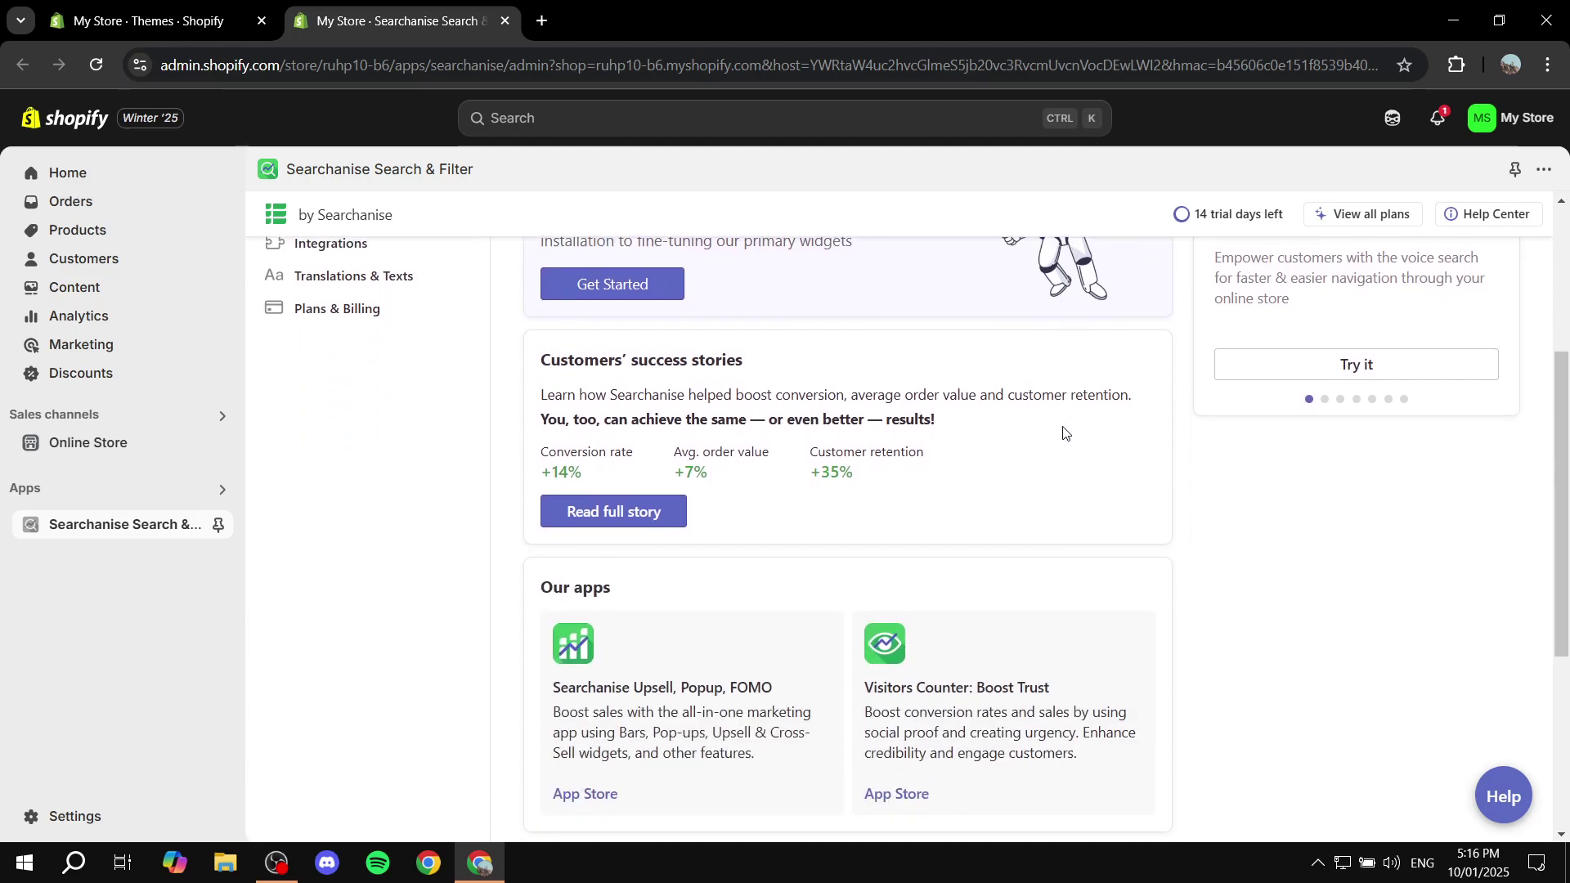
pyautogui.scroll(-4, 1064, 433)
pyautogui.scroll(8, 899, 457)
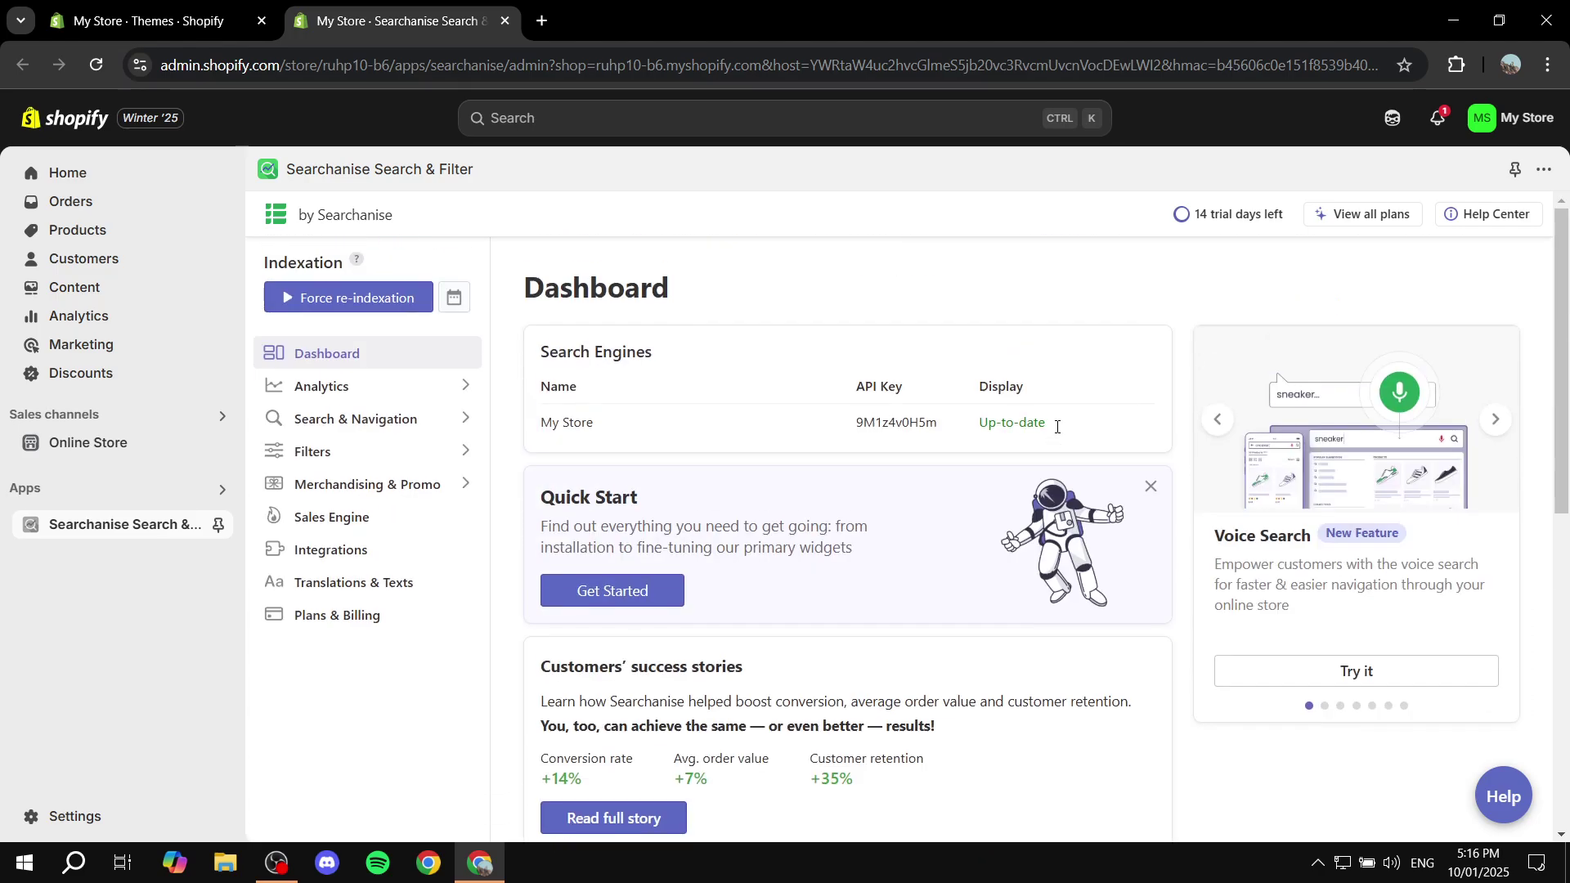
# Go to the online store's themes and open the current Dawn theme for customization.
pyautogui.click(77, 452)
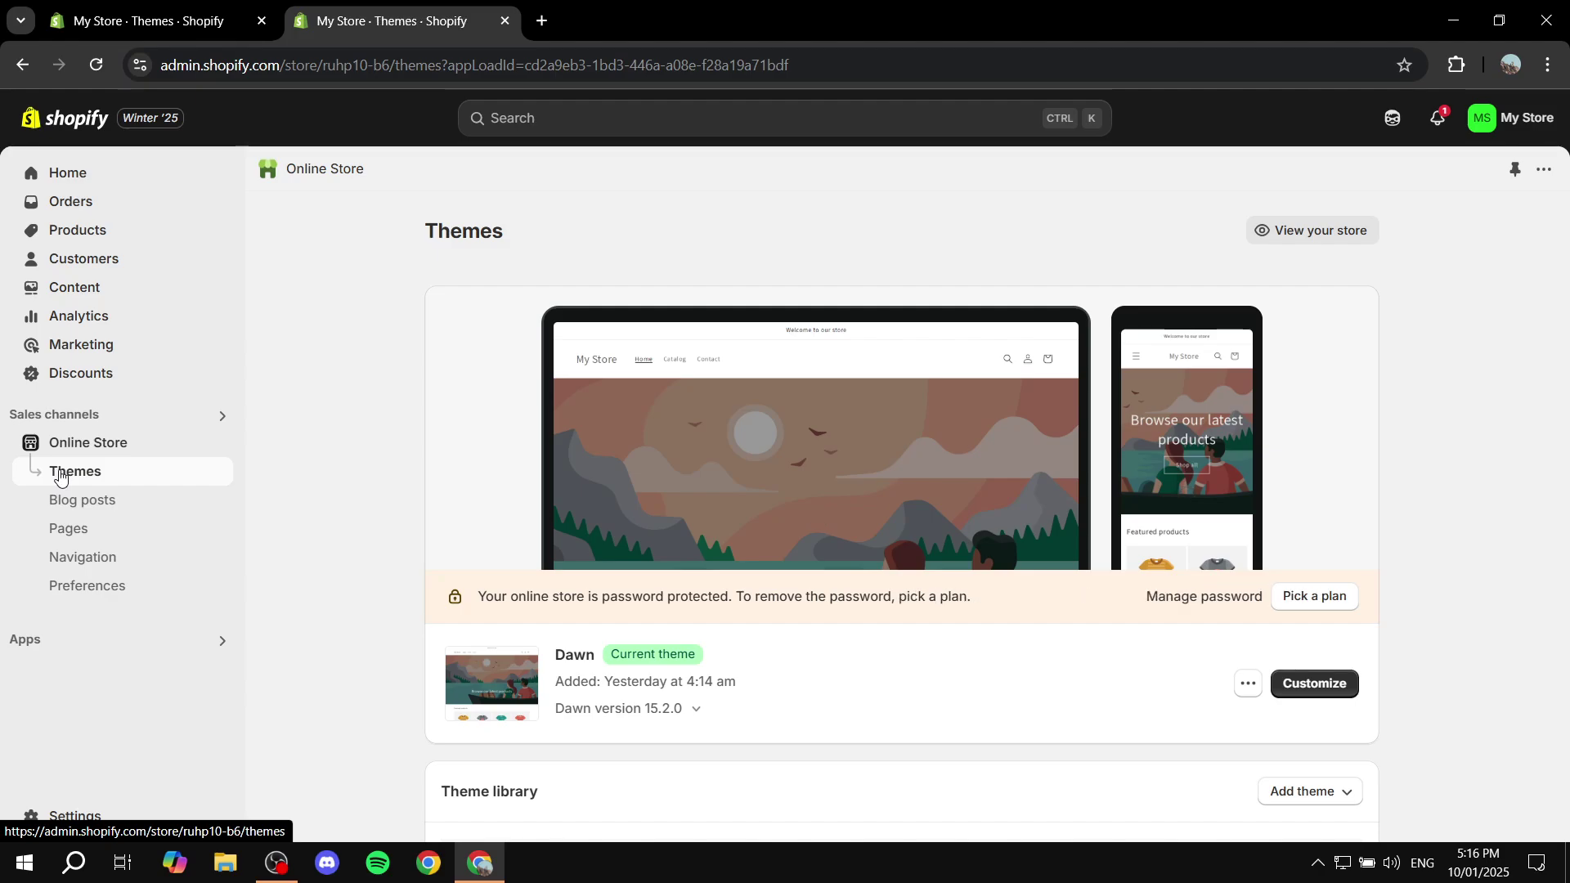
pyautogui.tripleClick(546, 664)
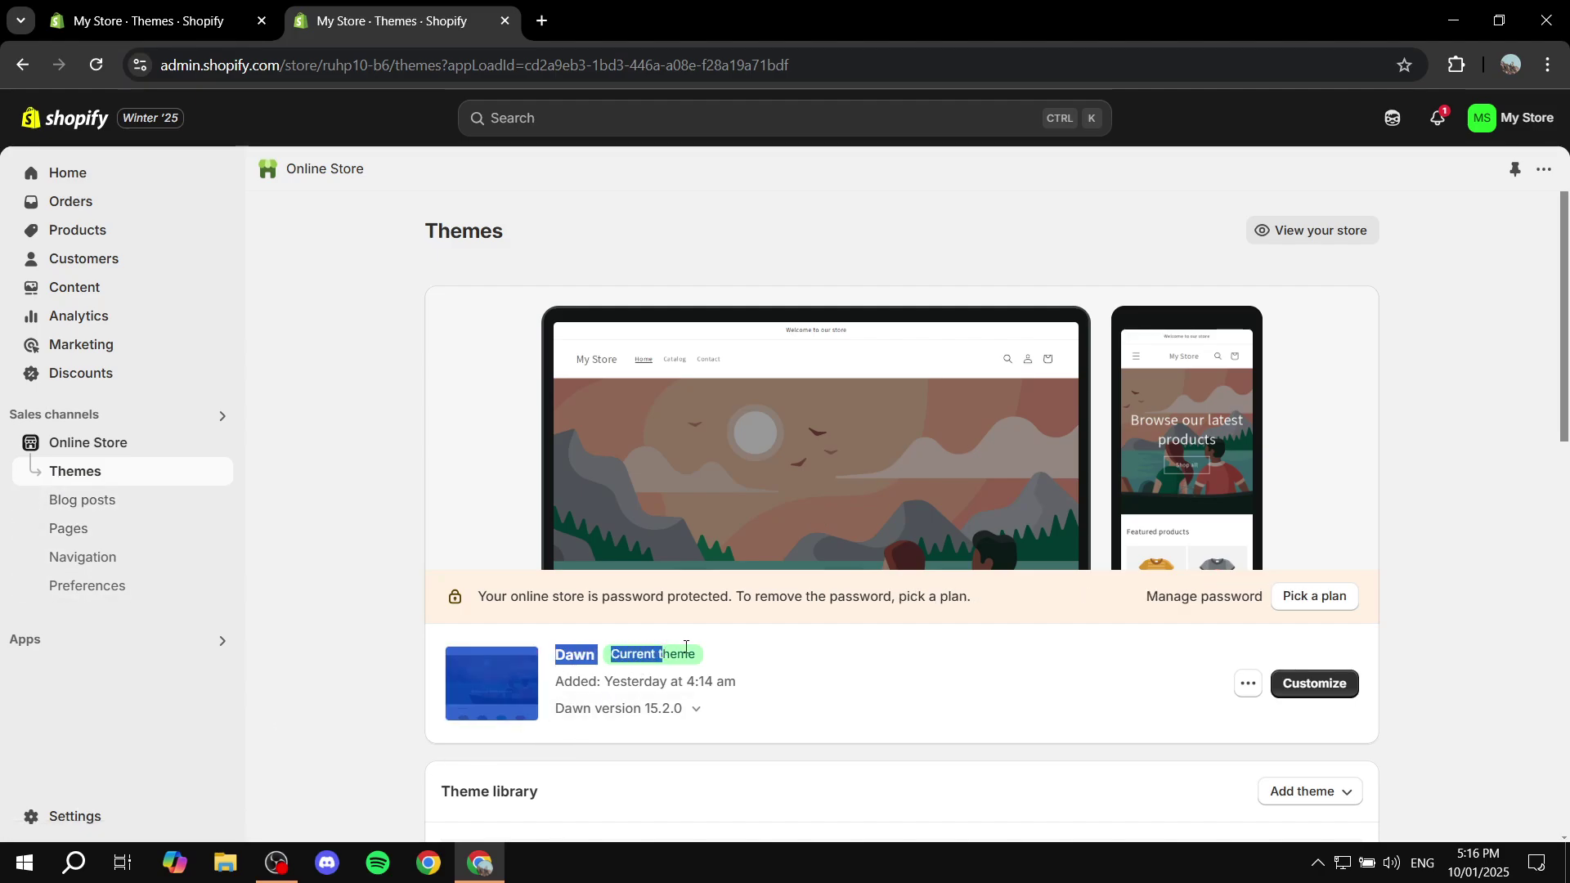
pyautogui.click(857, 652)
pyautogui.click(1325, 695)
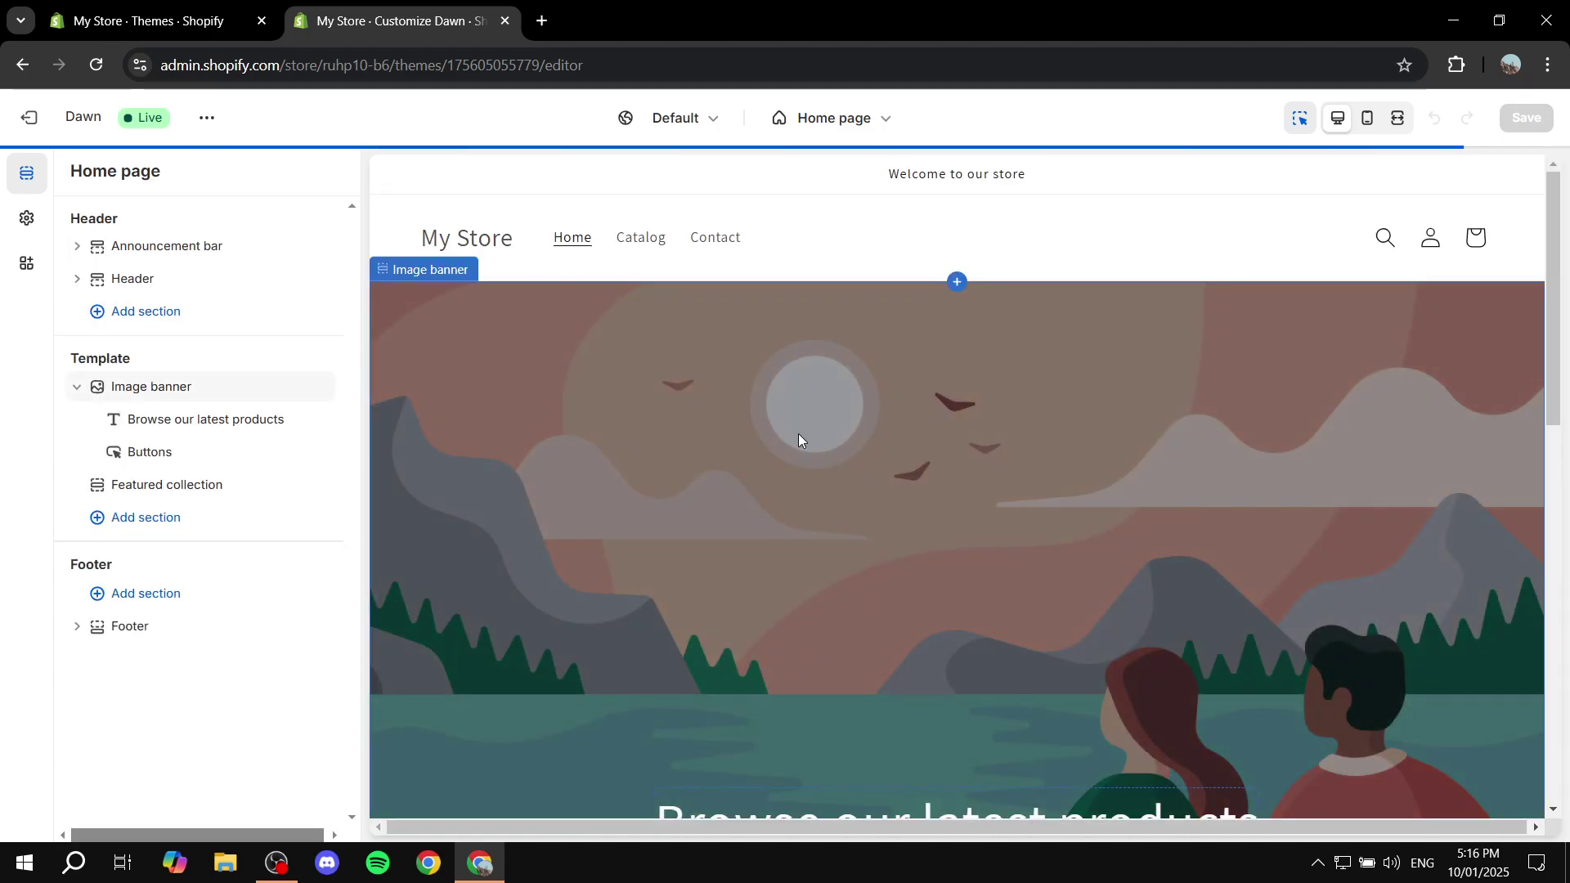
pyautogui.click(147, 21)
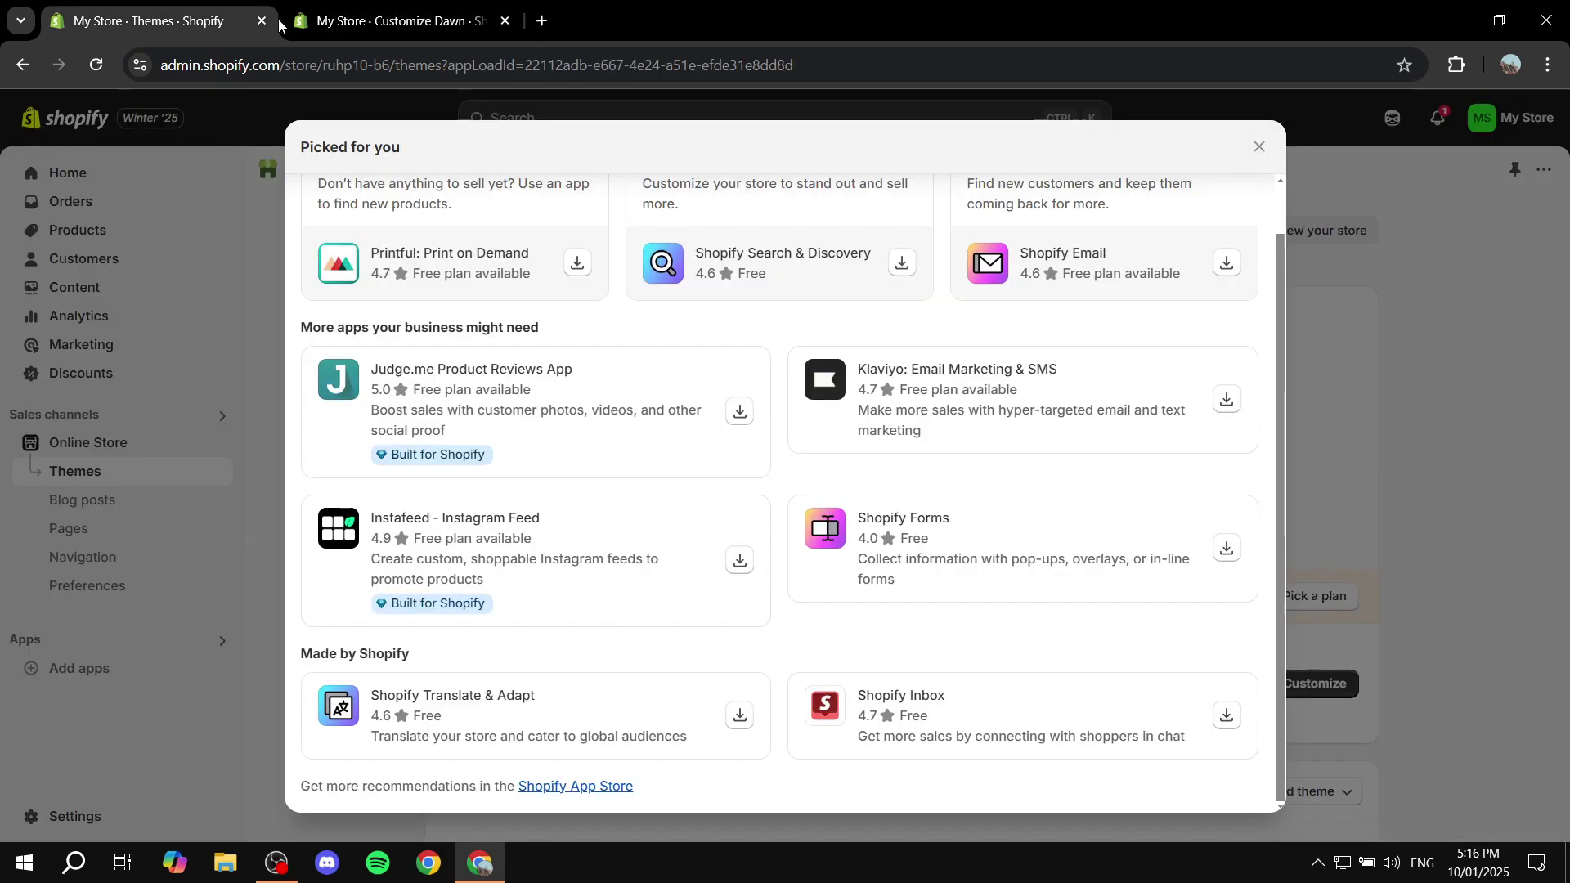
pyautogui.click(1356, 477)
pyautogui.click(1317, 684)
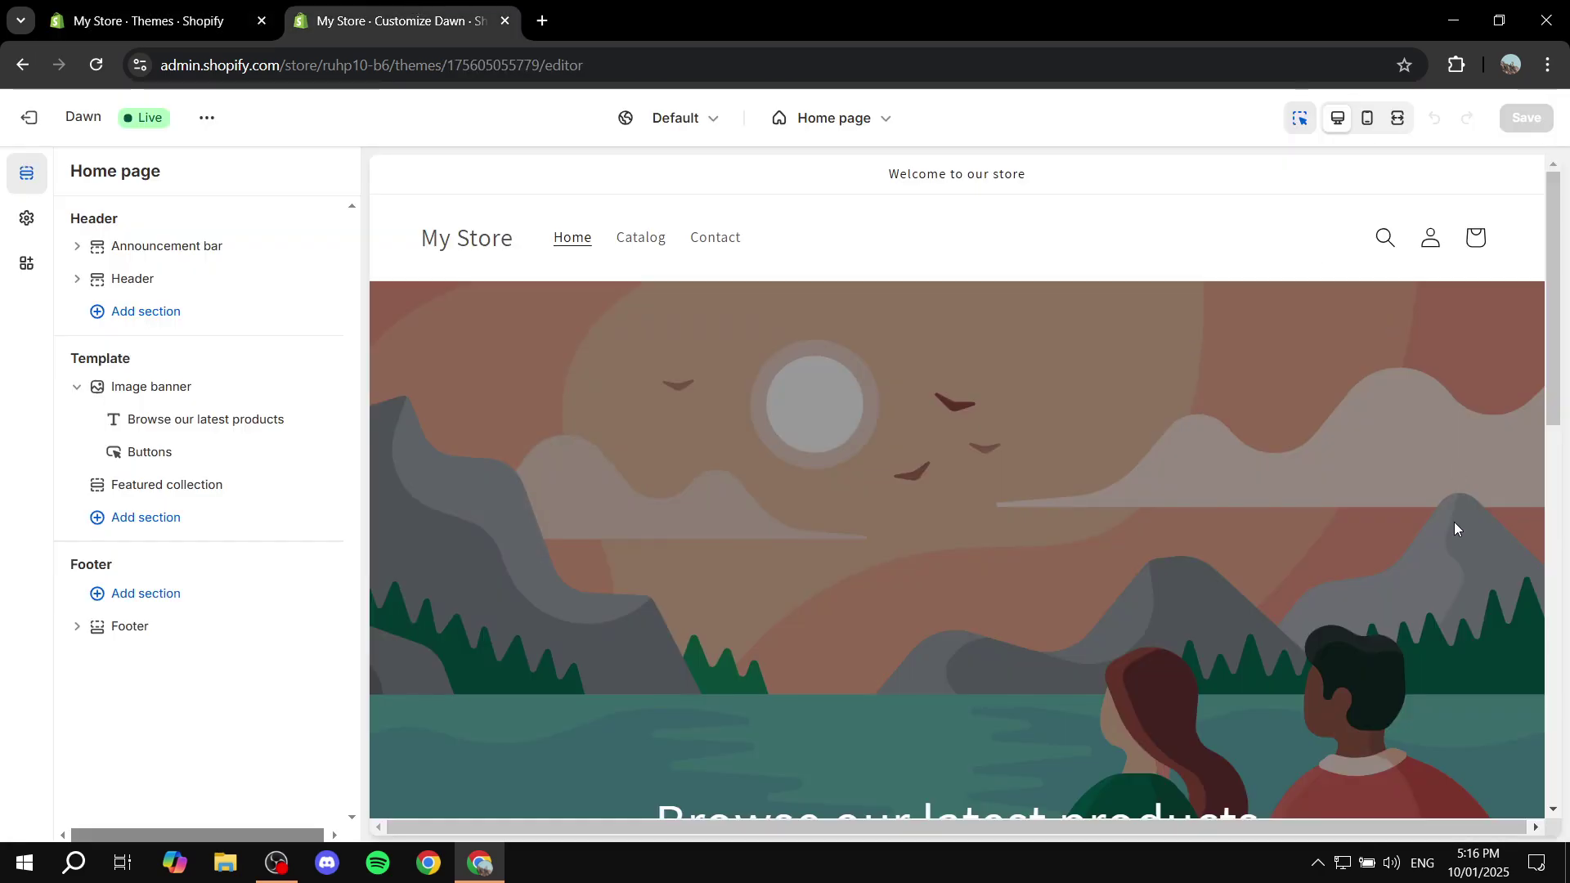
# Turn on the Searchanise Search & Filter app embed in the Dawn theme and save the change.
pyautogui.click(22, 277)
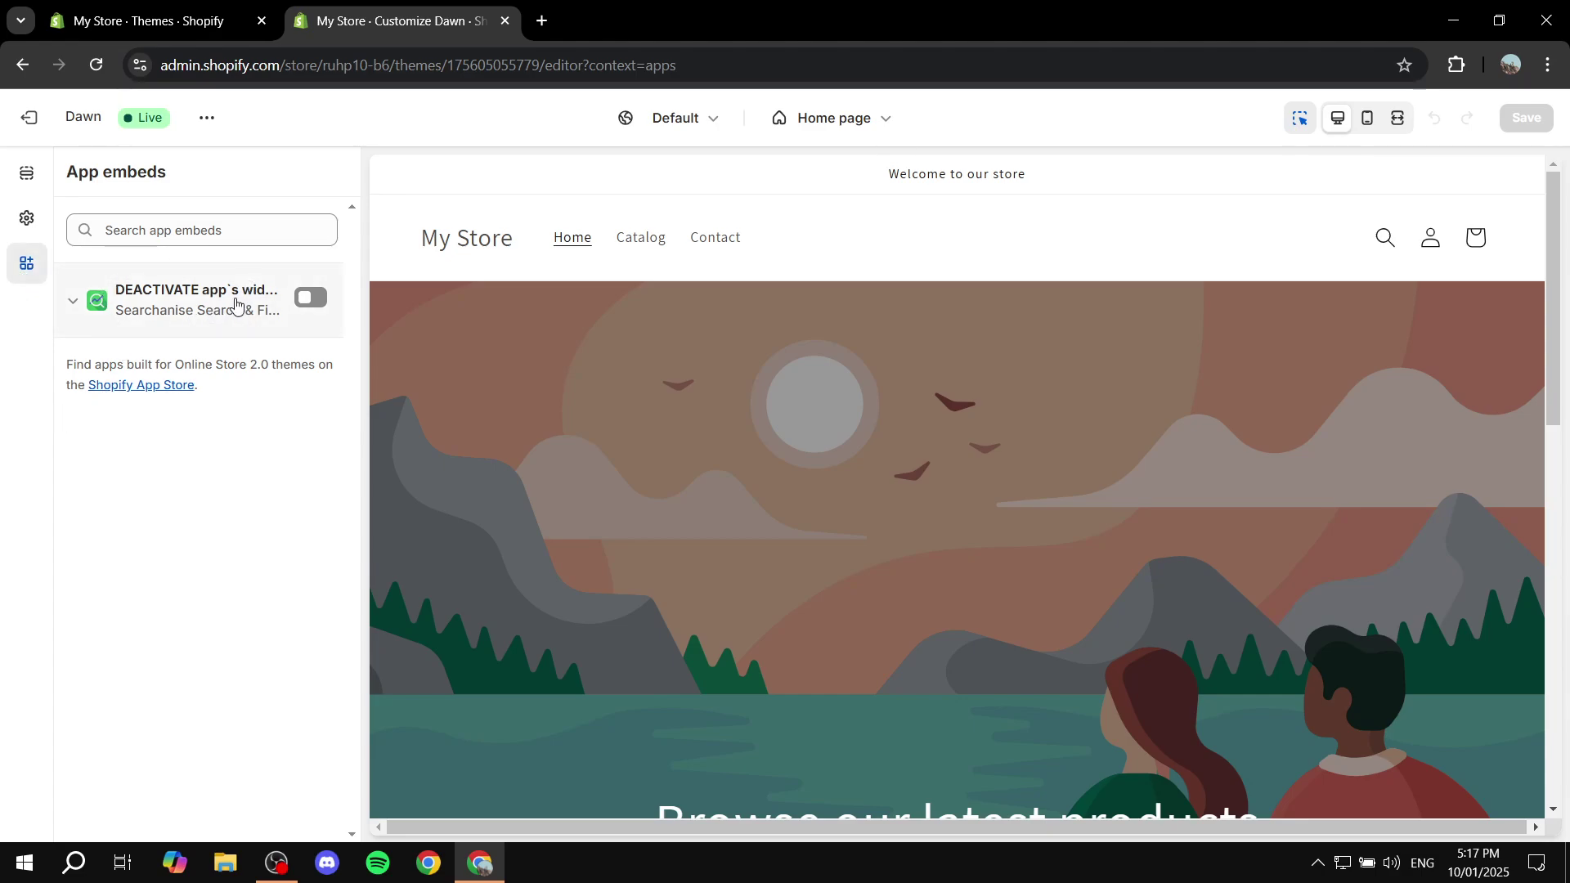
pyautogui.click(72, 301)
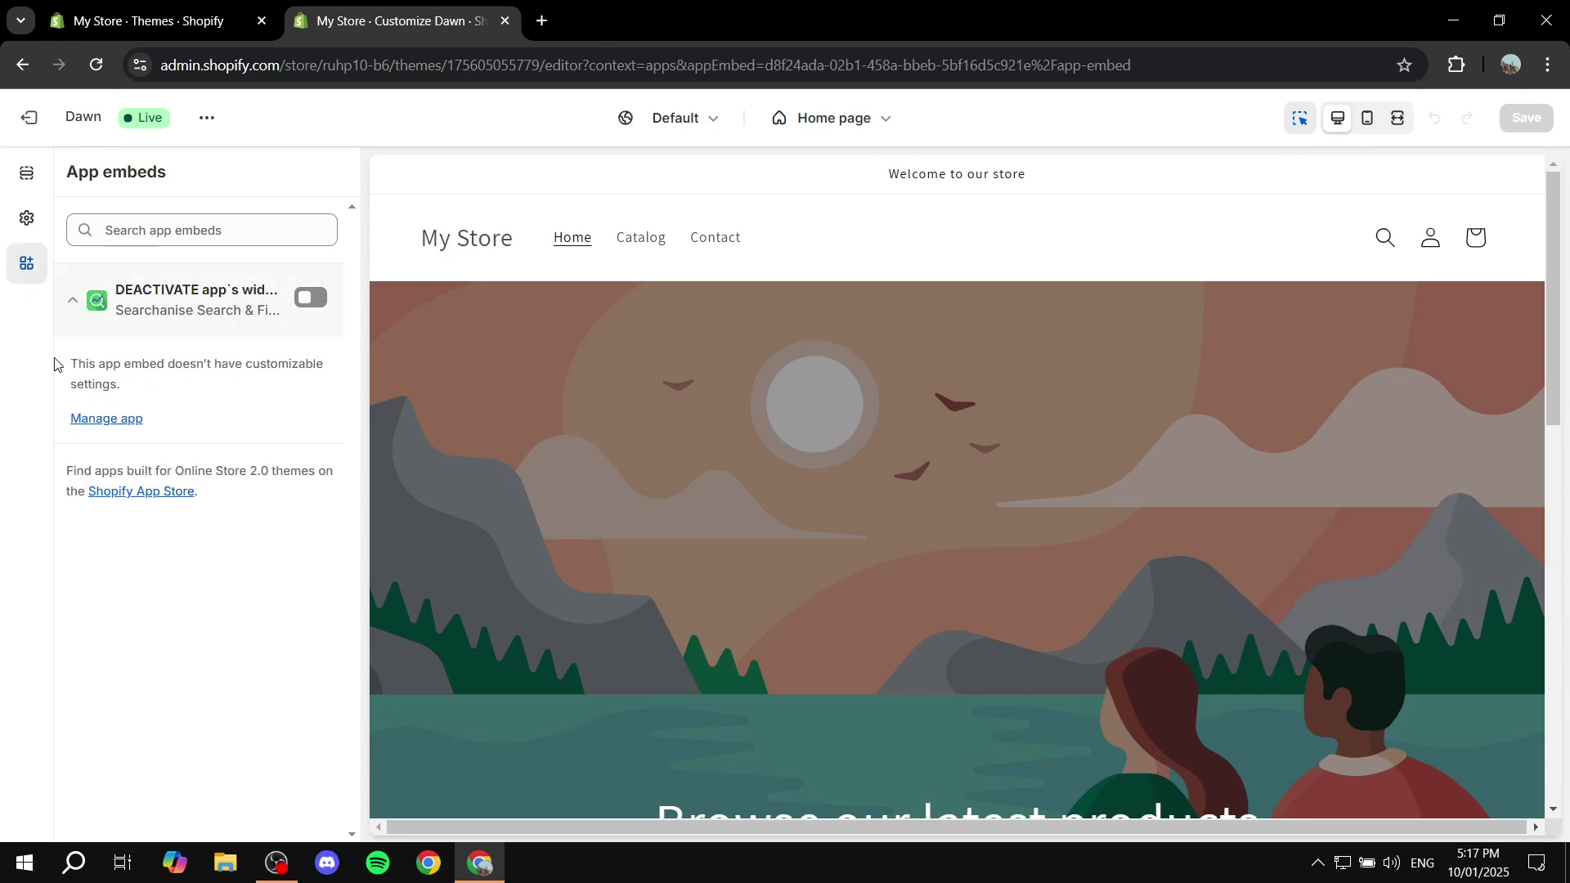
pyautogui.click(315, 304)
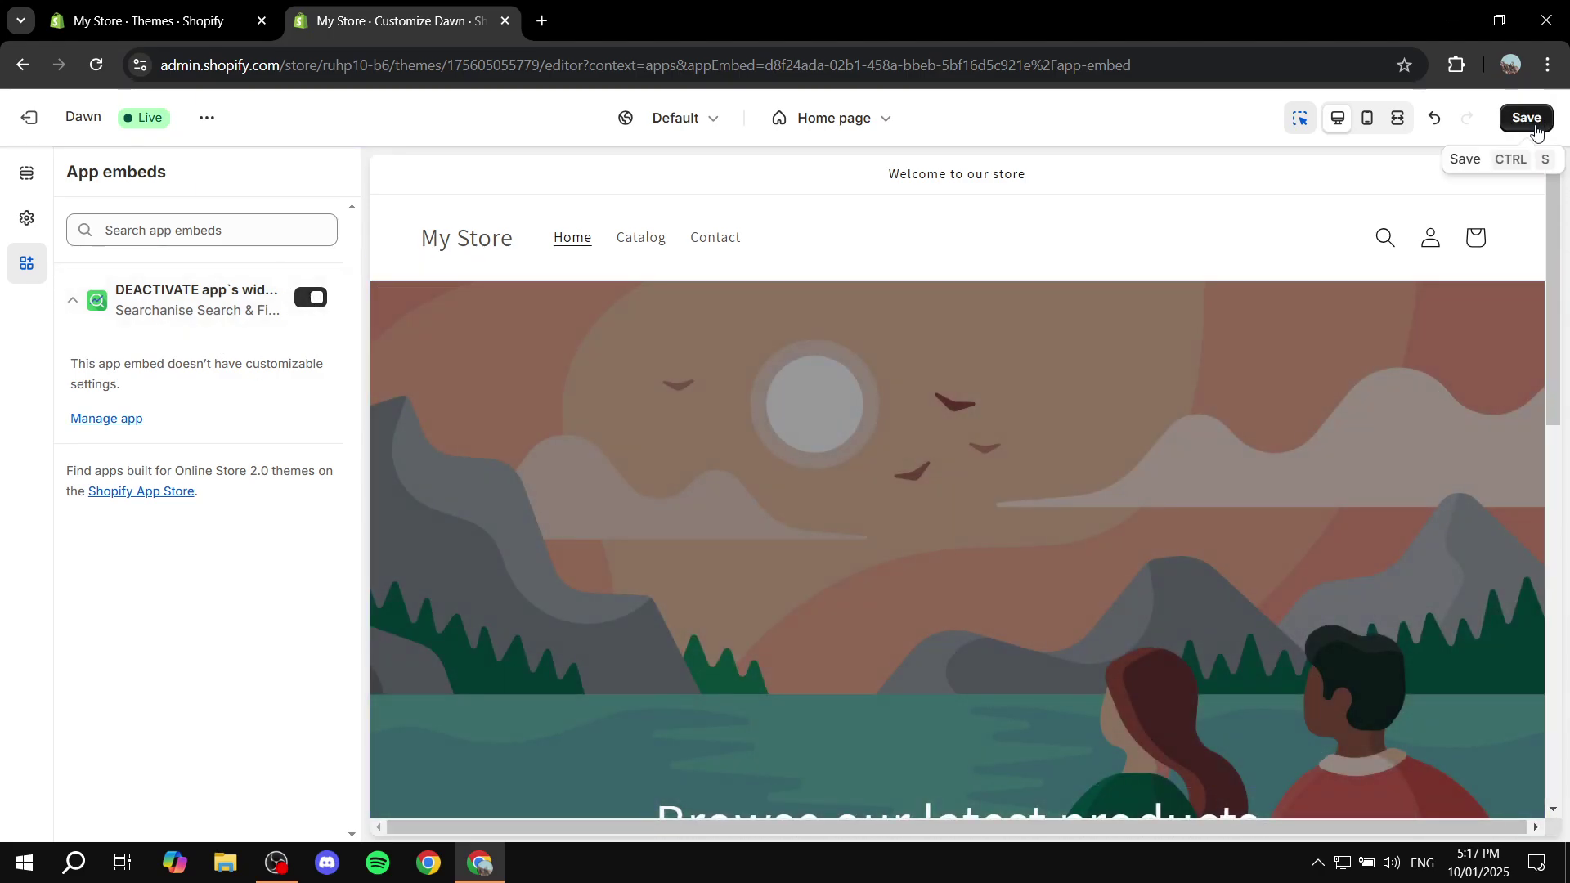
pyautogui.scroll(-10, 1402, 550)
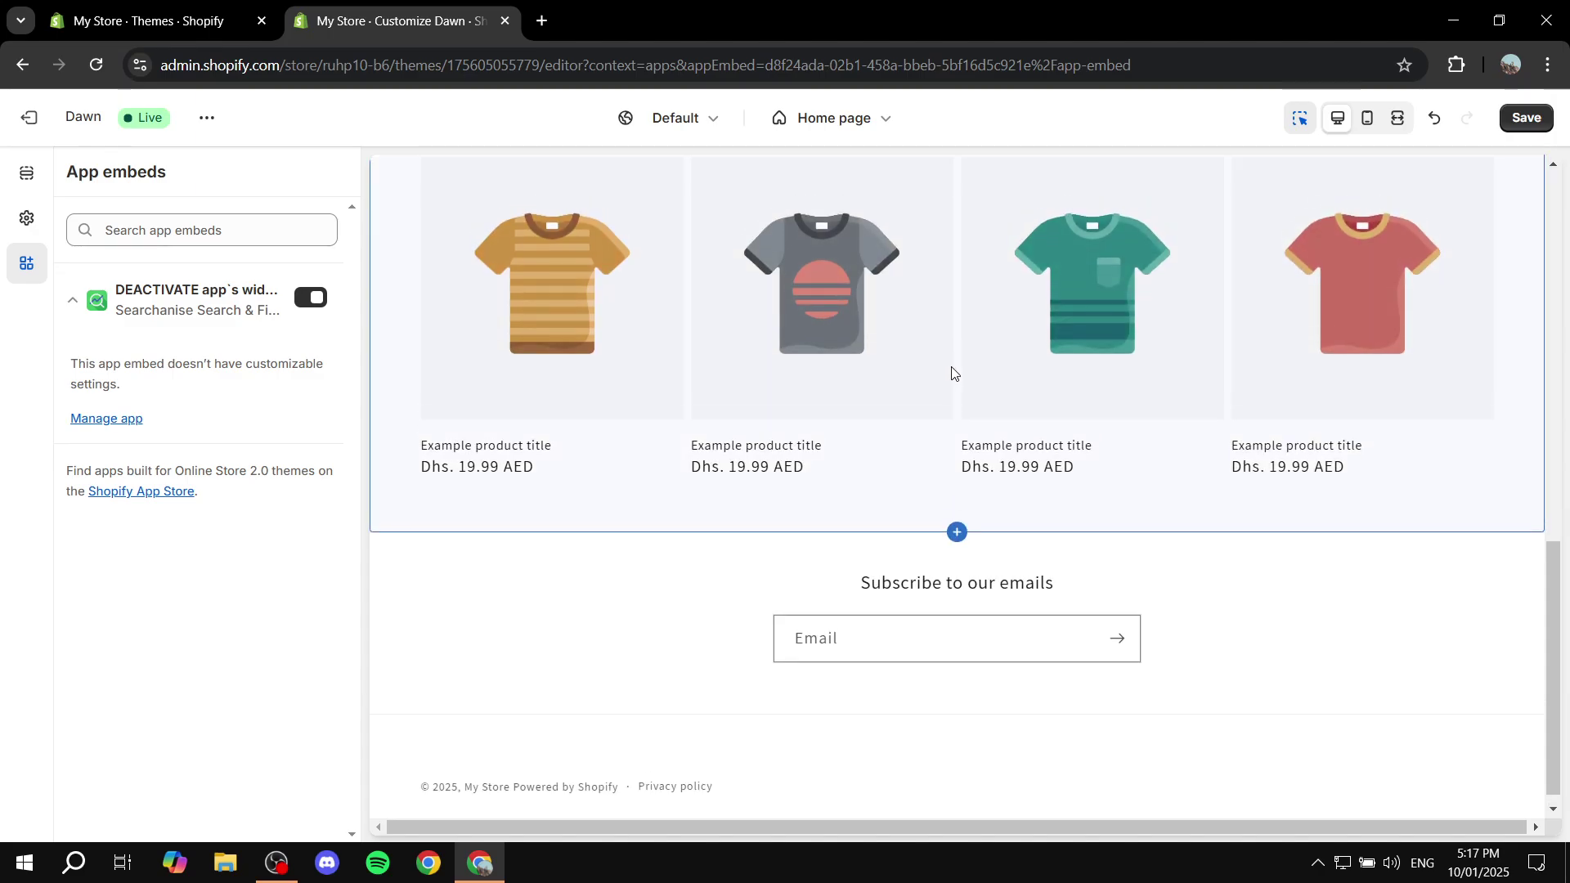
pyautogui.scroll(10, 949, 369)
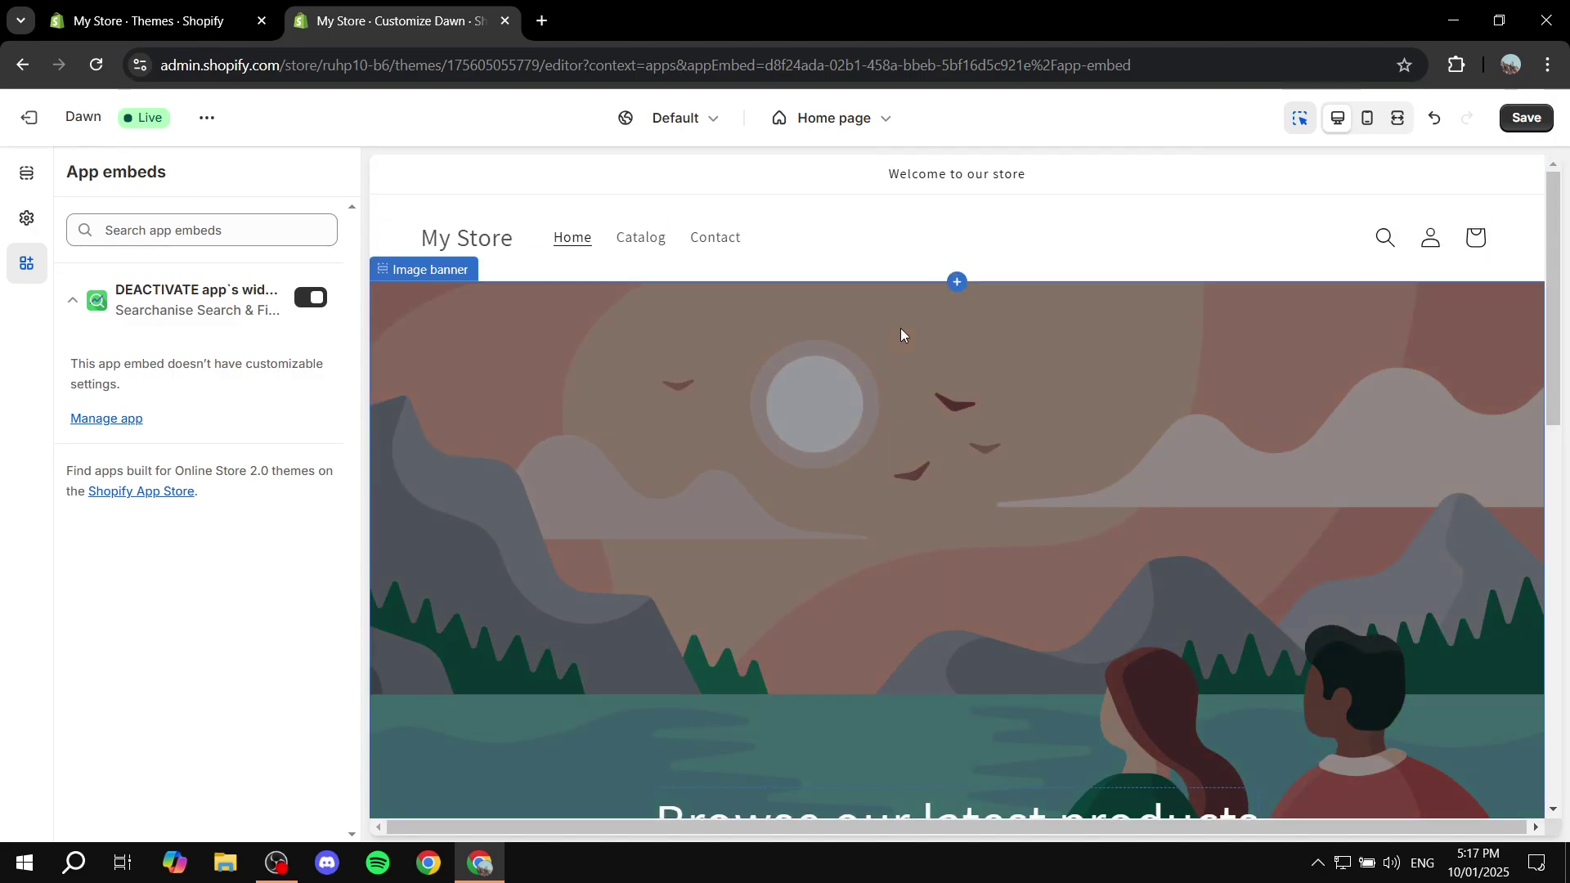
pyautogui.click(1523, 120)
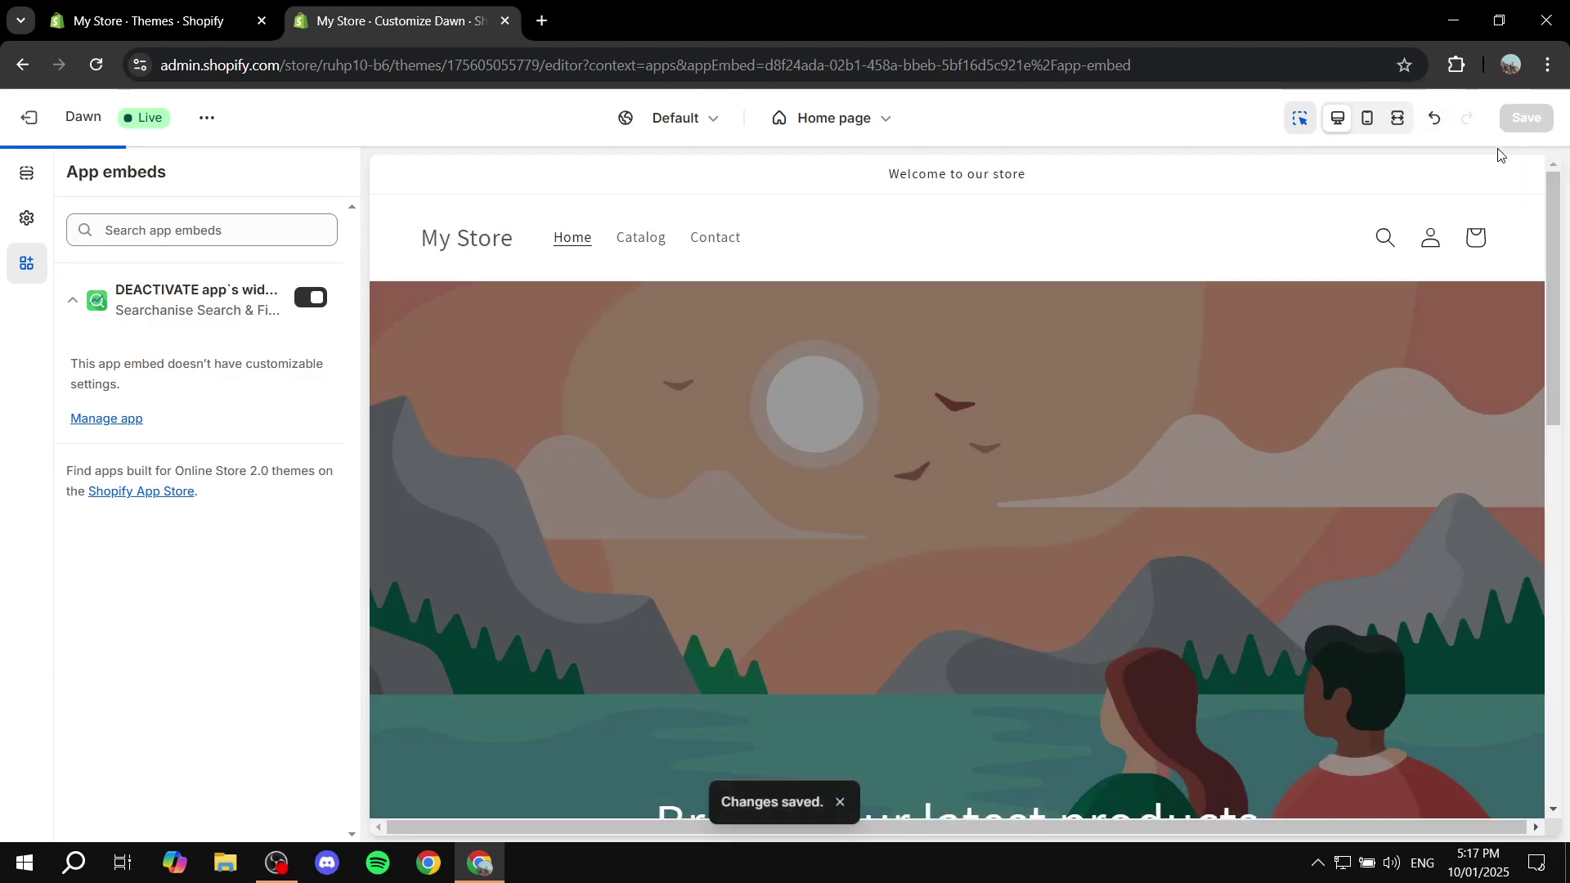
# Leave the theme editor and open Searchanise Search & Filter from the store's installed apps.
pyautogui.click(28, 128)
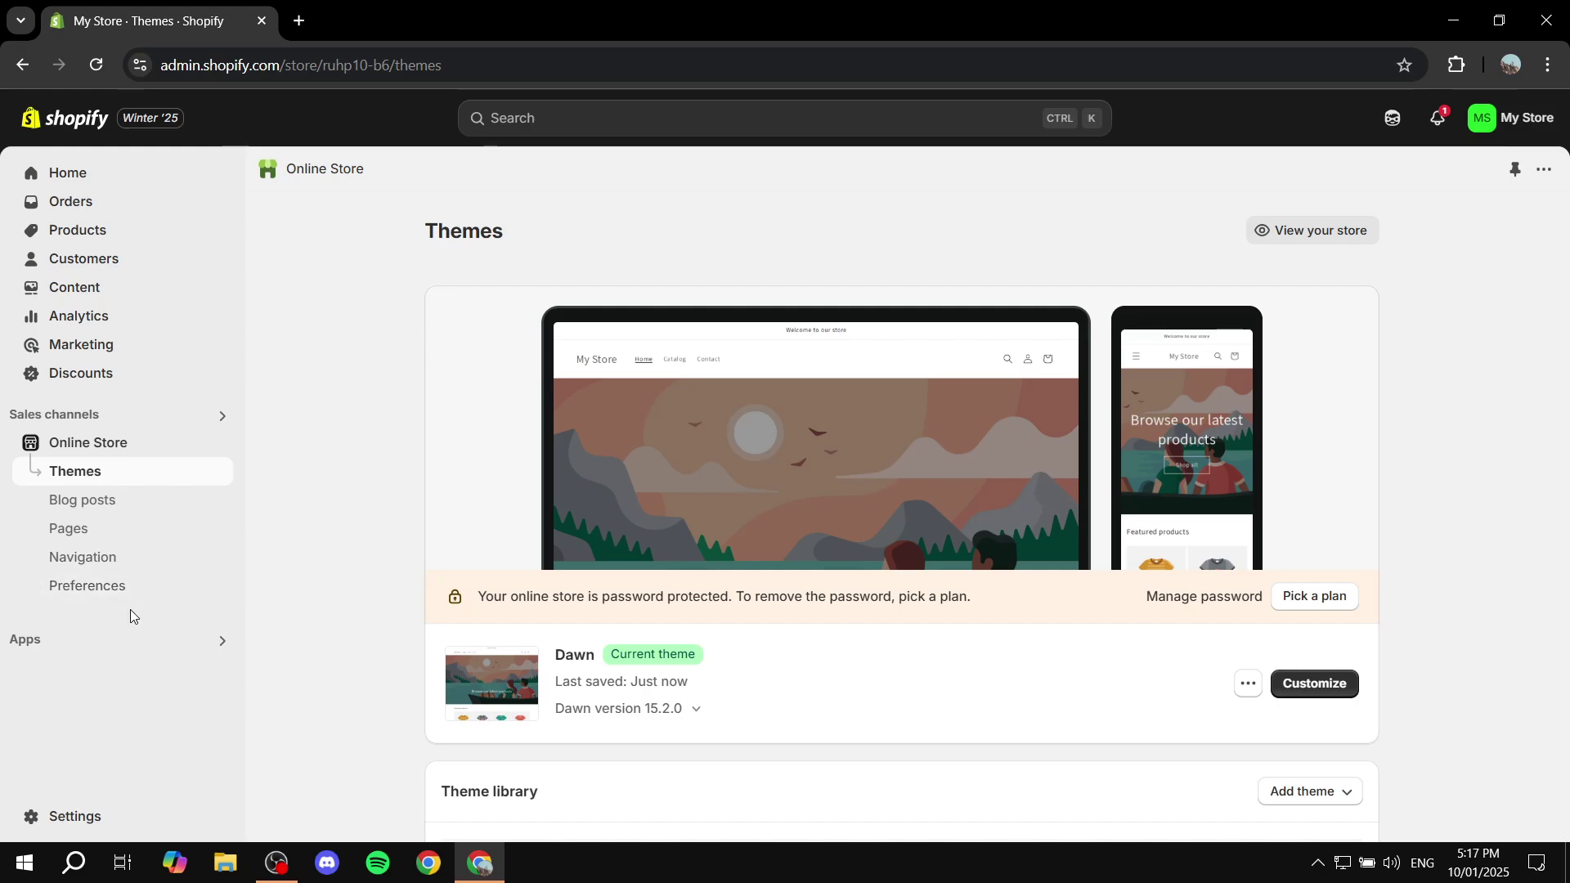
pyautogui.click(61, 639)
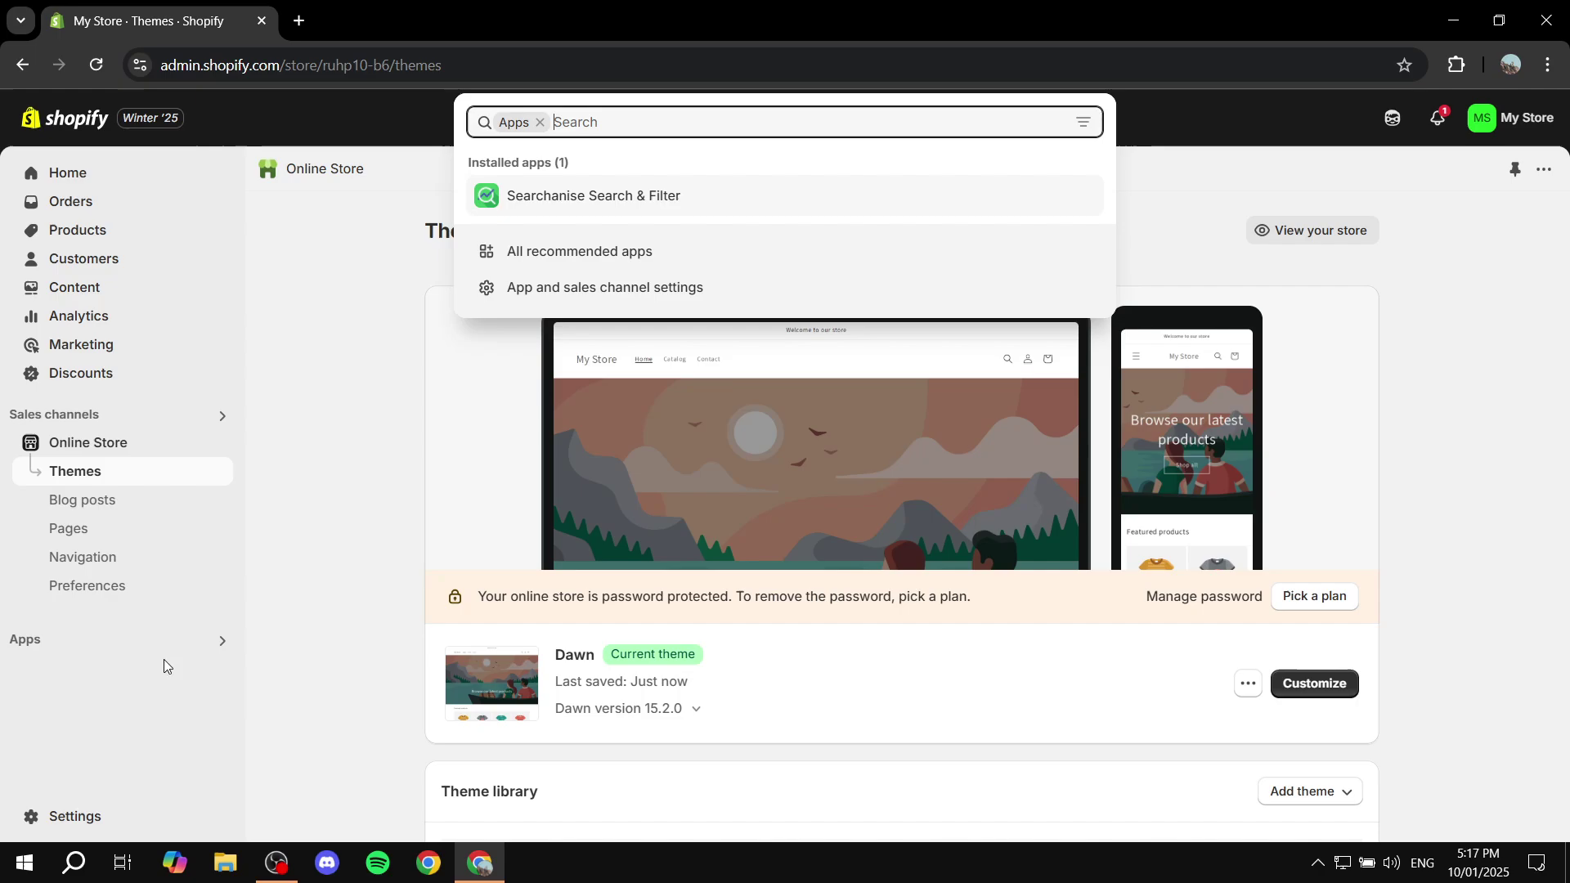
pyautogui.click(552, 195)
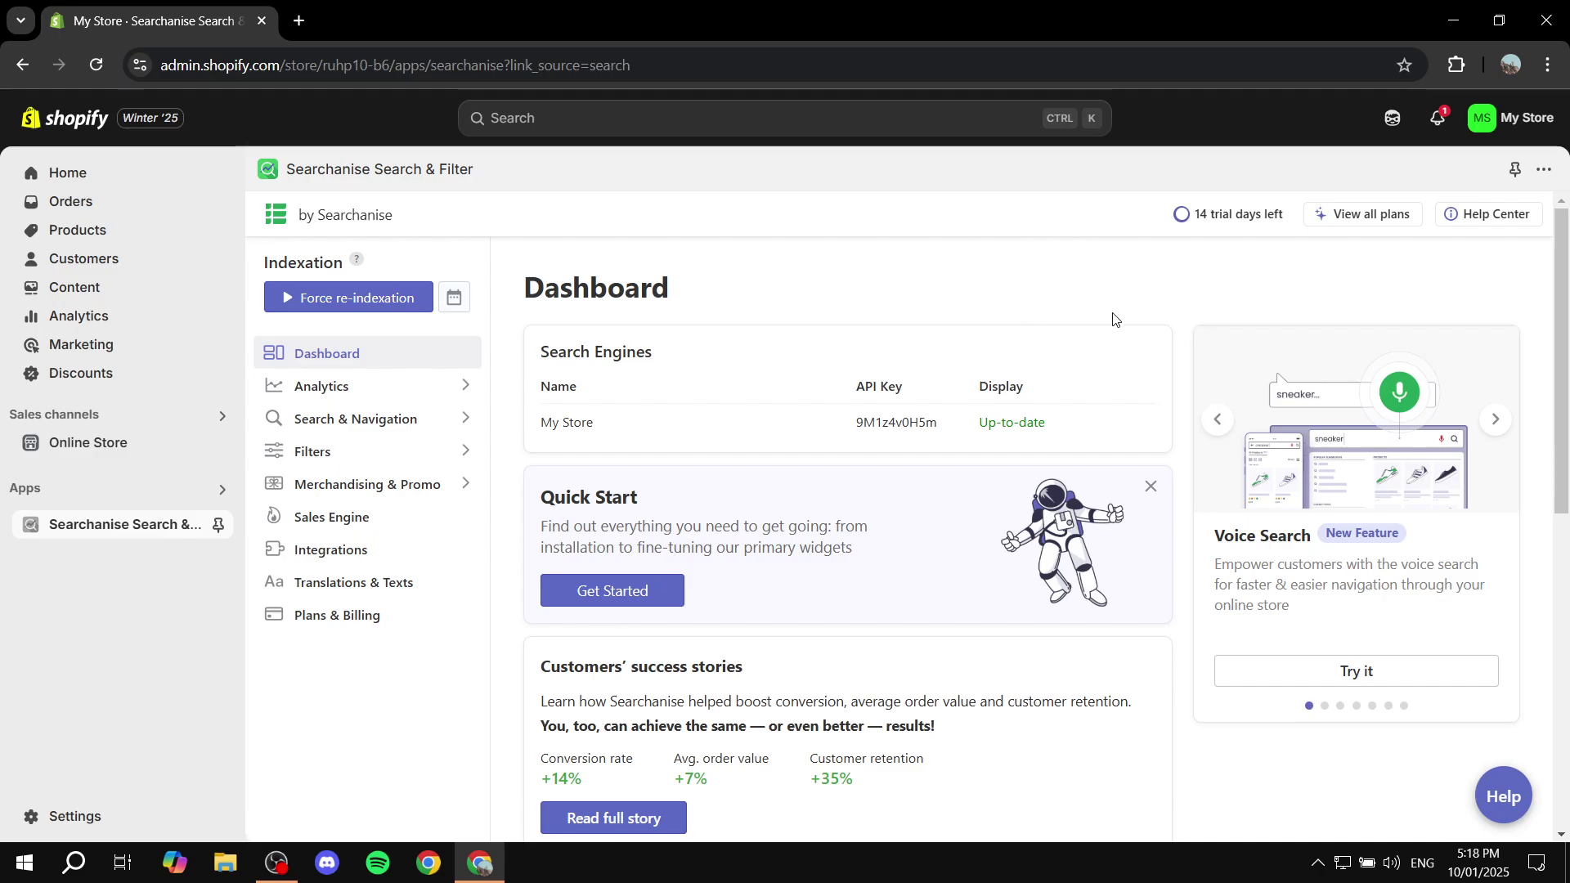
# Open the Quick Start on Shopify guide, skim its Instant Search and Search Results Widget sections, and close it.
pyautogui.click(596, 595)
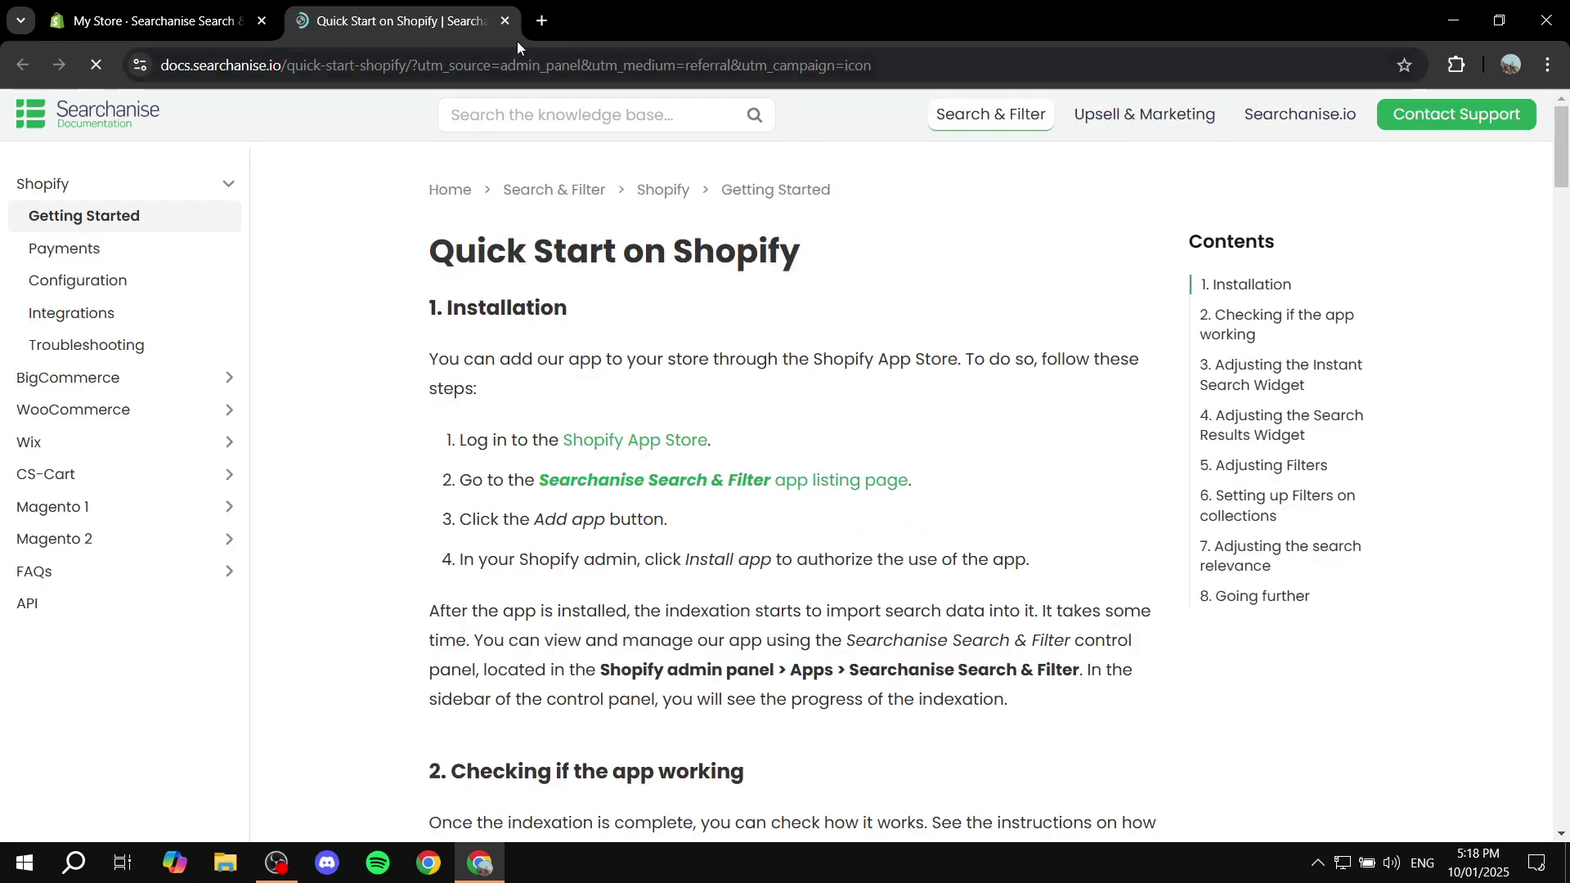
pyautogui.click(1281, 375)
pyautogui.scroll(-15, 923, 433)
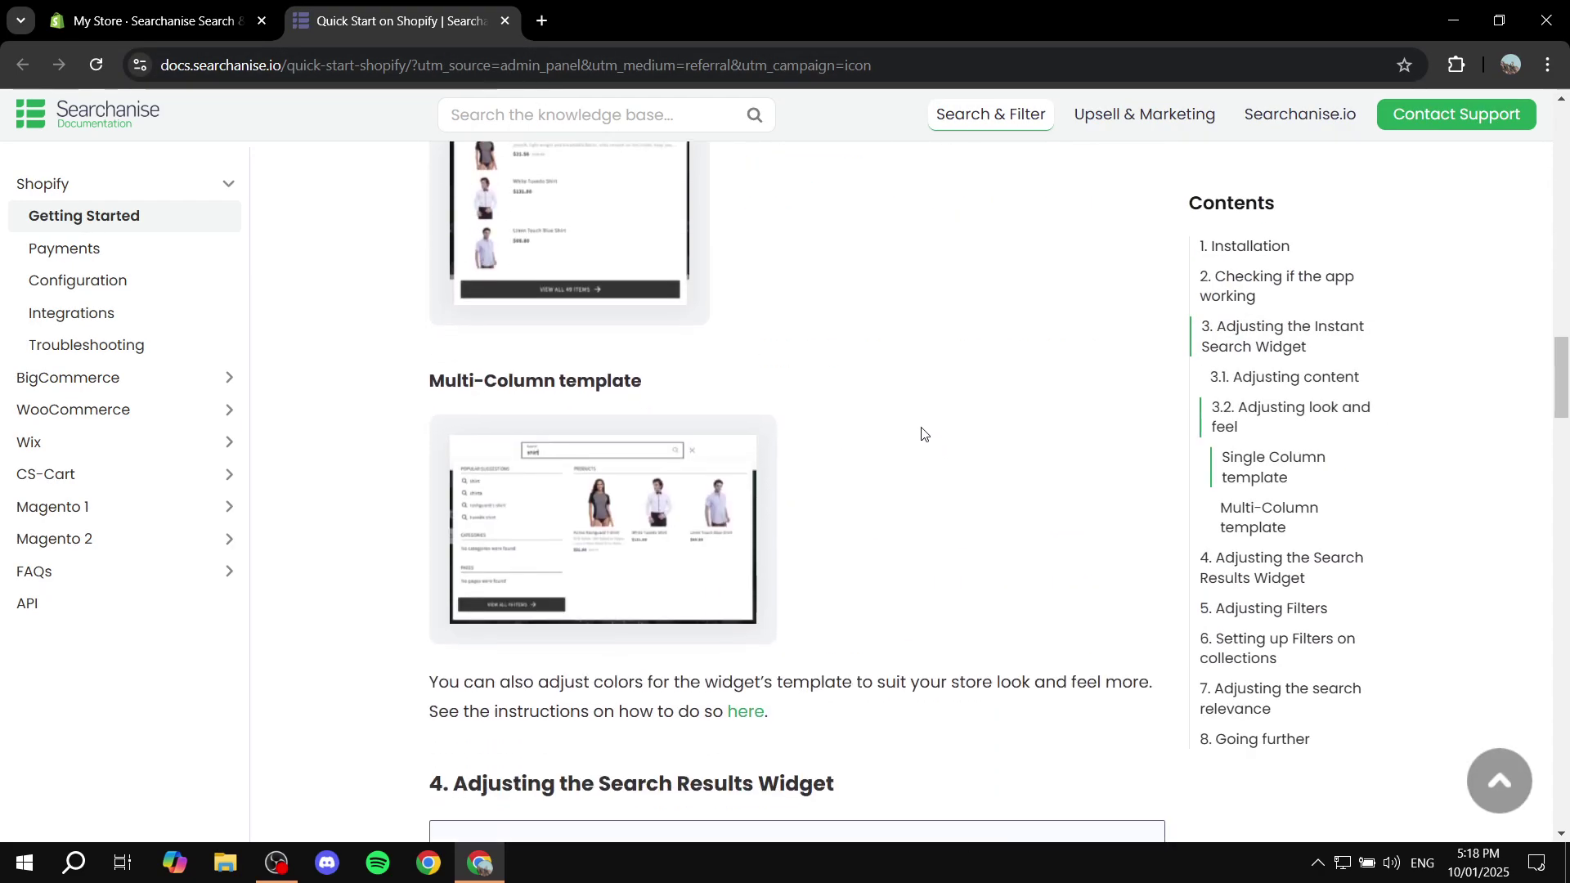
pyautogui.scroll(-8, 923, 434)
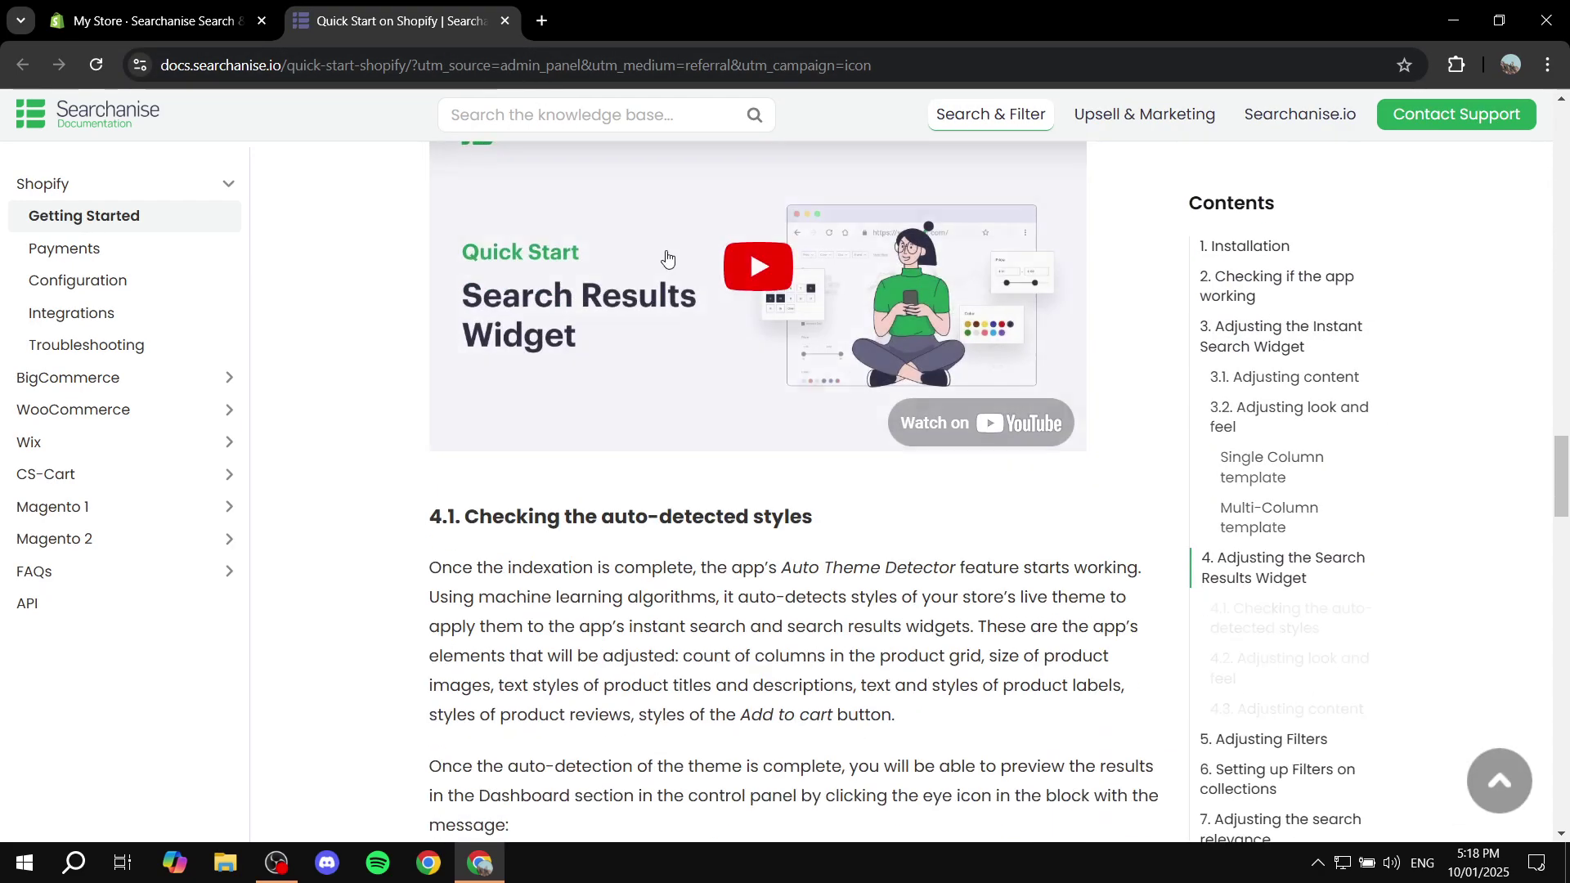
pyautogui.click(504, 21)
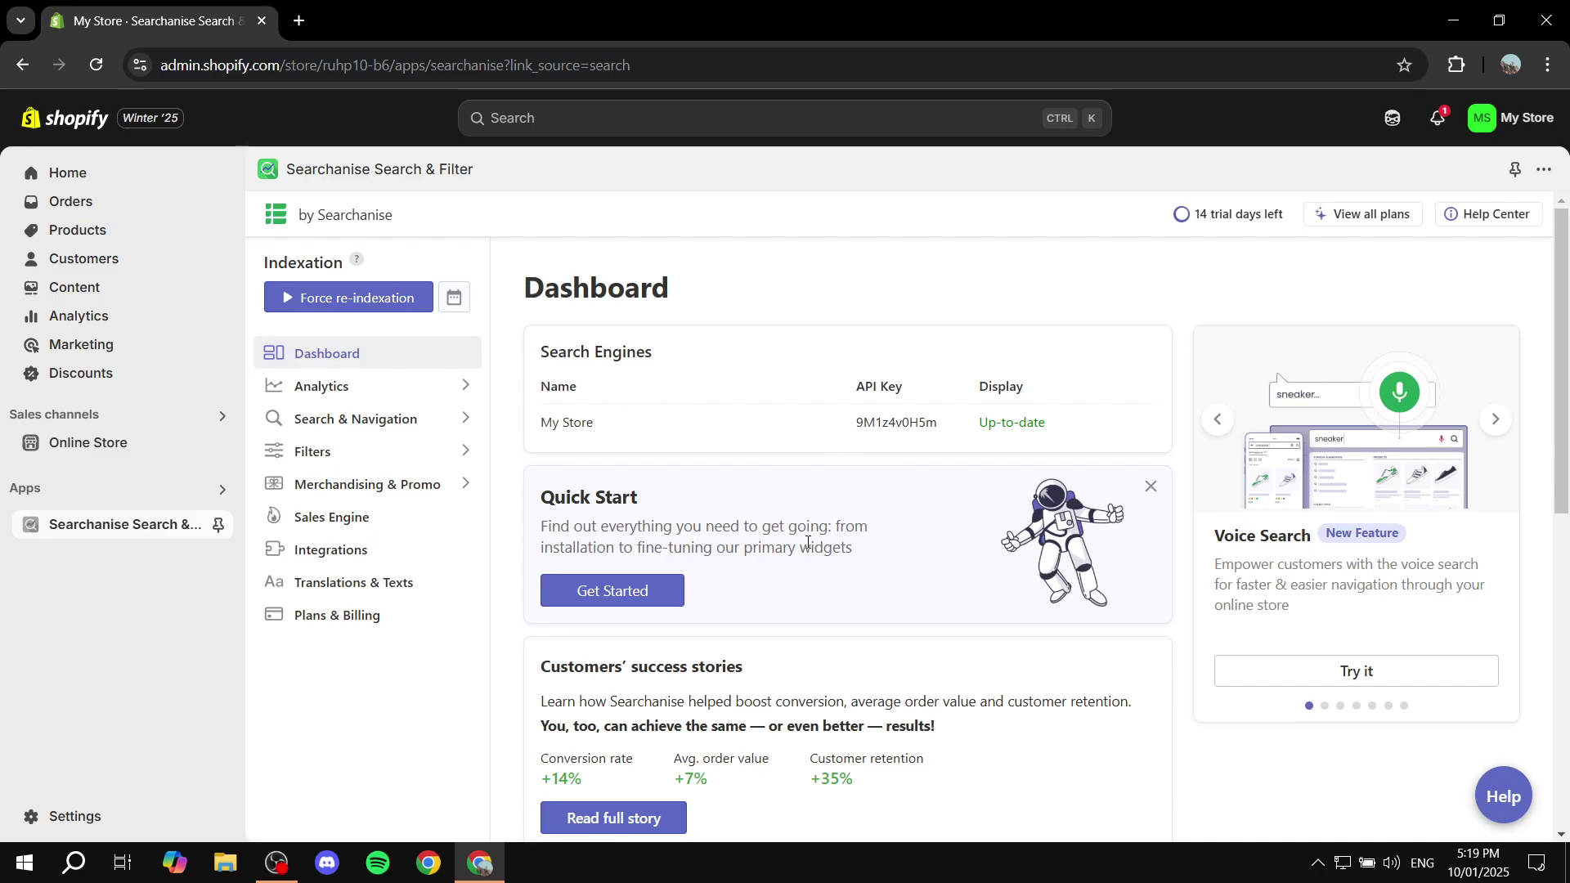
# Open Searchanise's Integrations page and look through the supported third-party apps, from Storefront to Product reviews.
pyautogui.scroll(-10, 903, 418)
pyautogui.scroll(10, 782, 364)
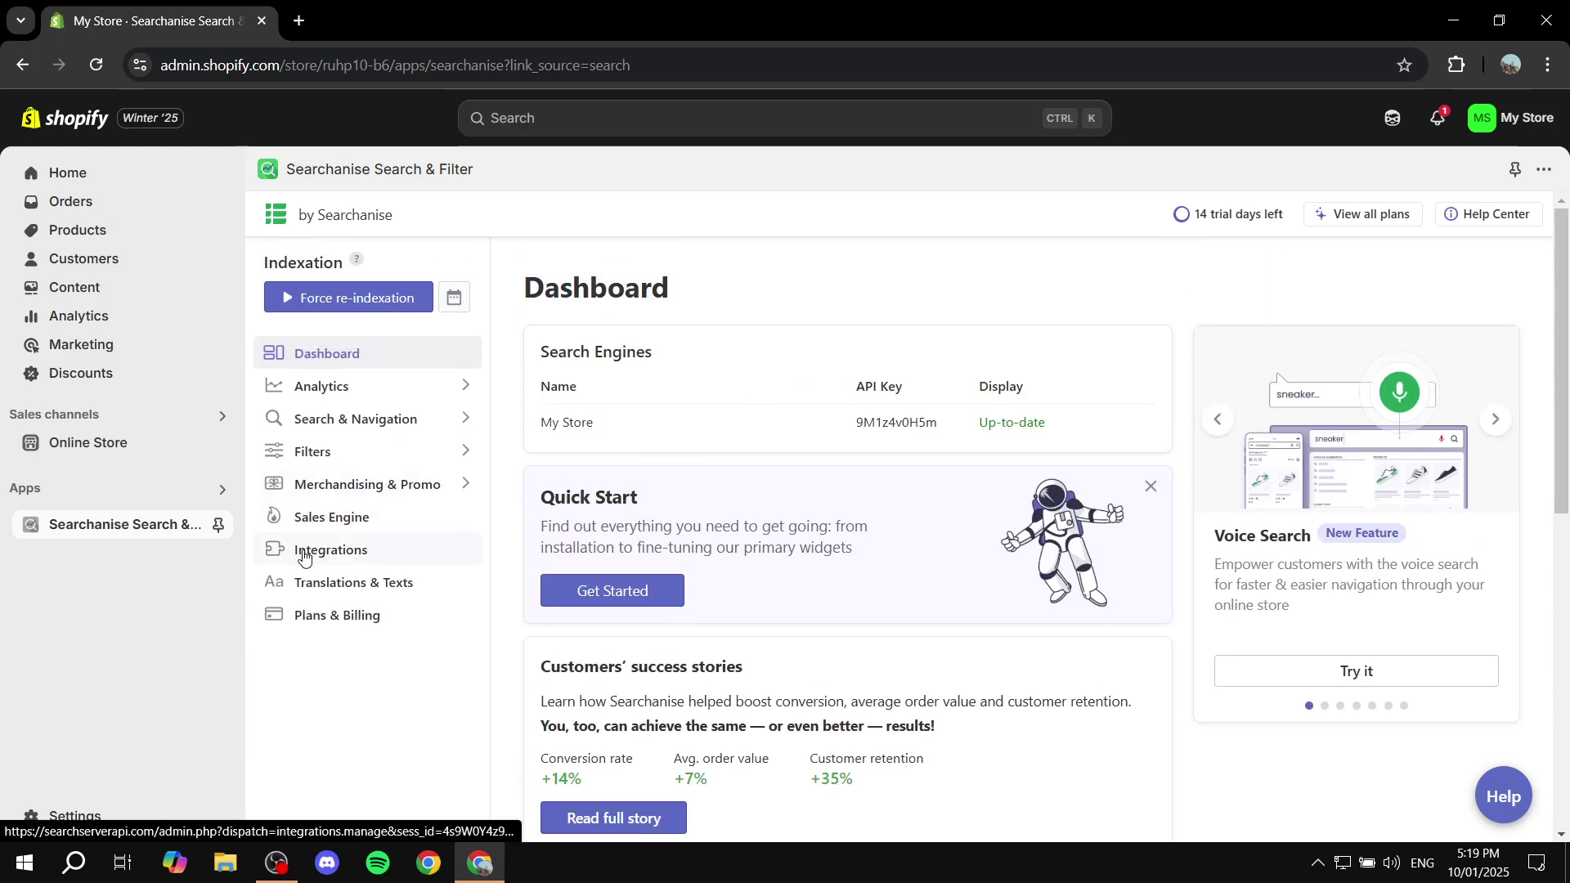
pyautogui.click(303, 555)
pyautogui.scroll(-1, 682, 476)
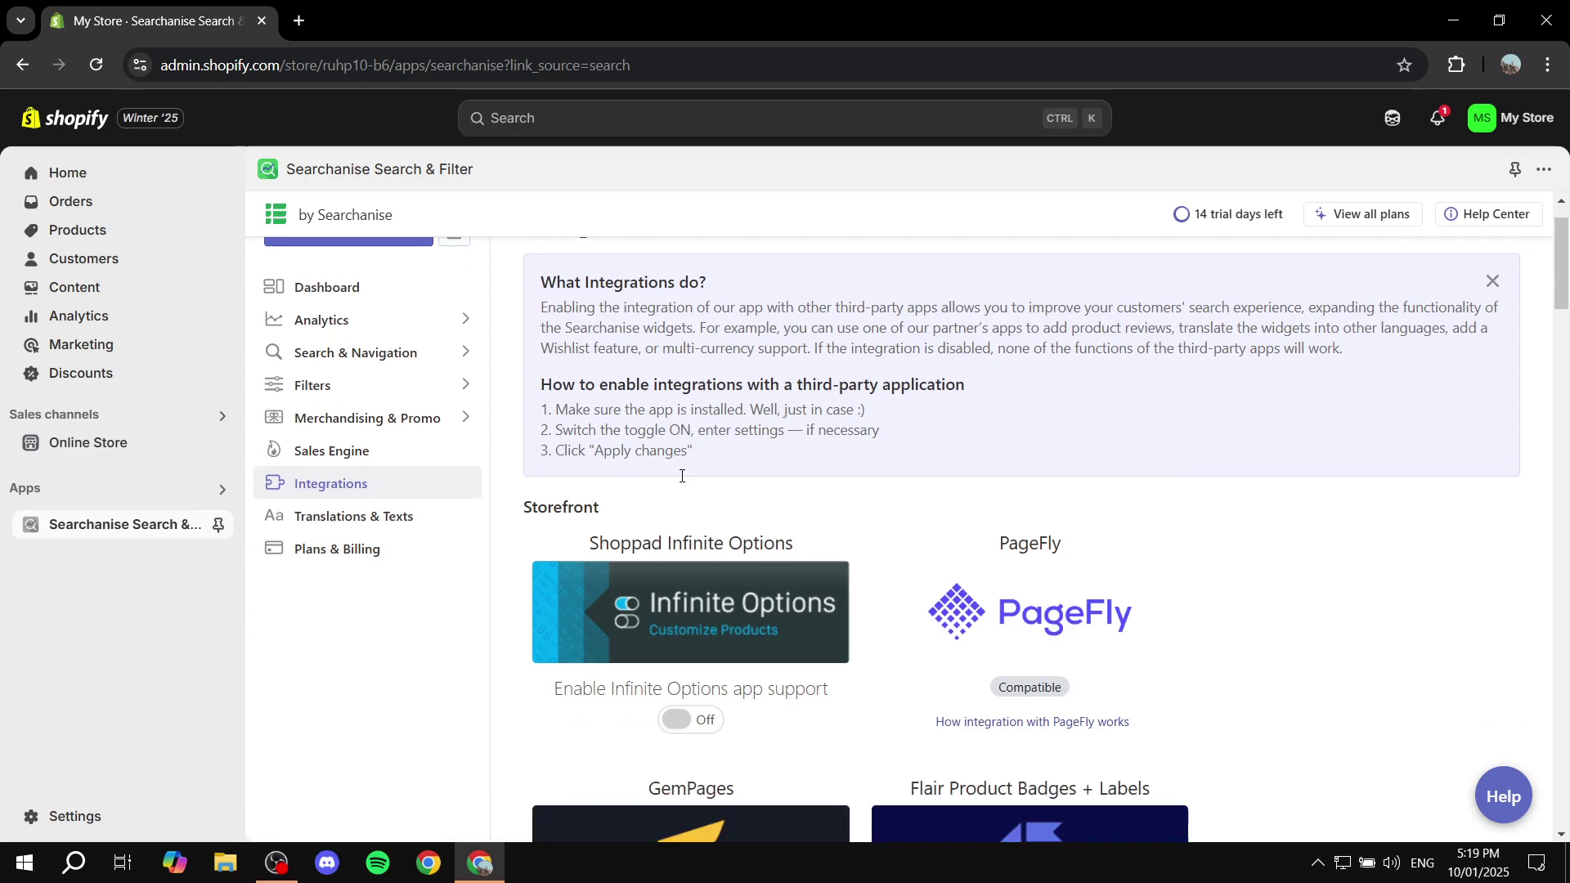
pyautogui.scroll(-2, 682, 476)
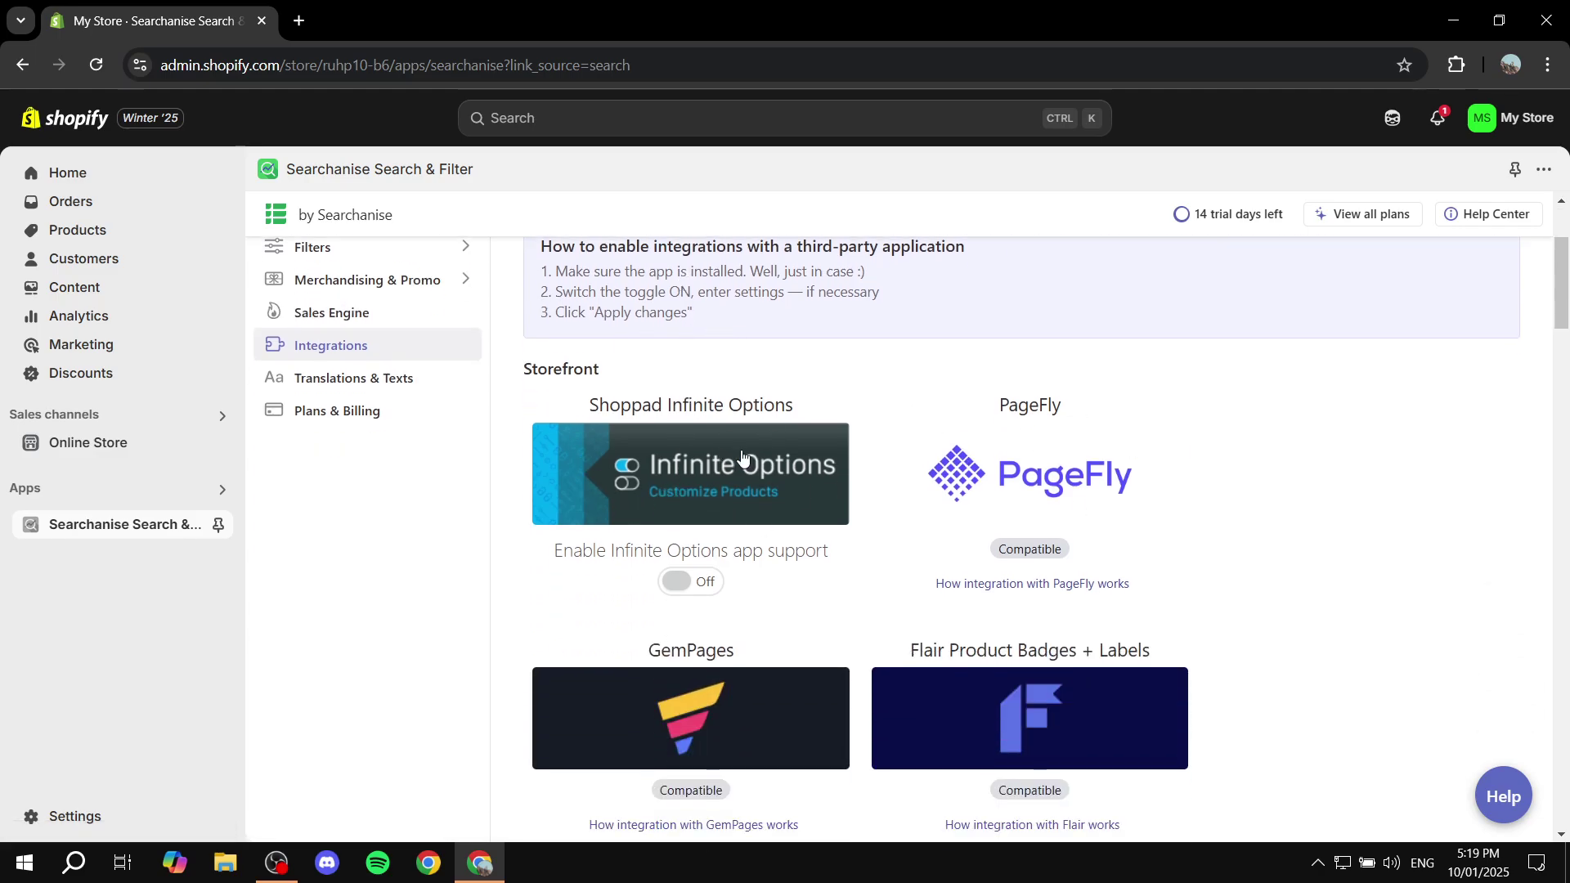
pyautogui.scroll(-15, 1124, 449)
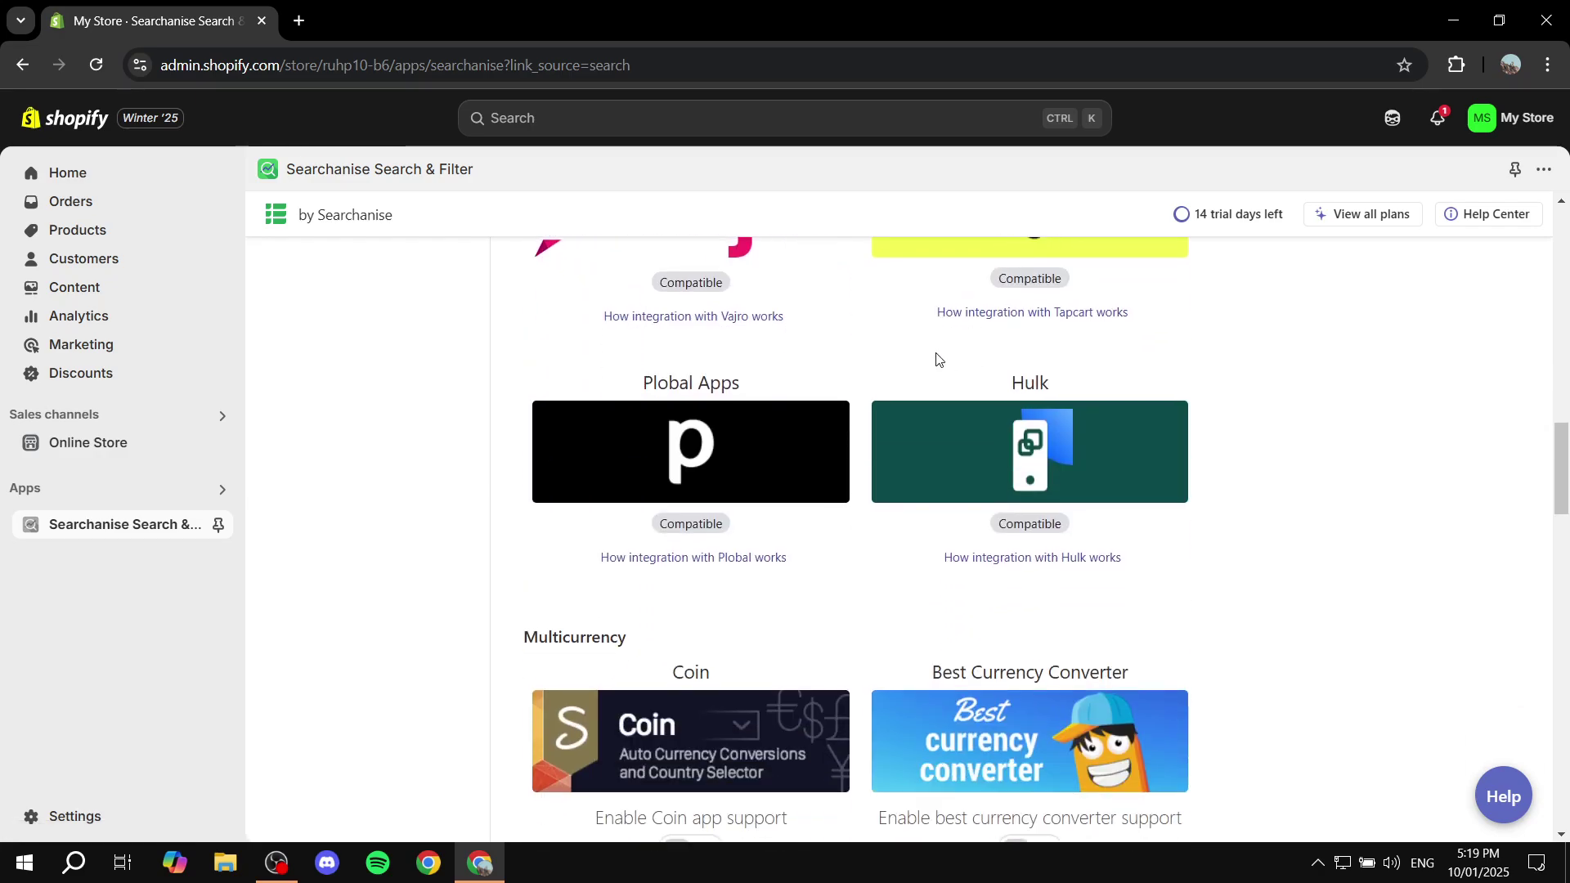
pyautogui.scroll(-7, 1116, 466)
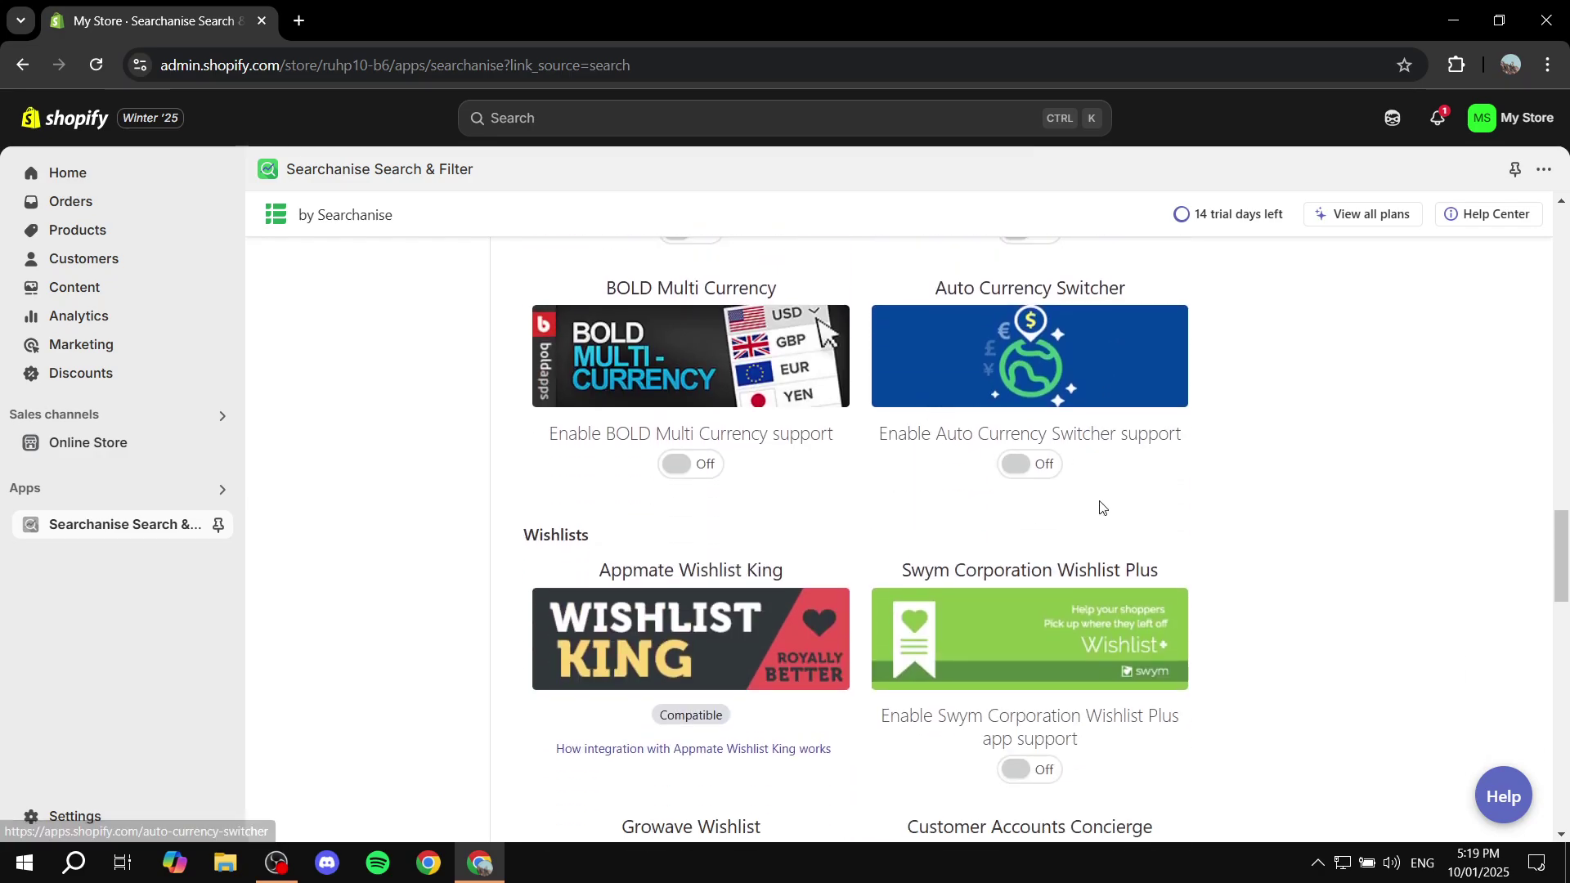
pyautogui.scroll(-9, 1100, 507)
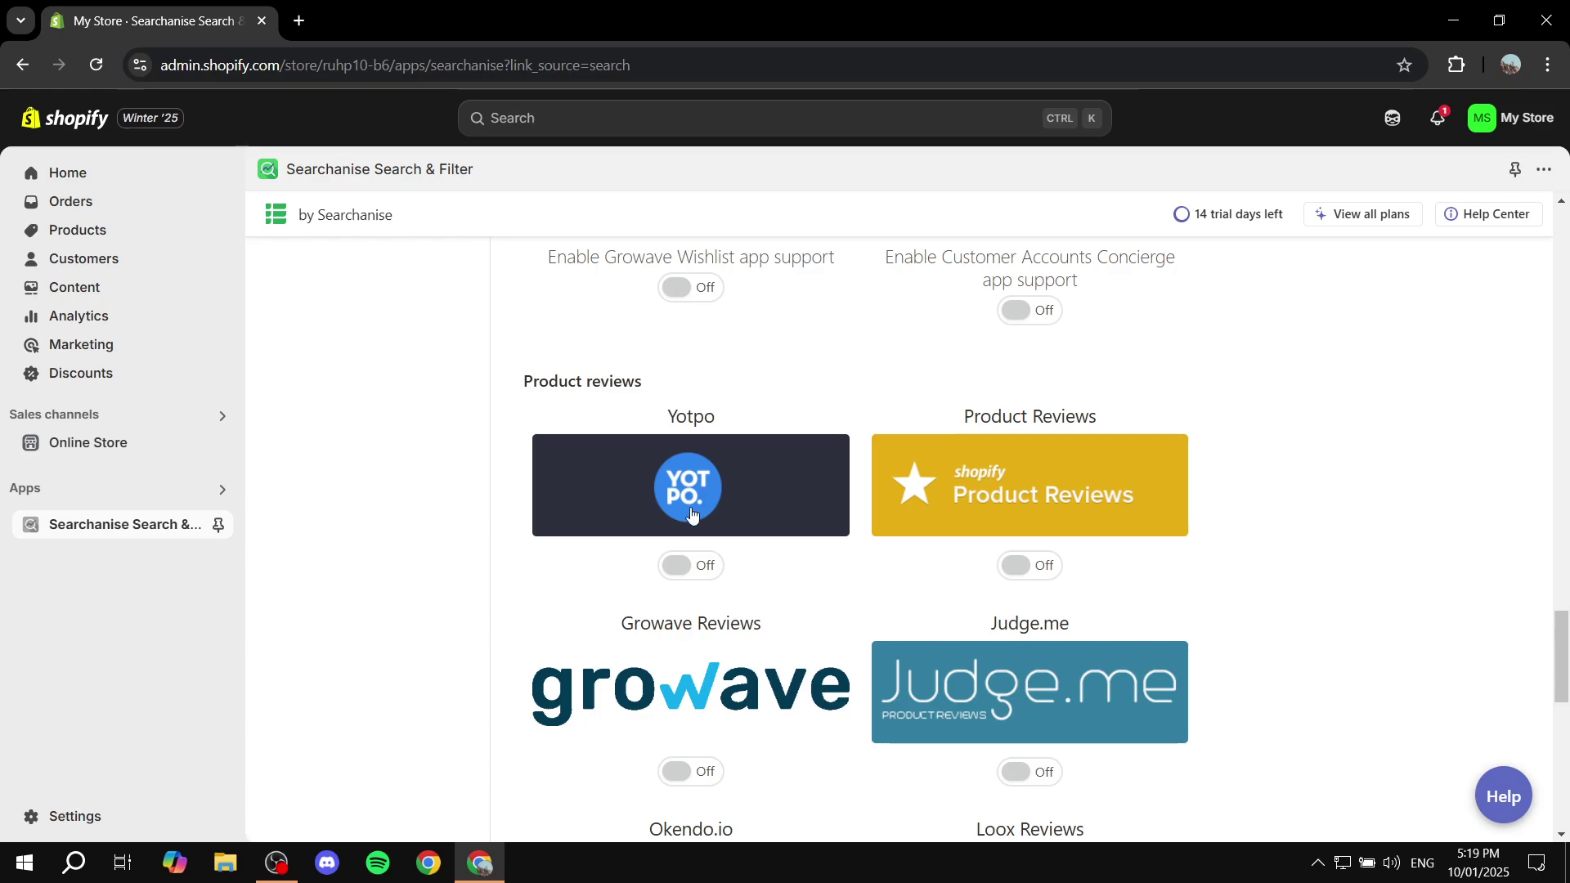
pyautogui.scroll(-7, 784, 397)
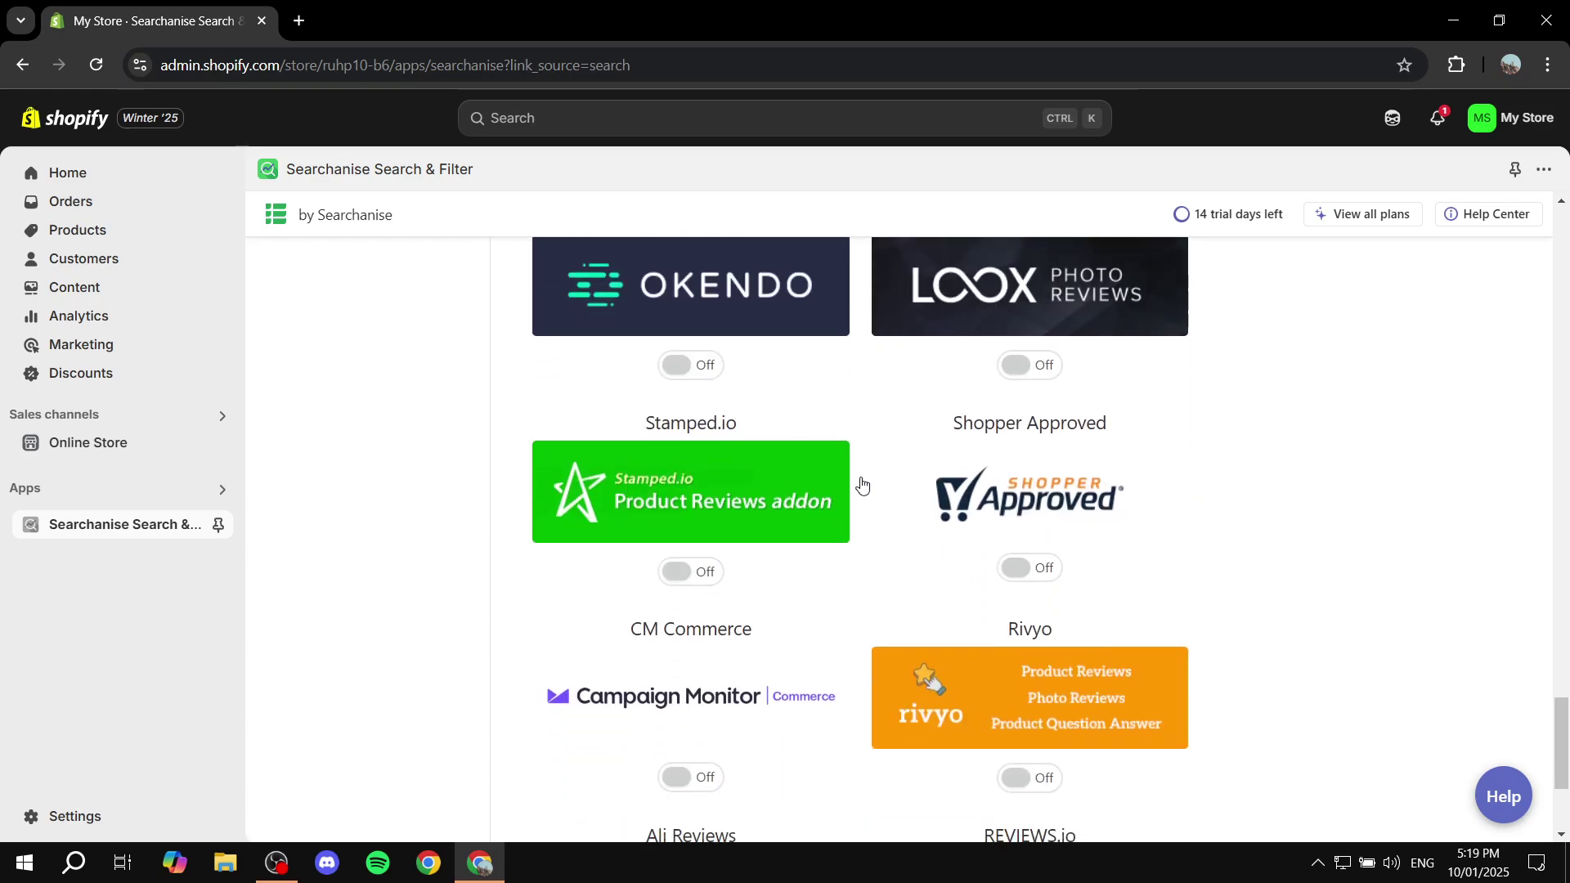
pyautogui.scroll(-3, 918, 480)
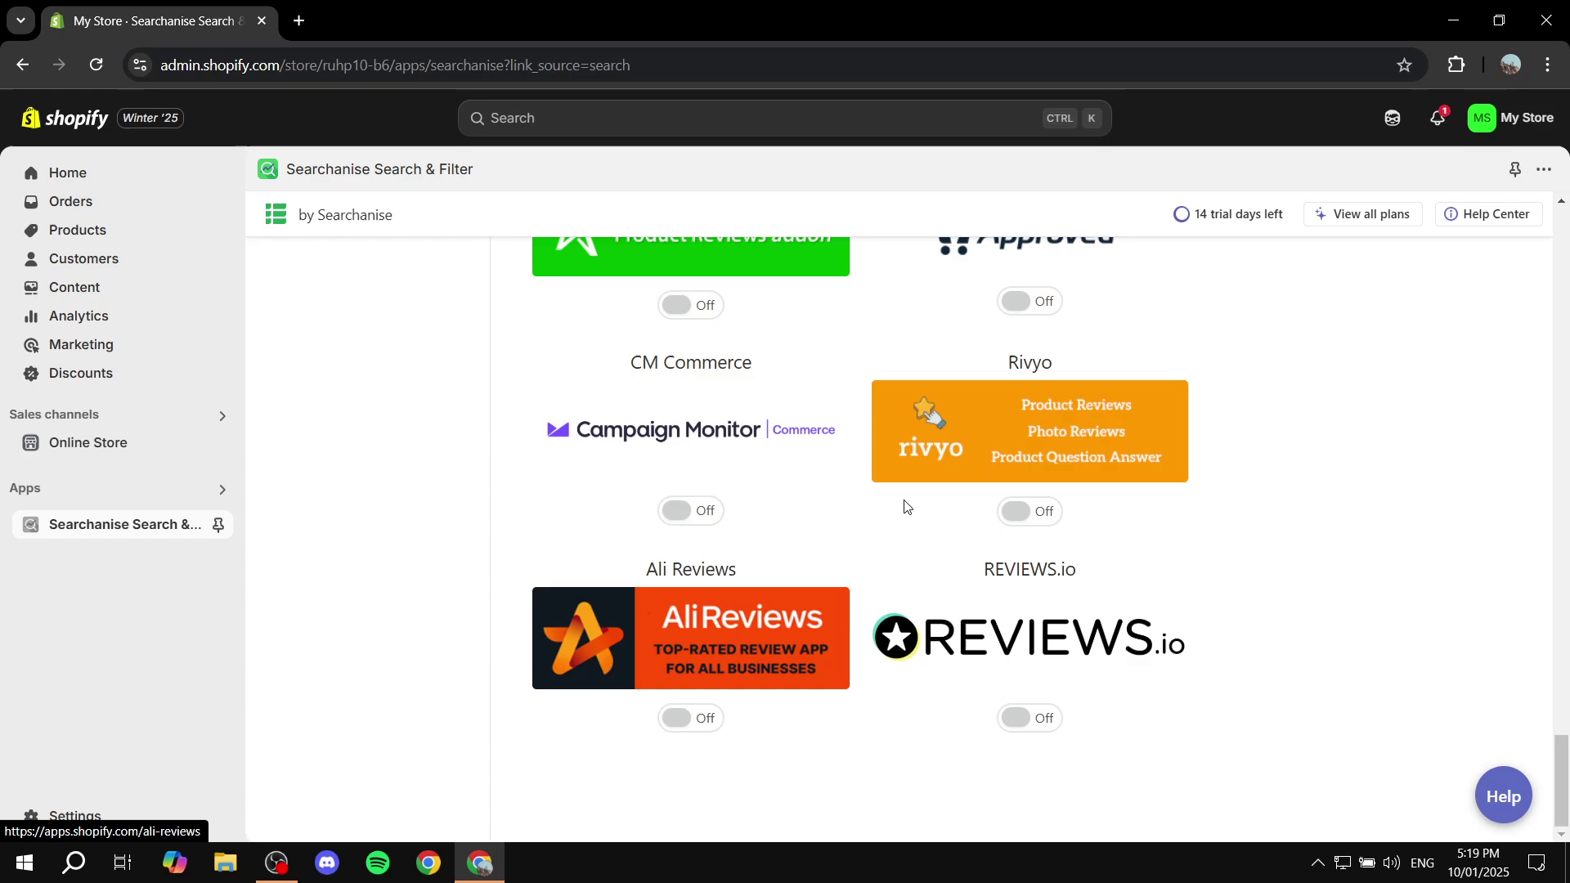
pyautogui.scroll(20, 864, 368)
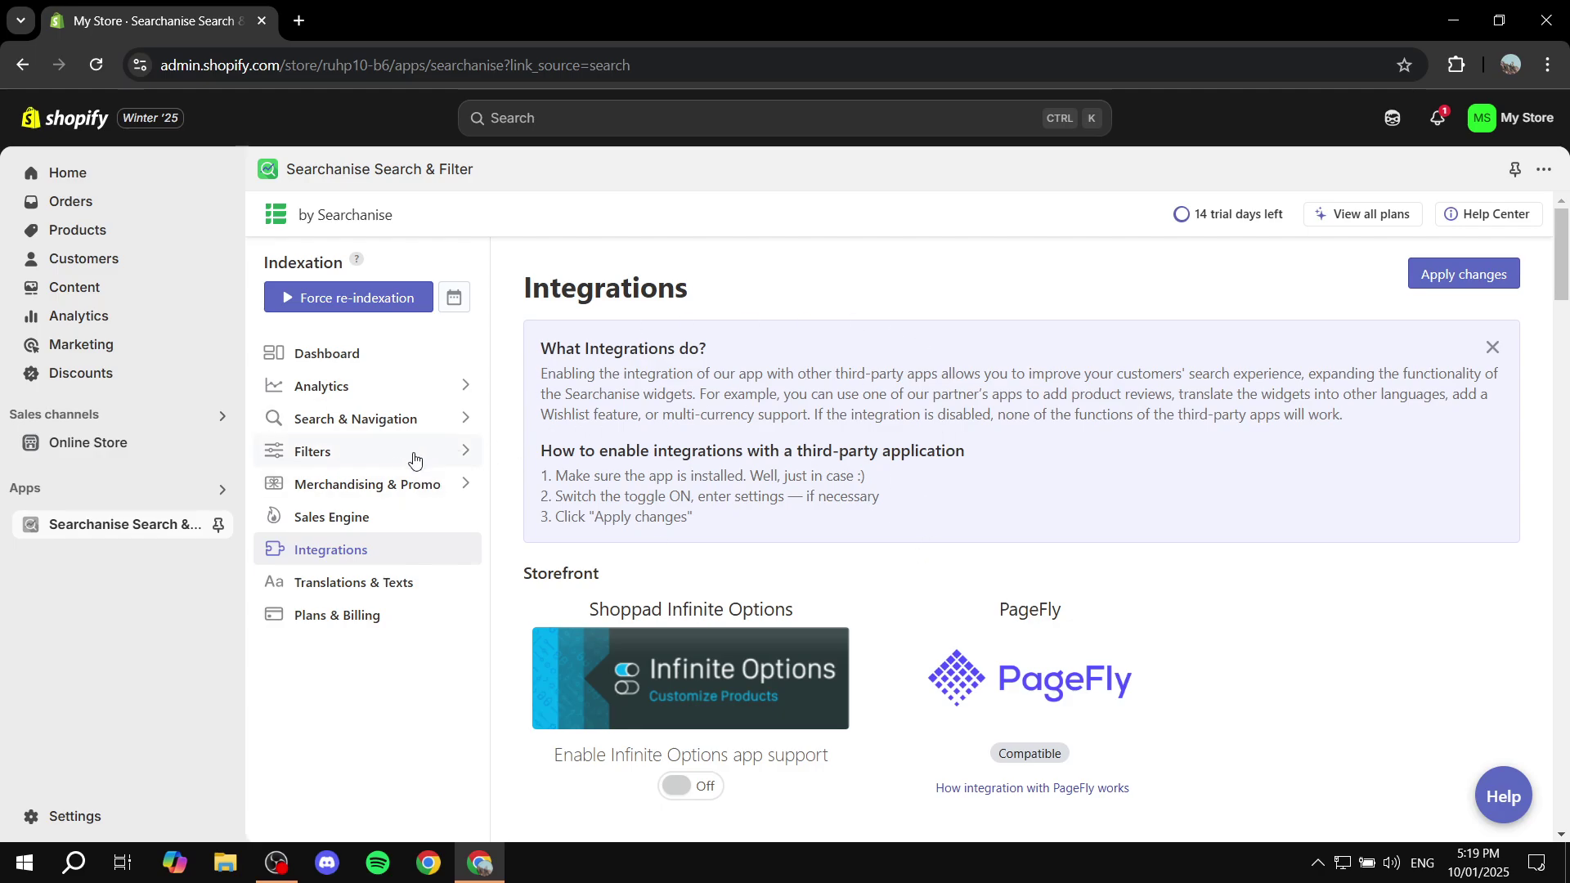
# View the app's Filter list and open the Instant search widget settings under Search & Navigation.
pyautogui.click(294, 466)
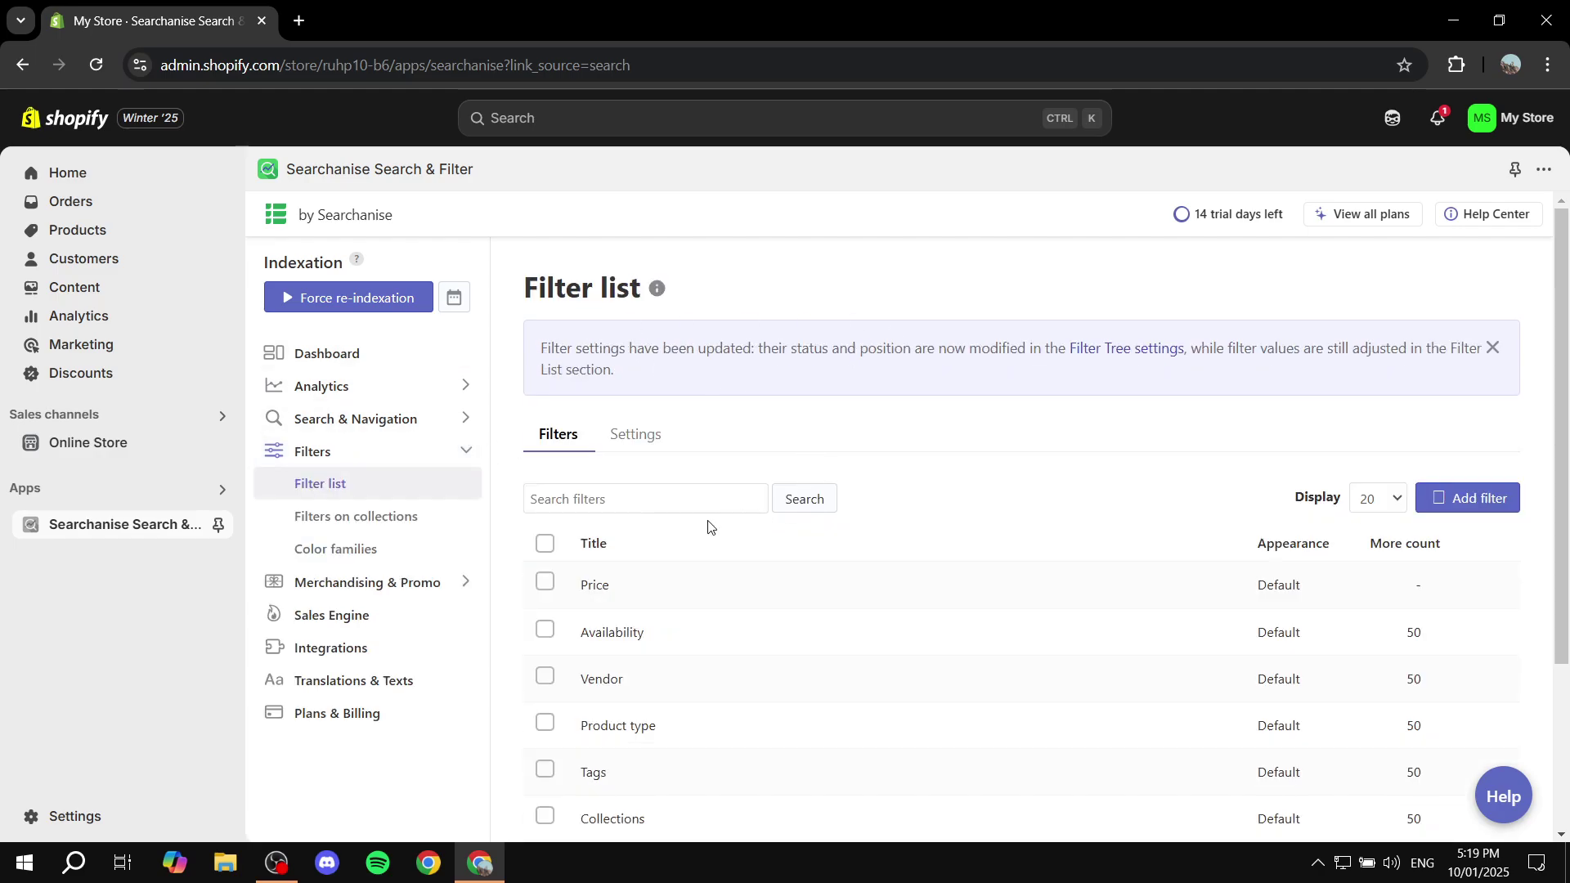
pyautogui.click(330, 417)
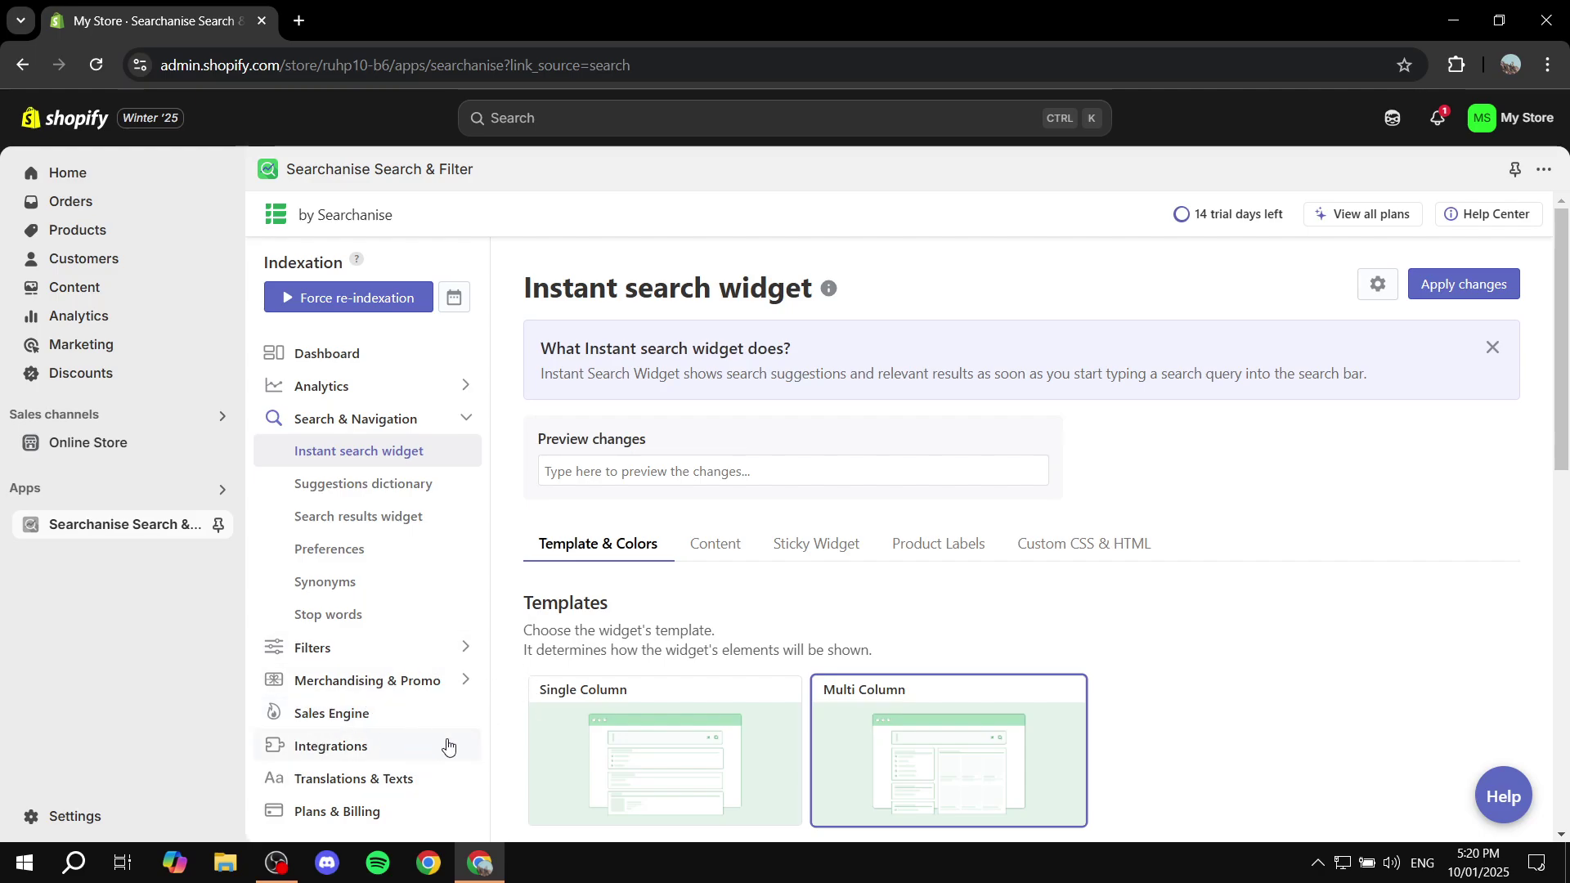
# Open the Analytics overview in Searchanise.
pyautogui.scroll(-3, 405, 636)
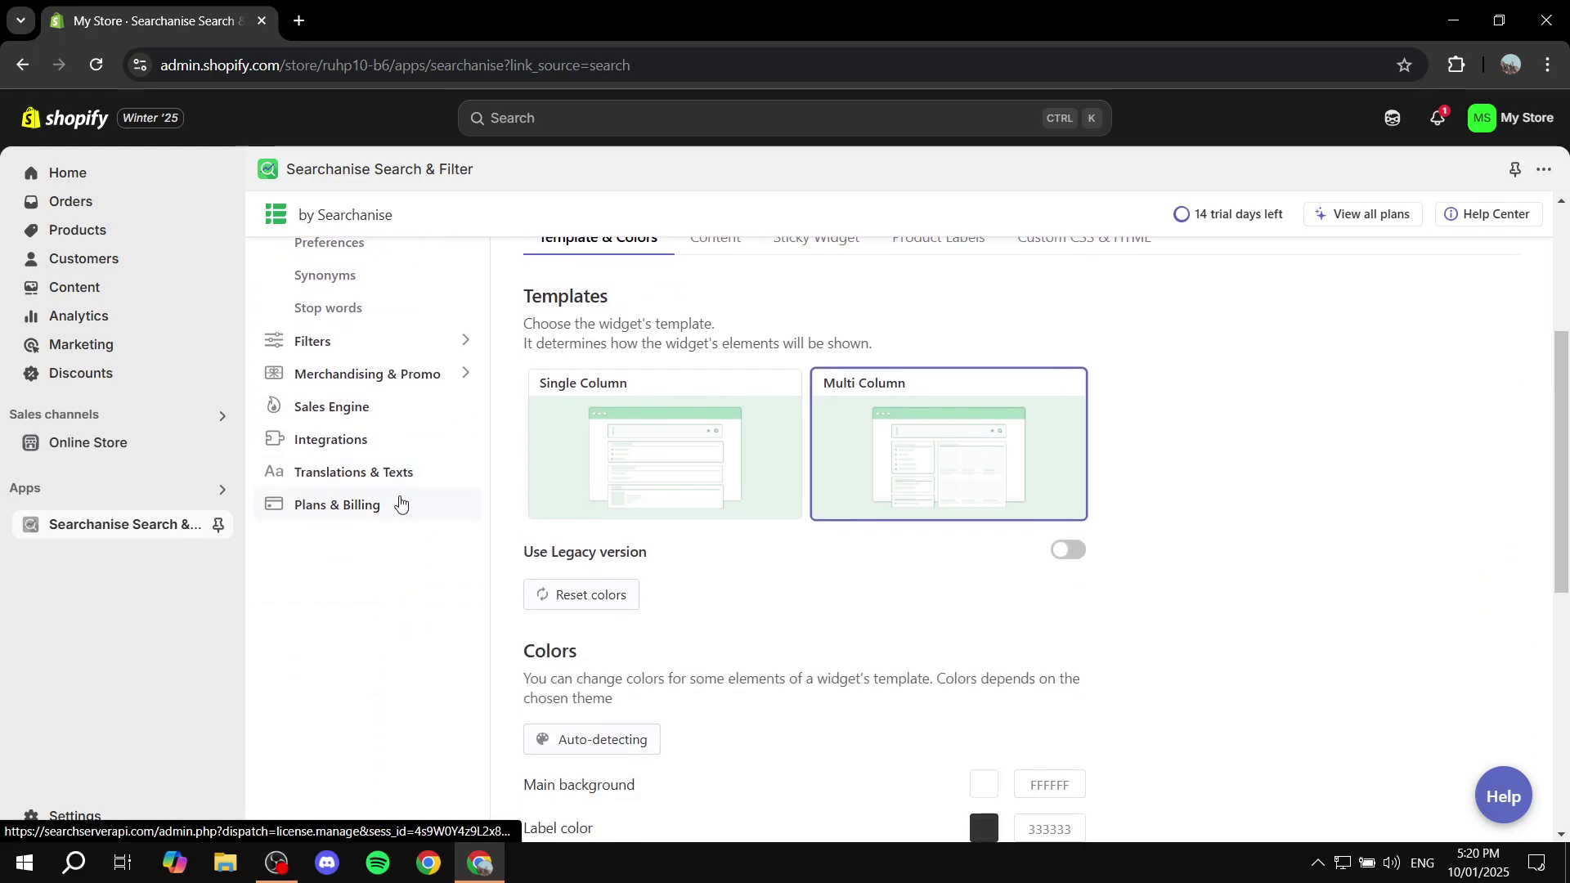
pyautogui.scroll(3, 400, 502)
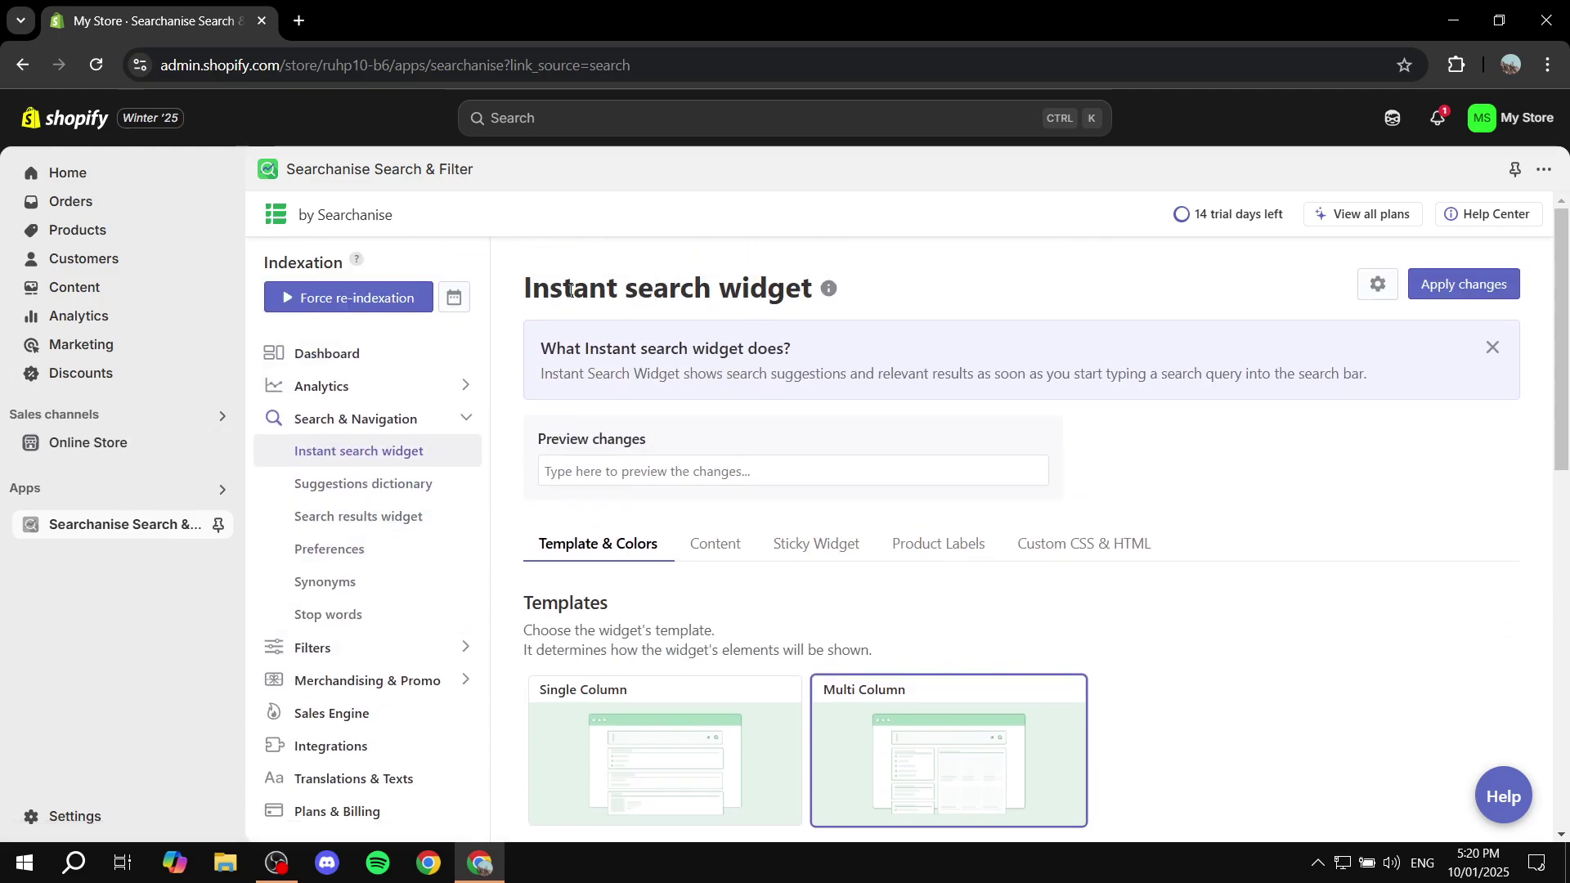
pyautogui.click(362, 389)
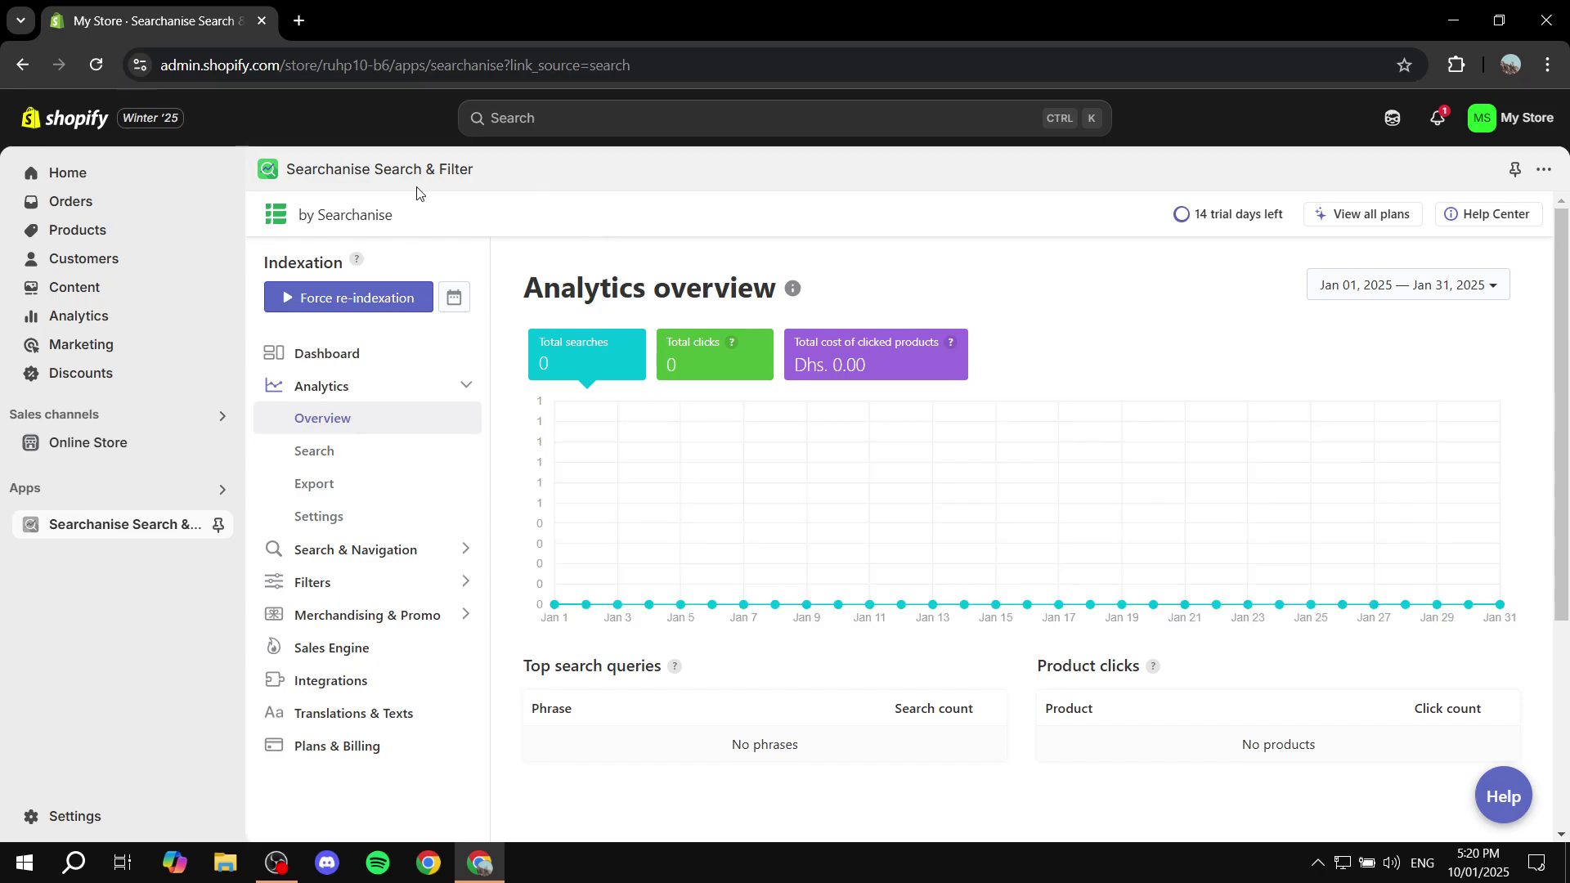
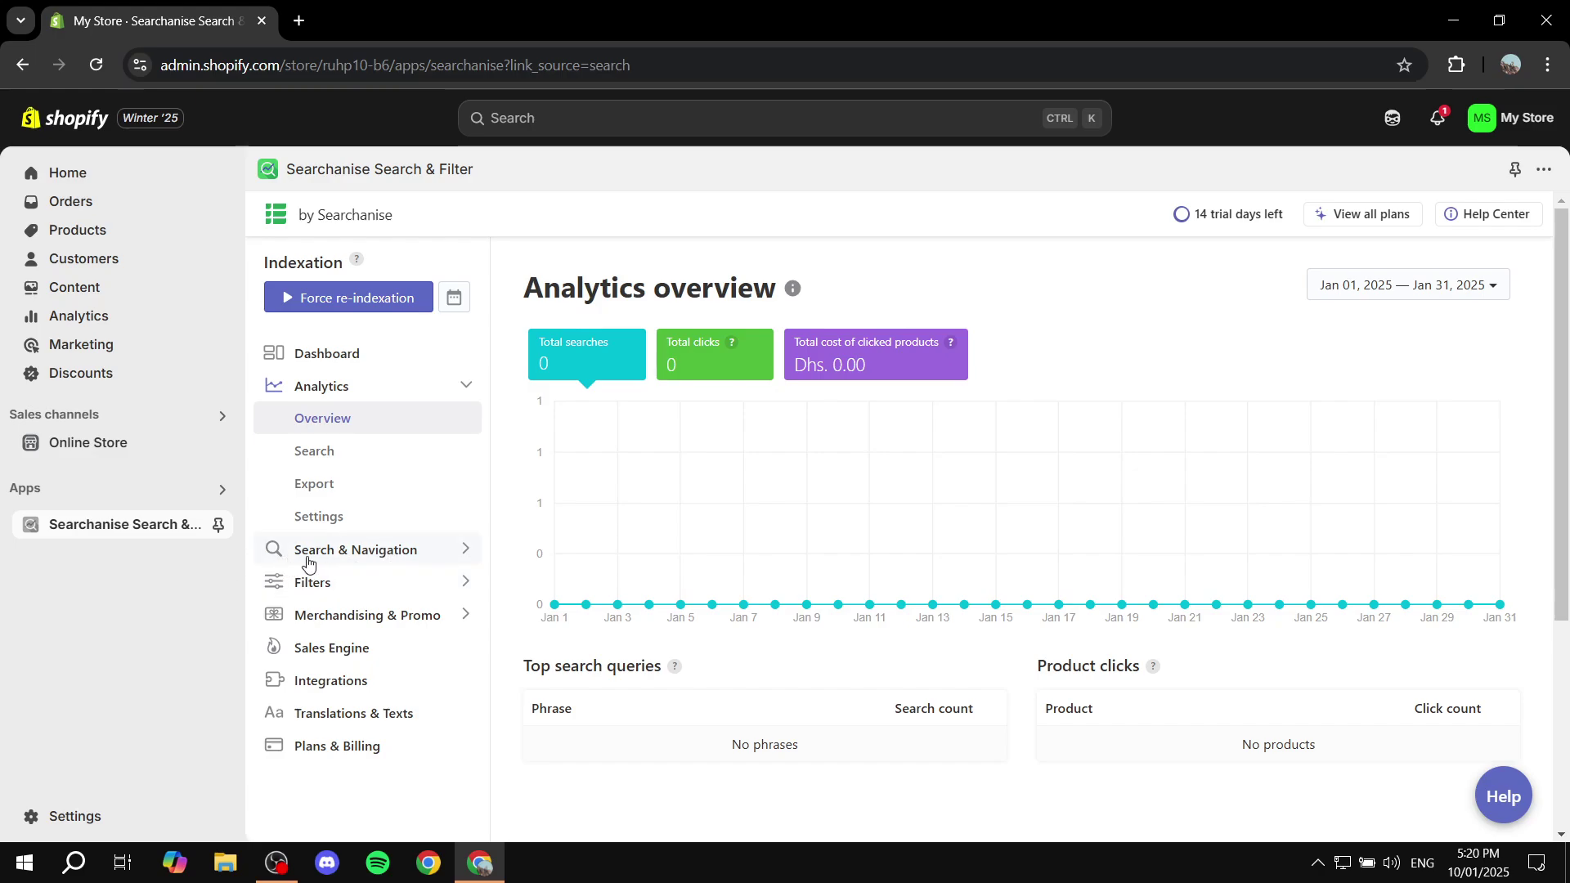
# Return to the Instant search widget settings and select the Single Column template.
pyautogui.click(321, 561)
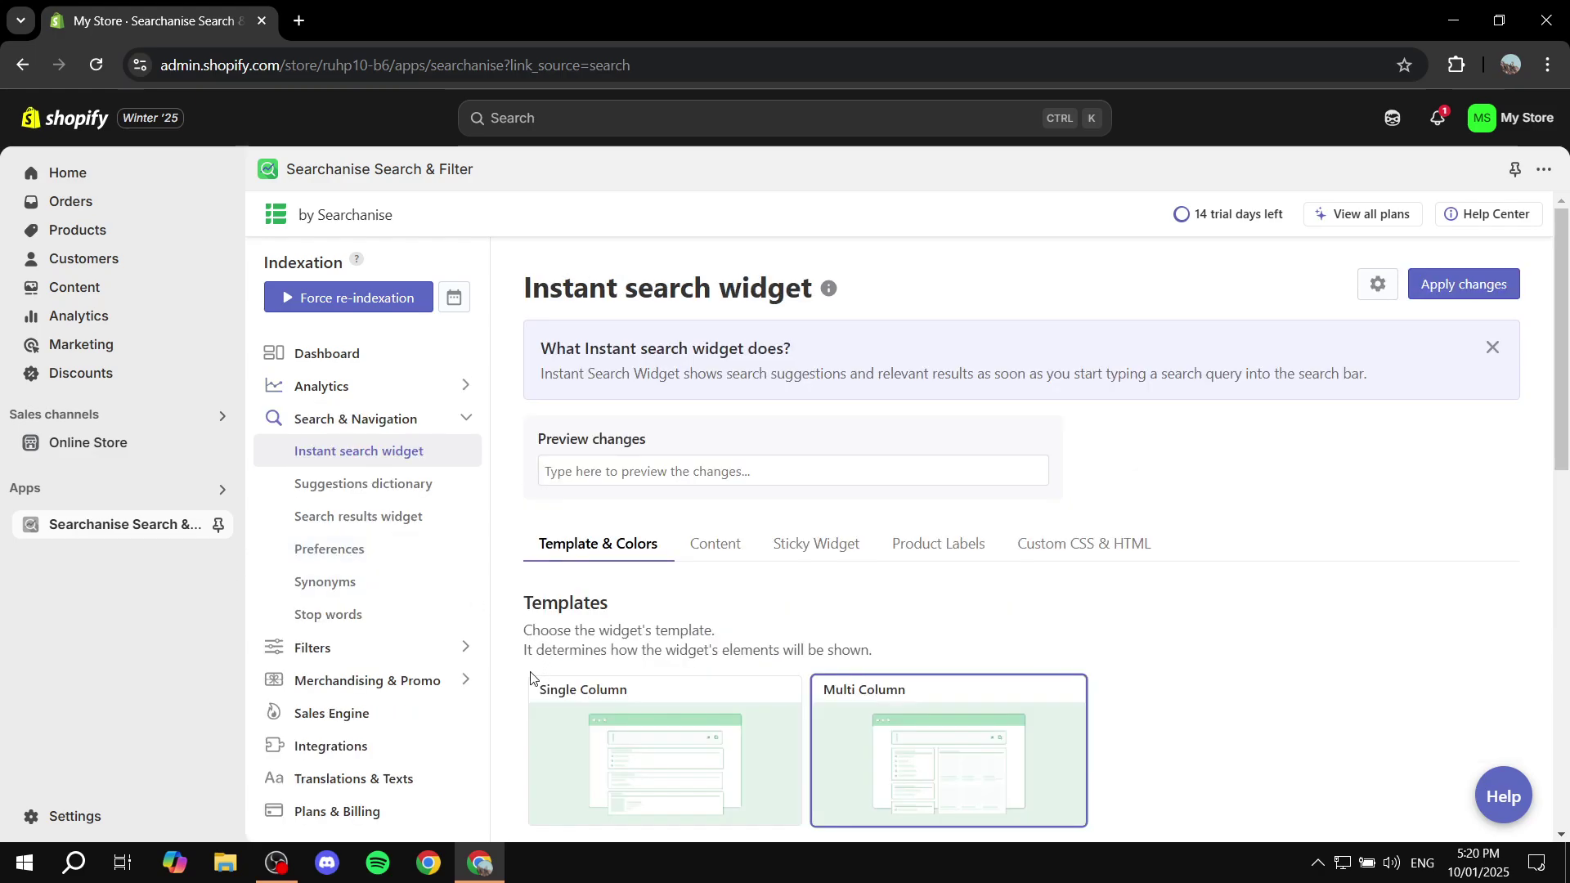
pyautogui.moveTo(513, 294); pyautogui.dragTo(890, 294)
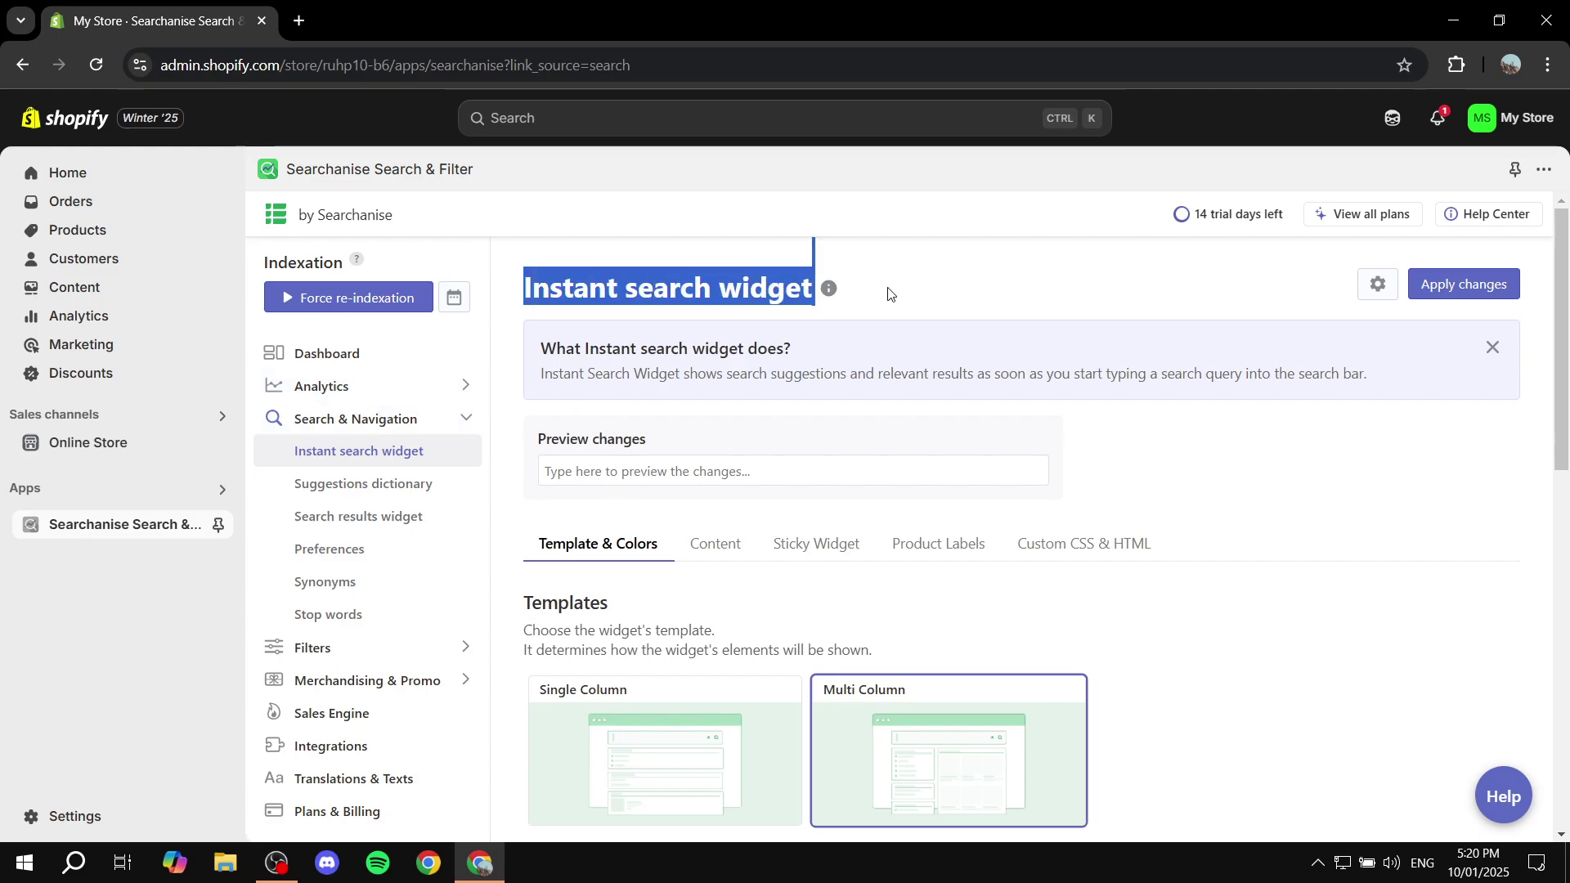
pyautogui.click(890, 291)
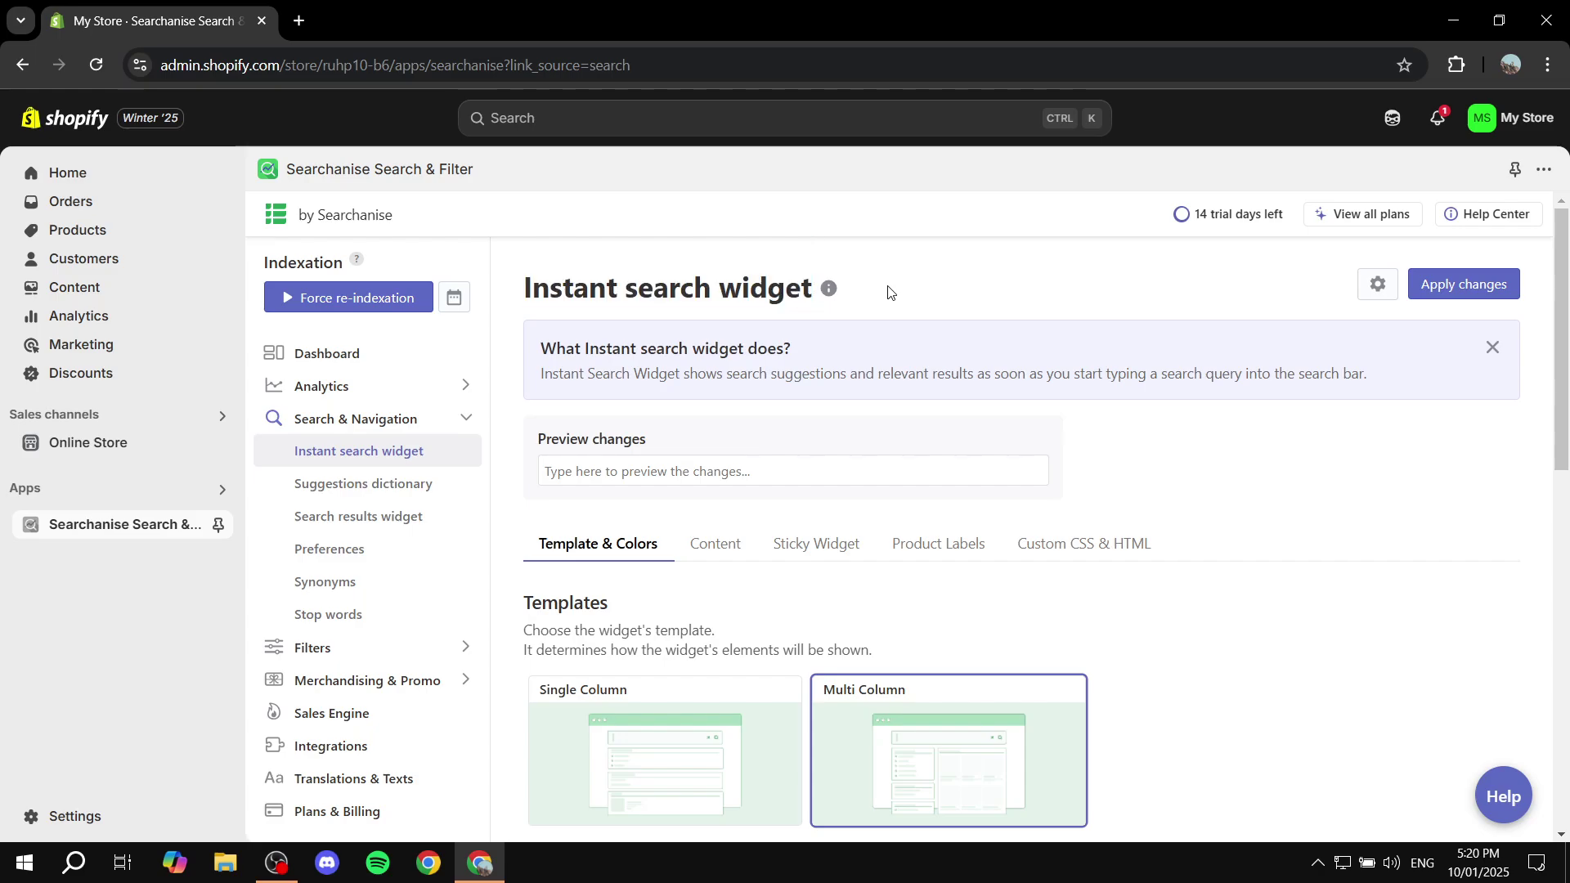
pyautogui.scroll(-3, 890, 292)
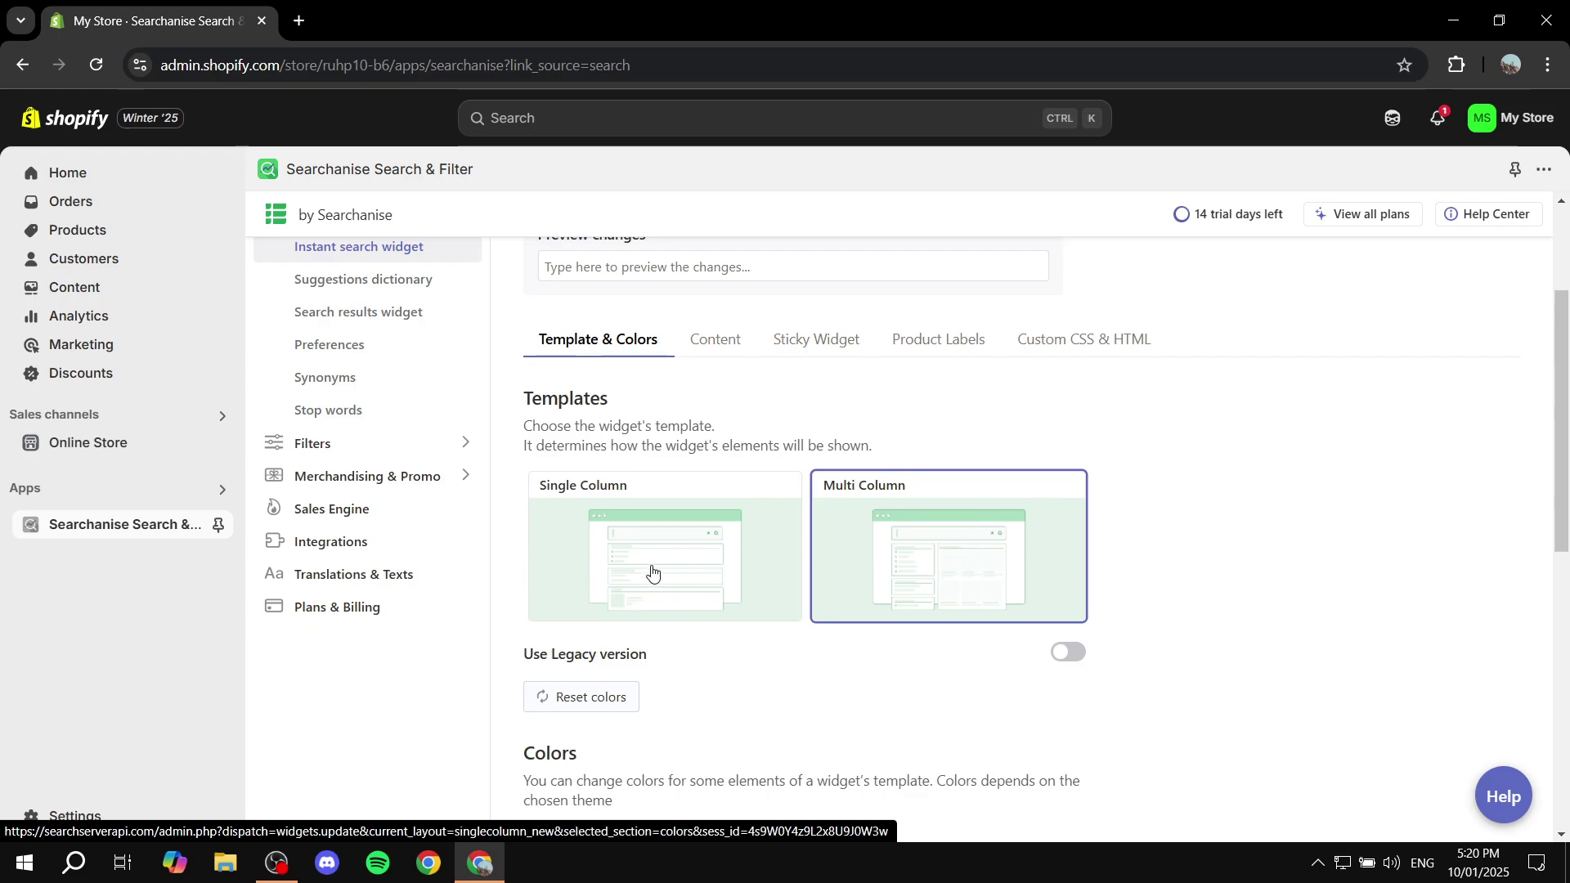
pyautogui.click(636, 507)
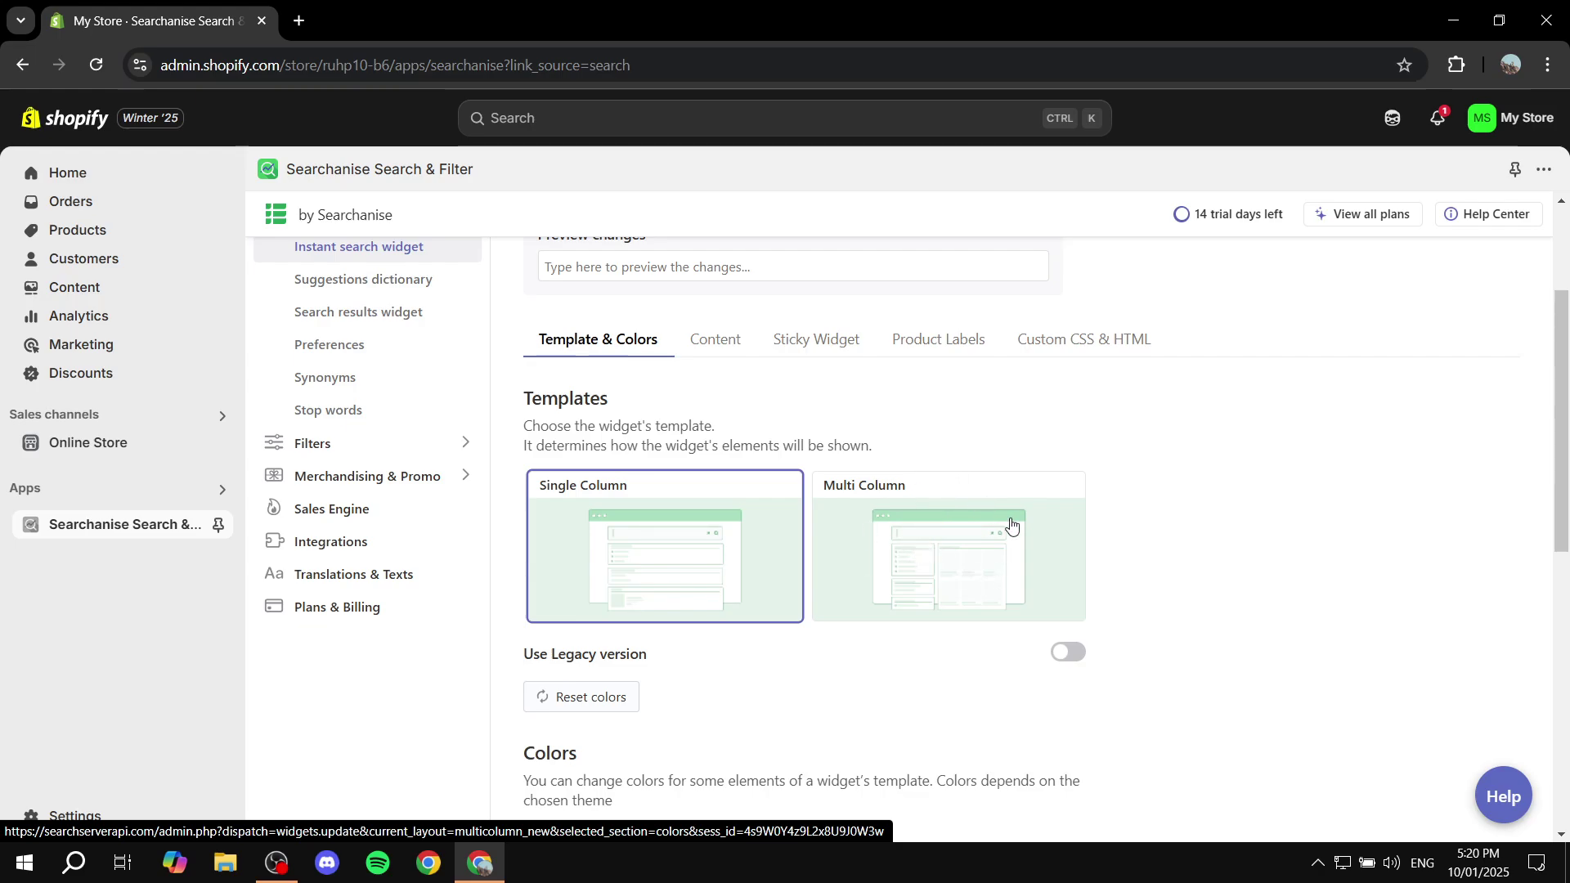
# Look through the widget's color settings, from Main background down to Hover background.
pyautogui.scroll(-1, 979, 533)
pyautogui.scroll(-5, 949, 507)
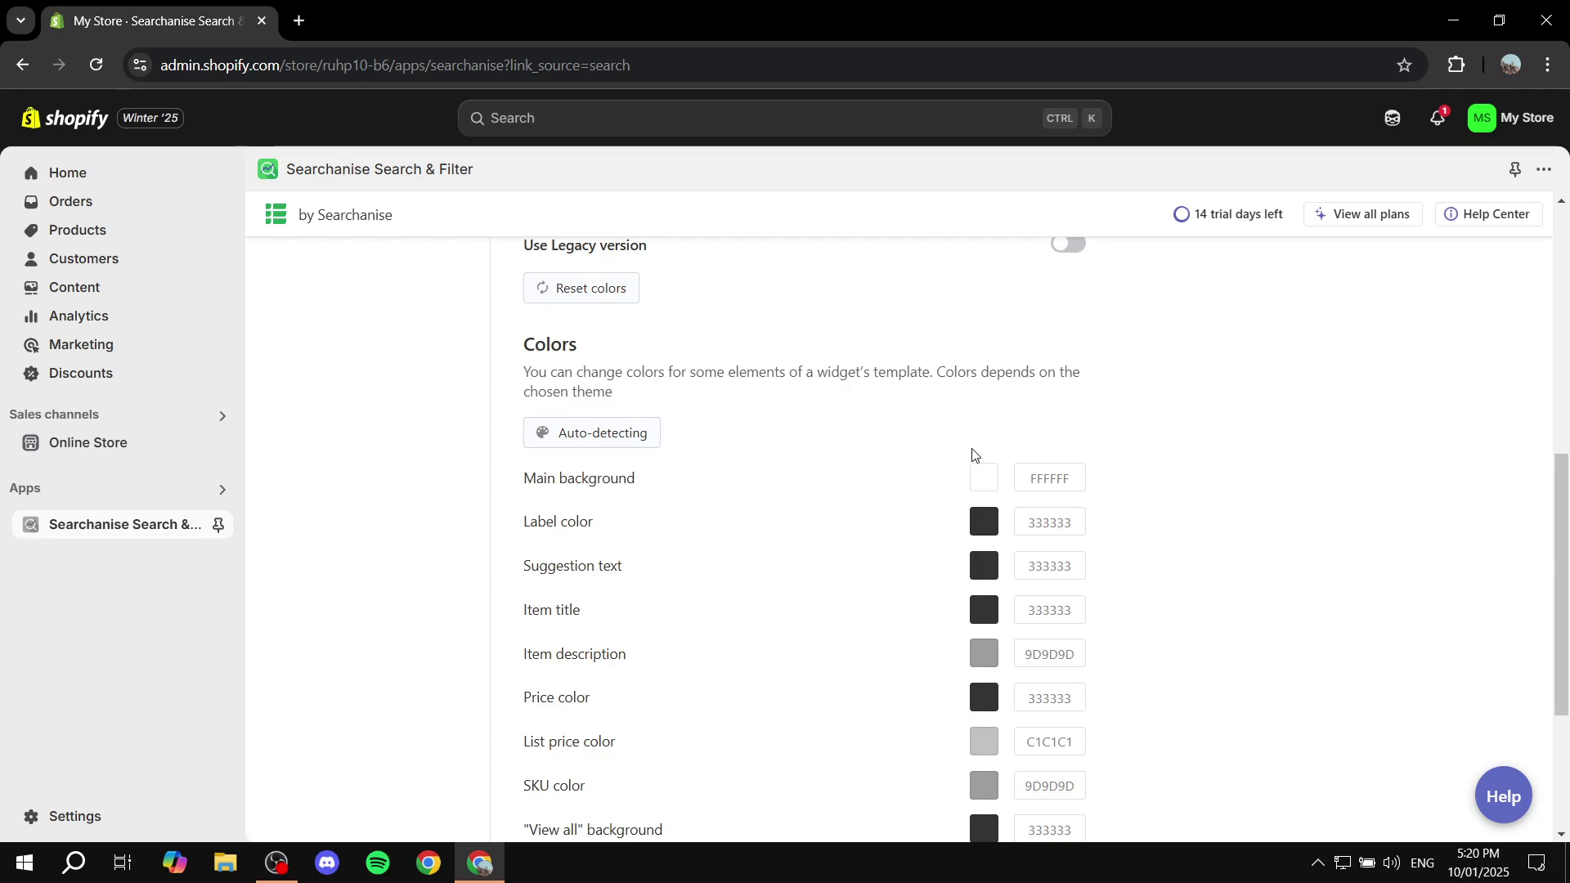
pyautogui.scroll(1, 973, 454)
pyautogui.moveTo(512, 452); pyautogui.dragTo(638, 441)
pyautogui.click(639, 442)
pyautogui.scroll(-2, 638, 444)
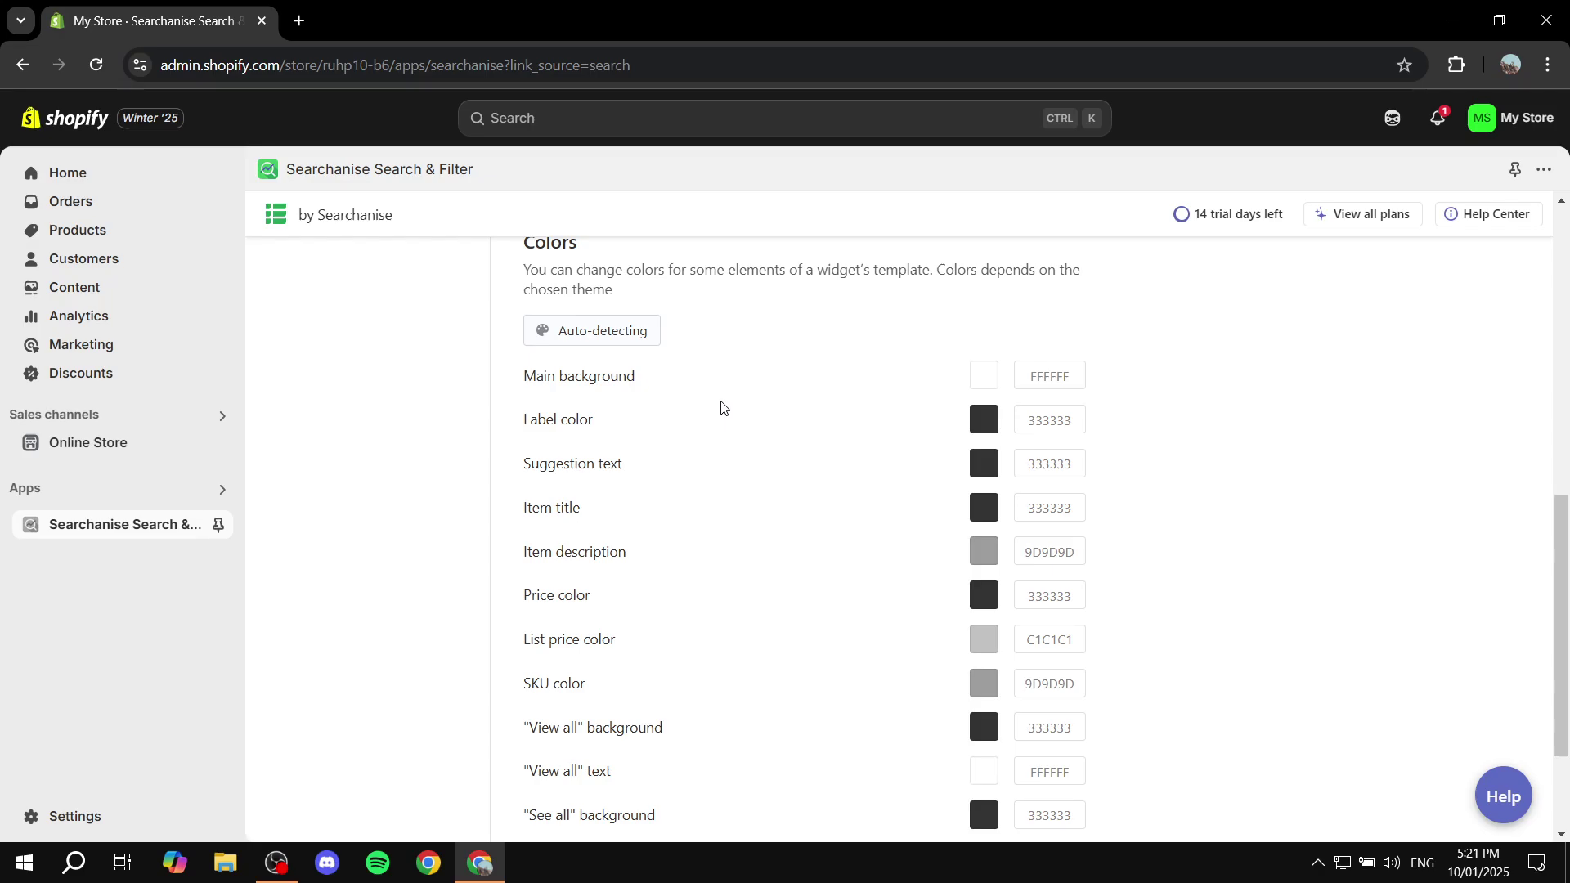
pyautogui.scroll(-2, 843, 379)
pyautogui.scroll(3, 908, 363)
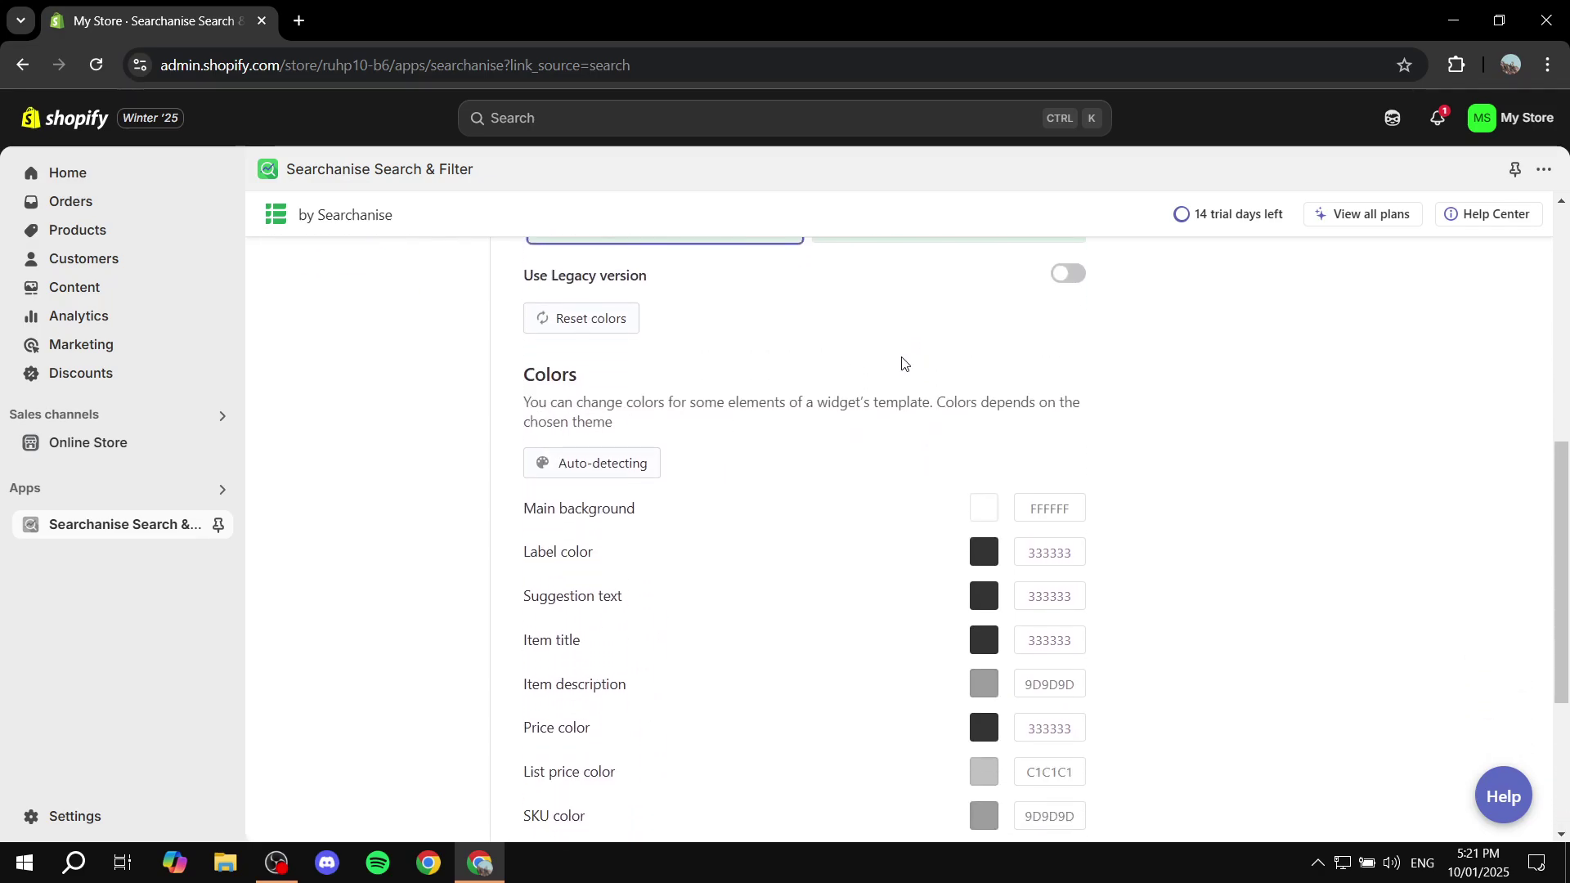
pyautogui.scroll(-3, 983, 564)
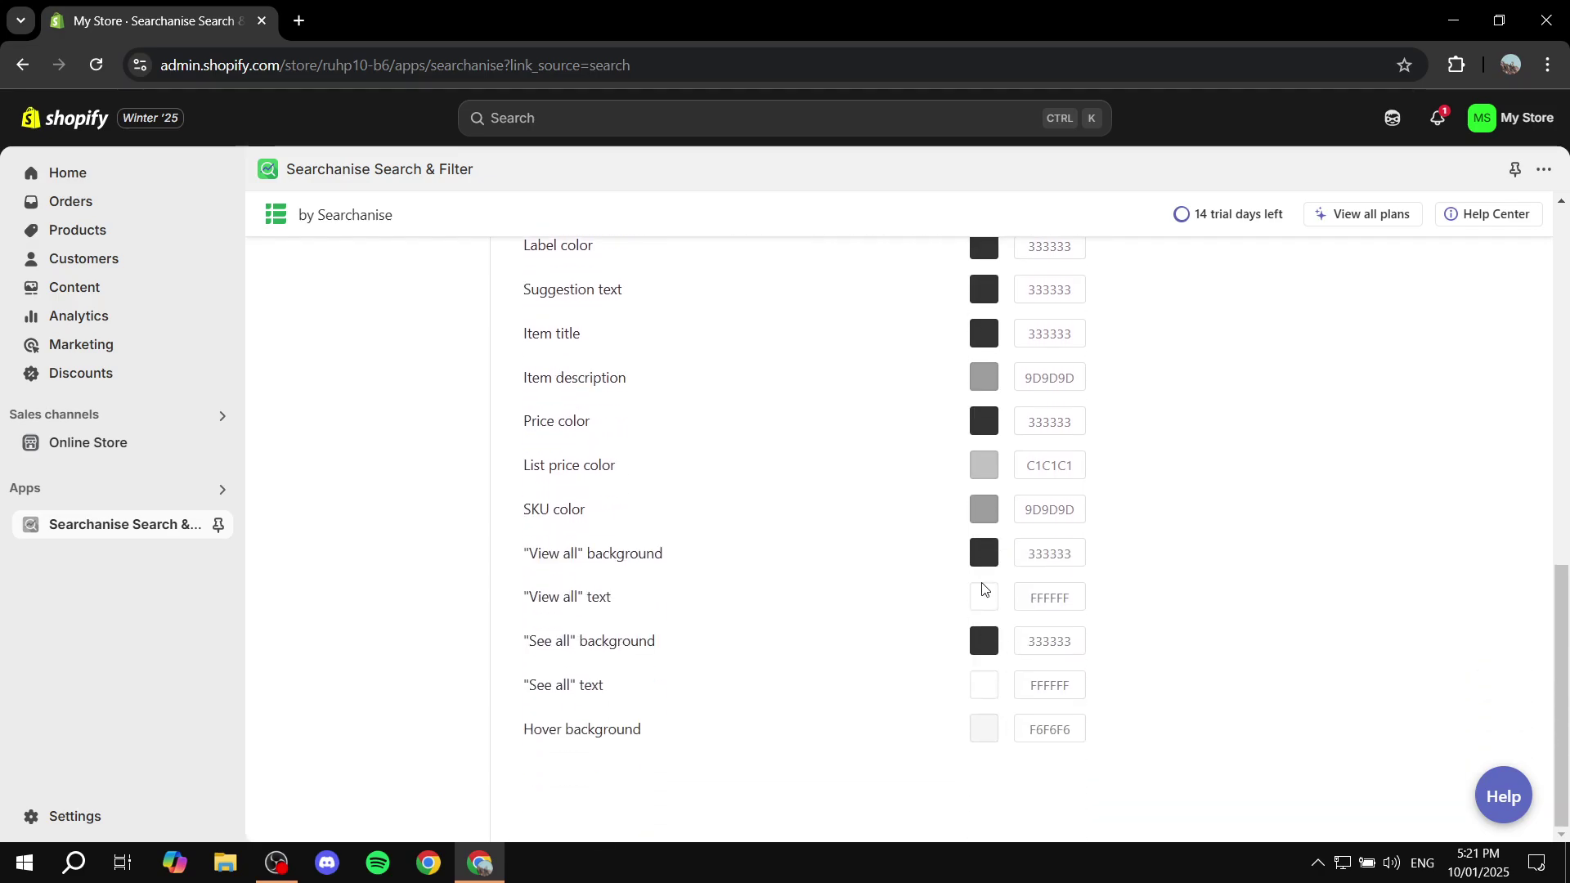
pyautogui.scroll(8, 972, 598)
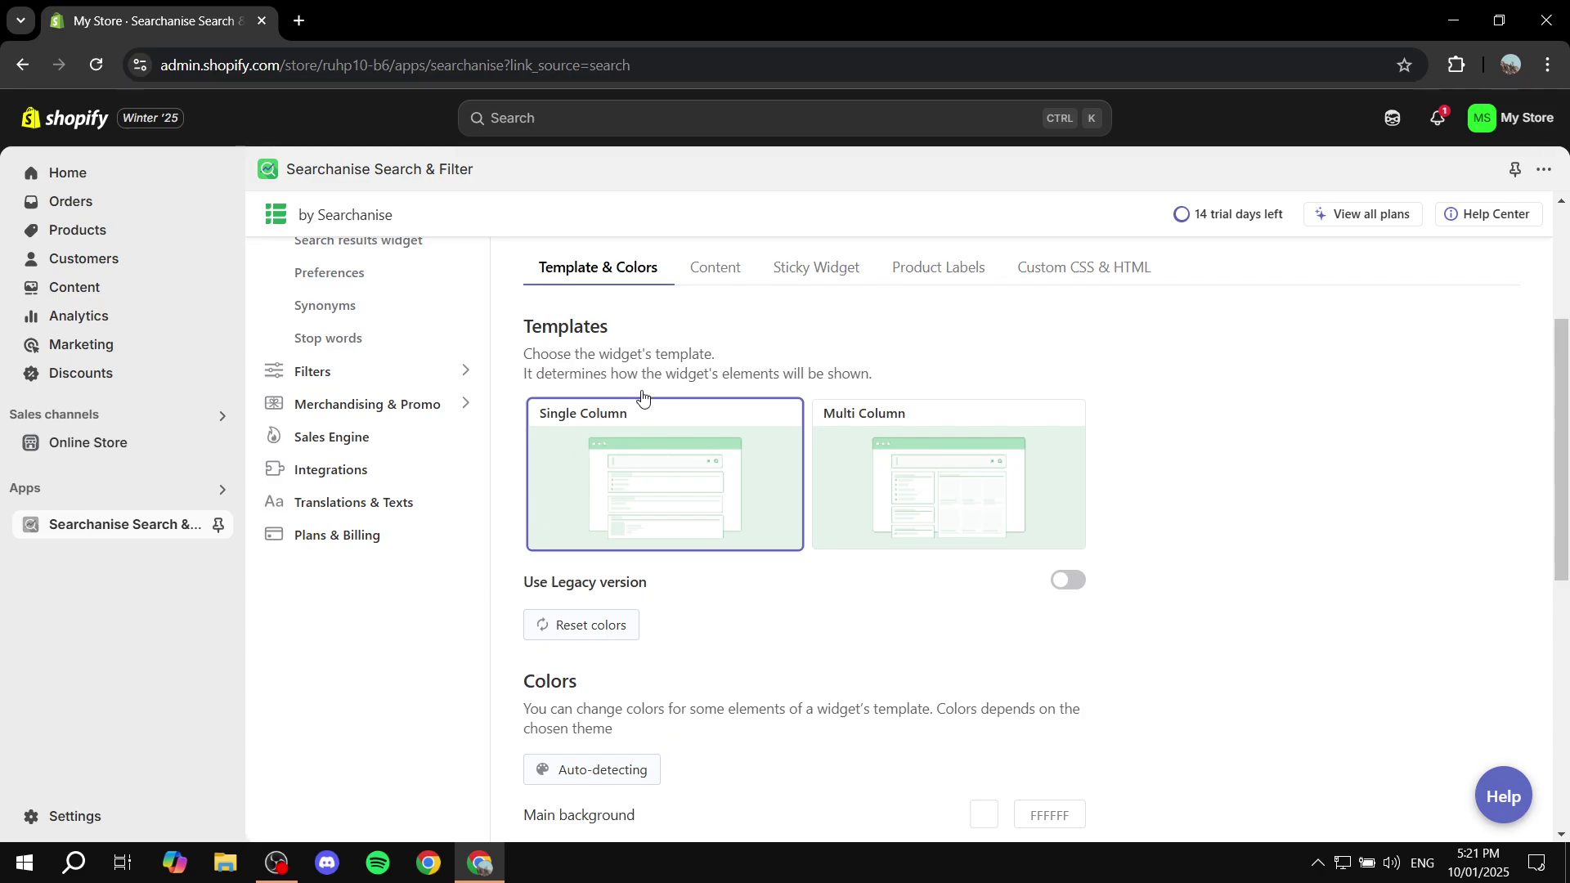
# Open the instant search widget's Content settings, review the Products options and turn off Show SKU.
pyautogui.click(715, 276)
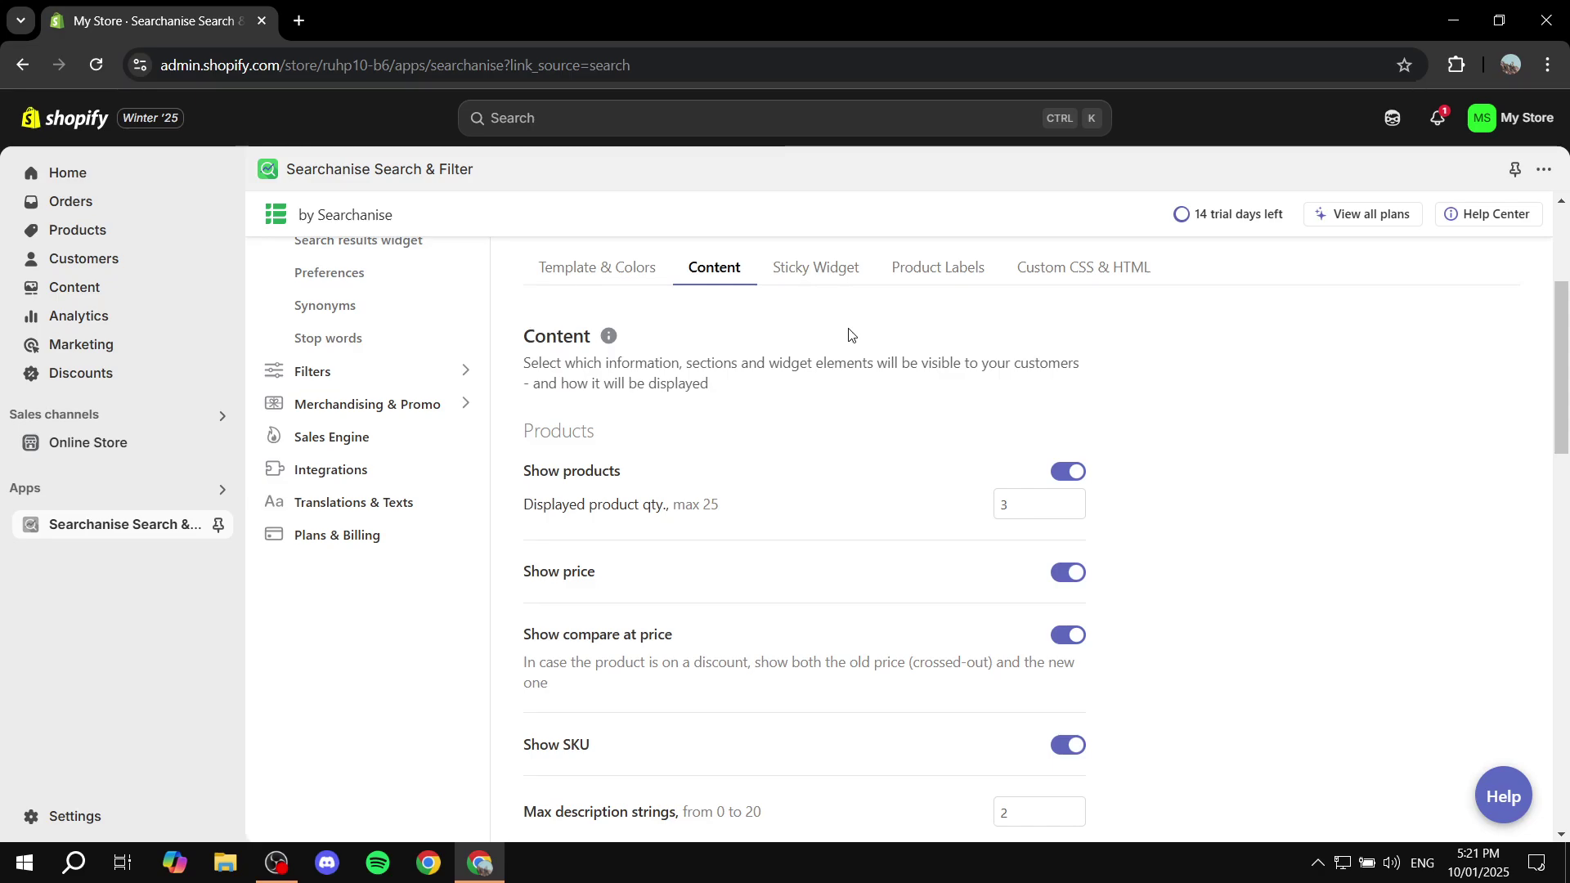
pyautogui.scroll(1, 849, 333)
pyautogui.scroll(-2, 827, 487)
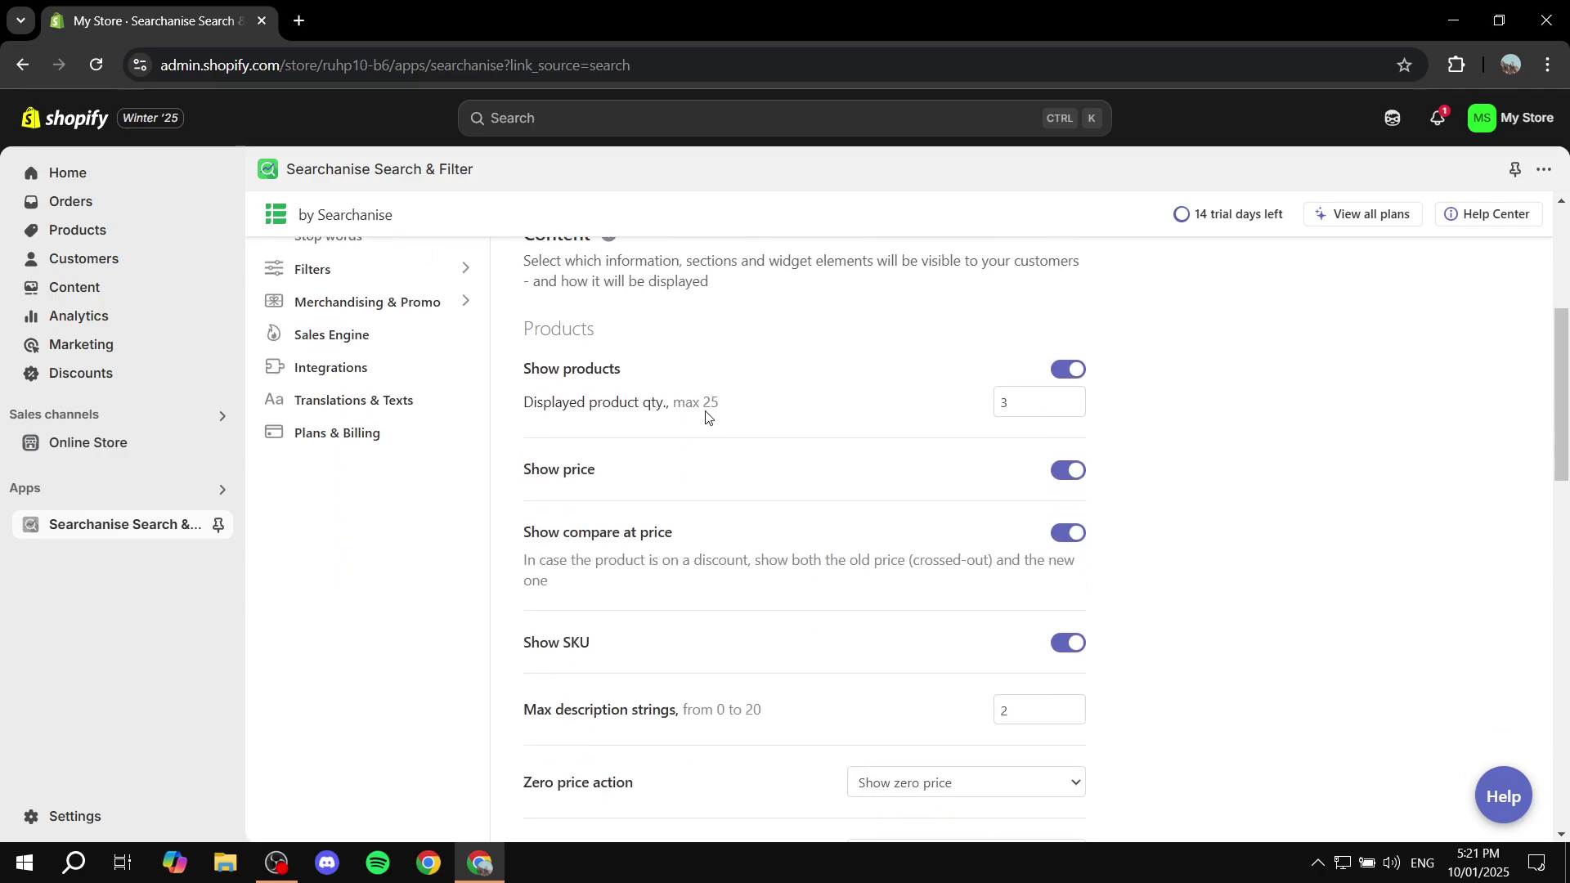
pyautogui.scroll(-1, 720, 408)
pyautogui.scroll(2, 756, 368)
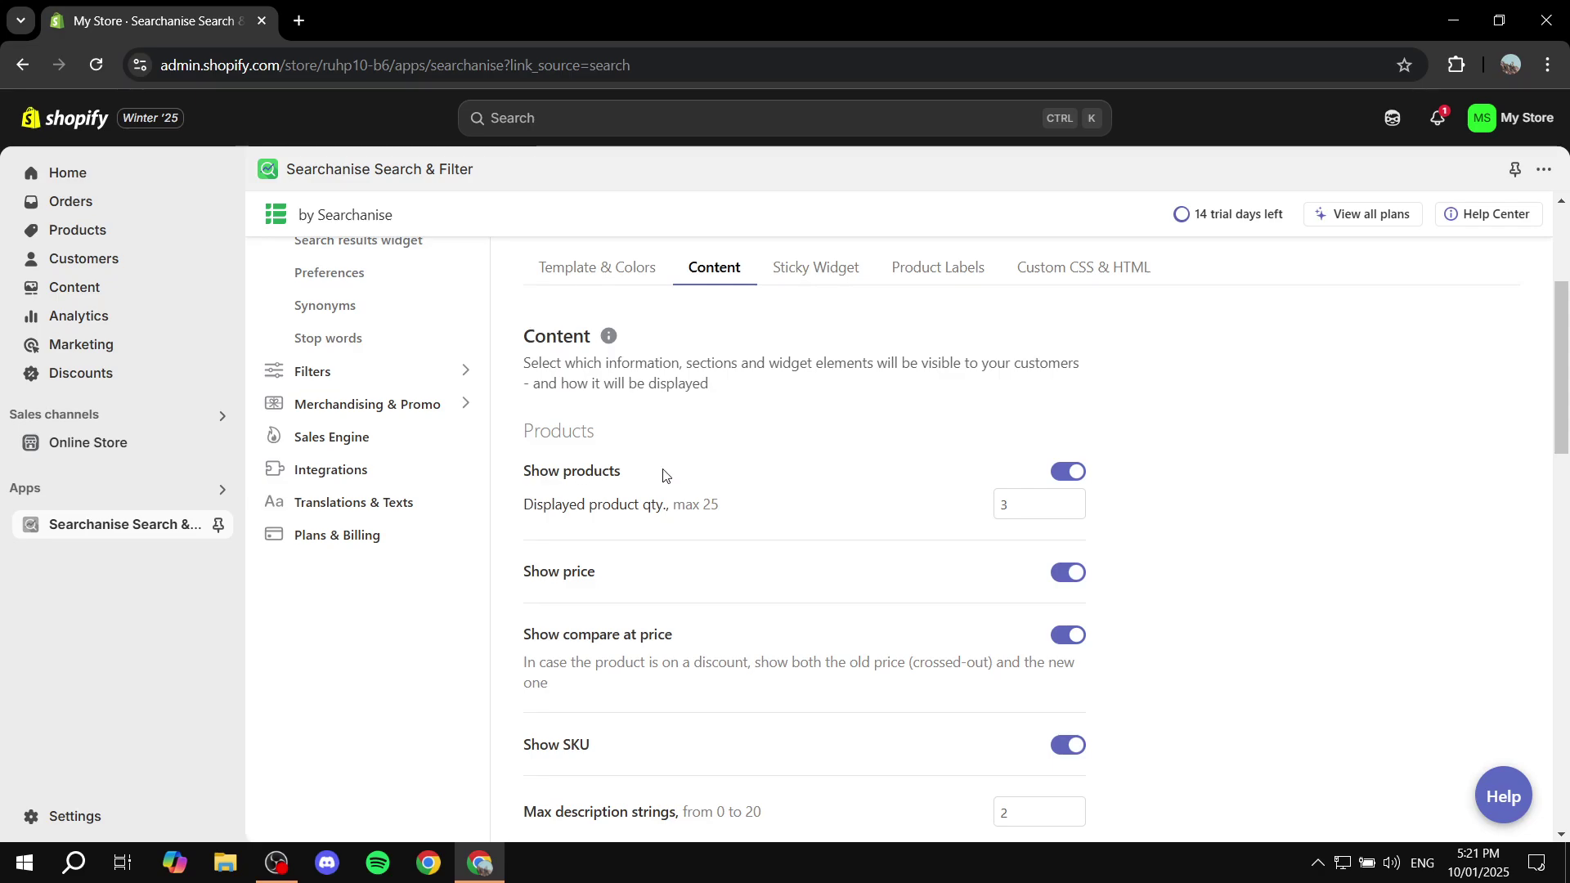
pyautogui.moveTo(518, 569); pyautogui.dragTo(693, 570)
pyautogui.click(696, 571)
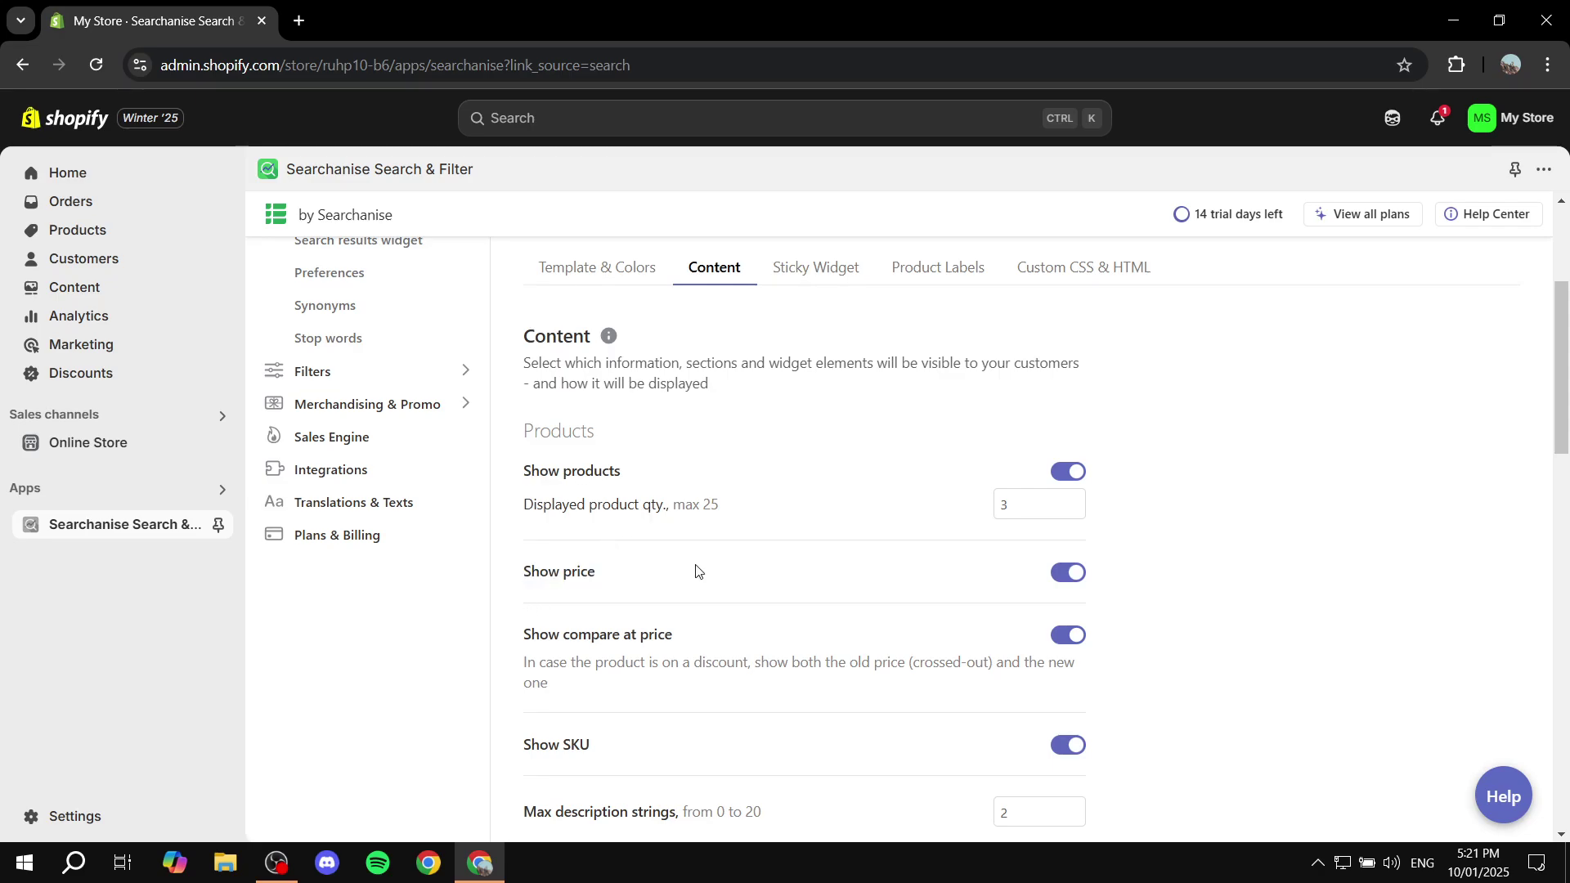
pyautogui.scroll(-1, 696, 570)
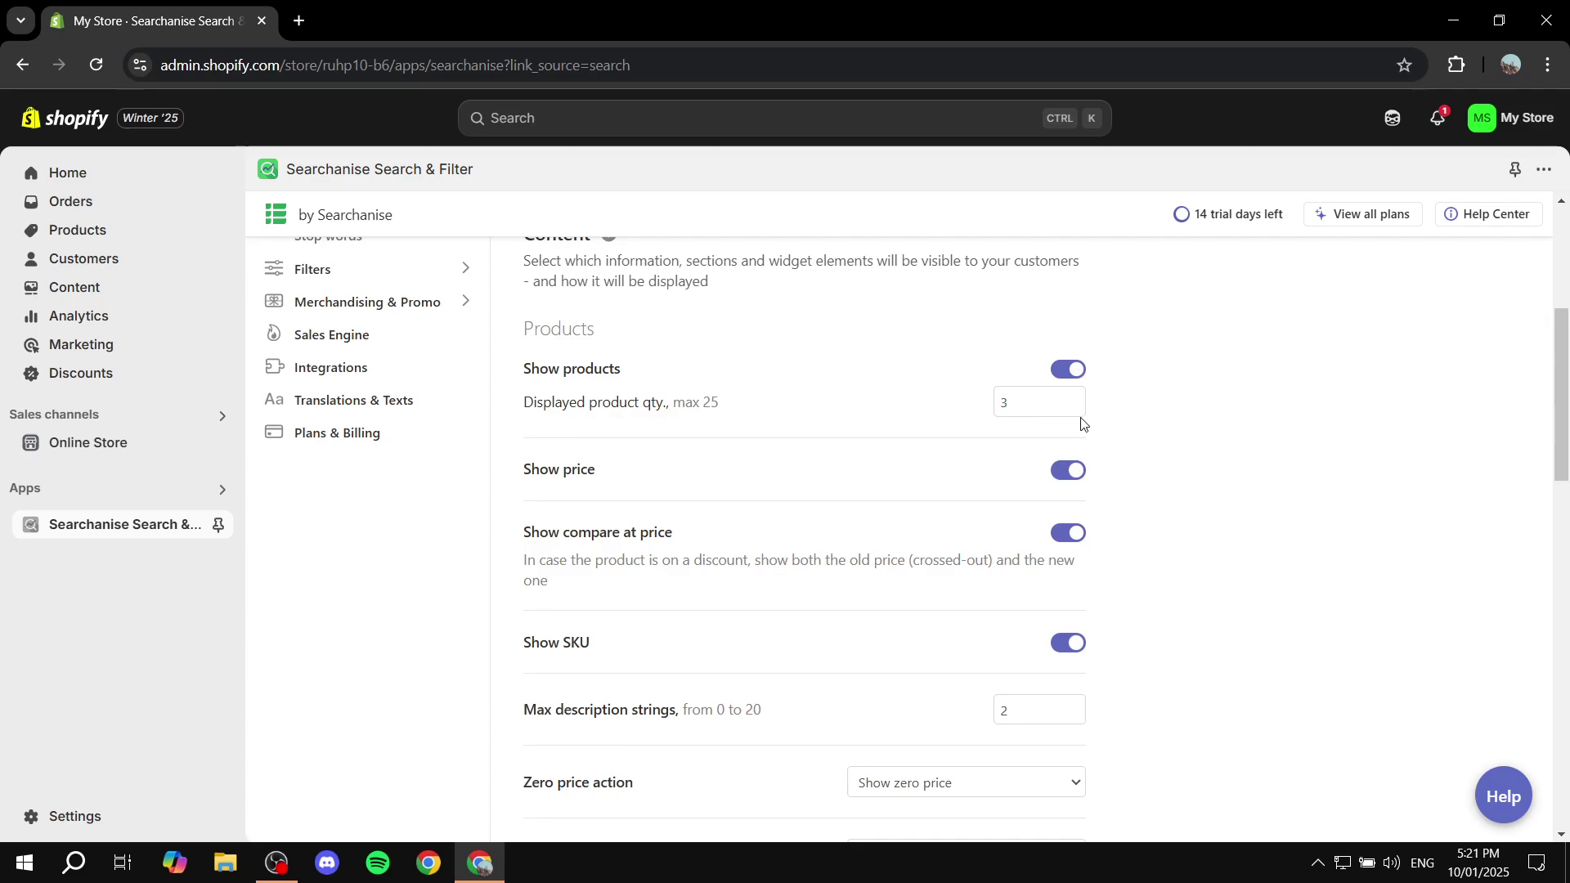
pyautogui.scroll(-1, 1081, 423)
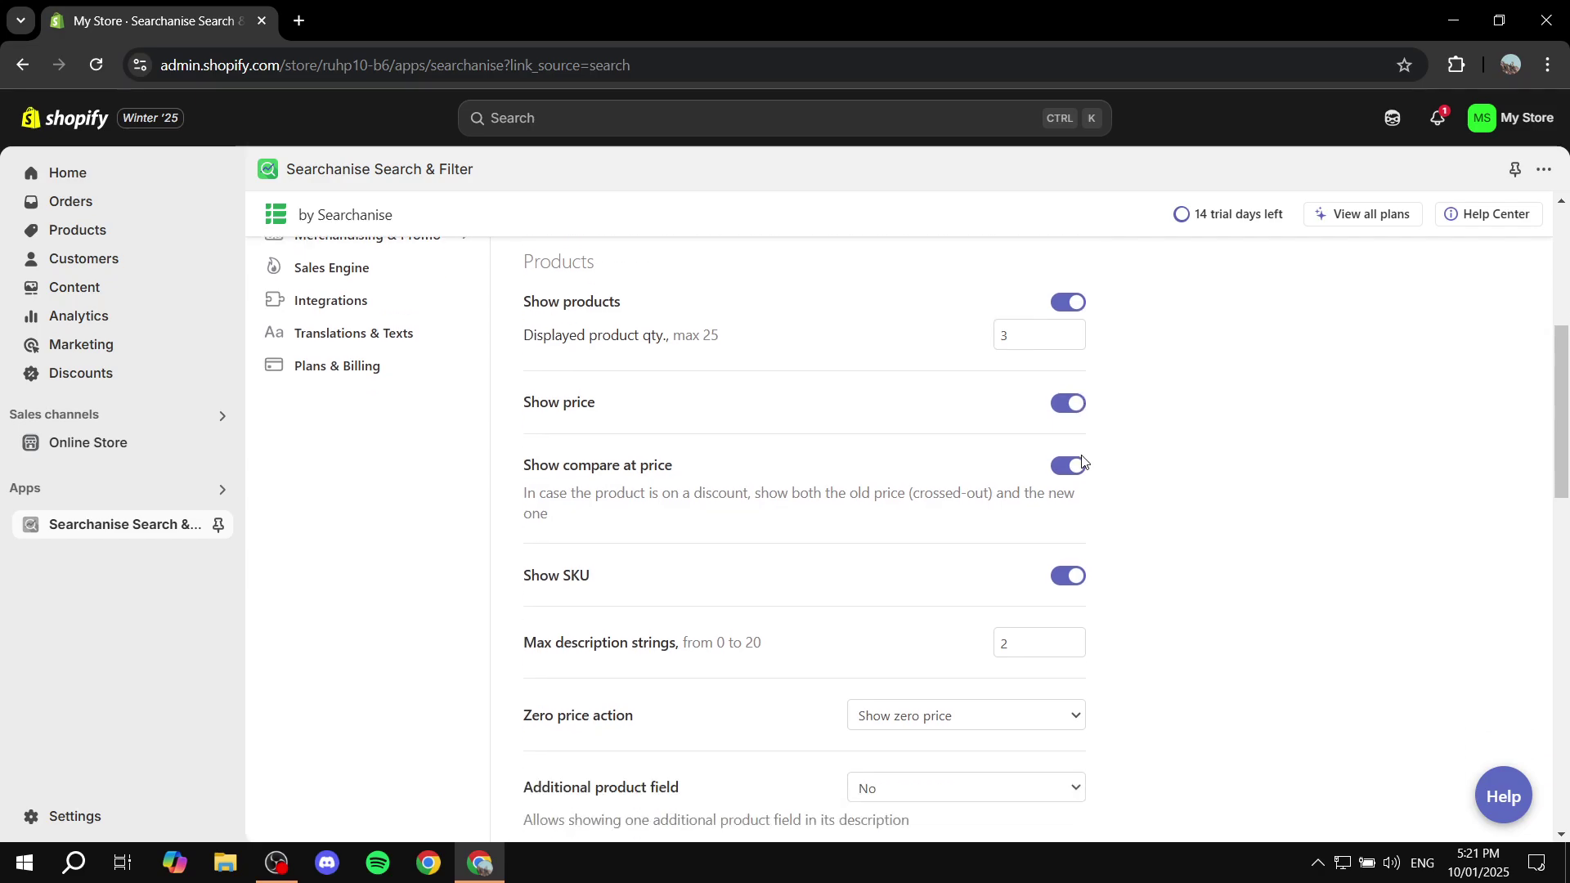
pyautogui.click(1063, 543)
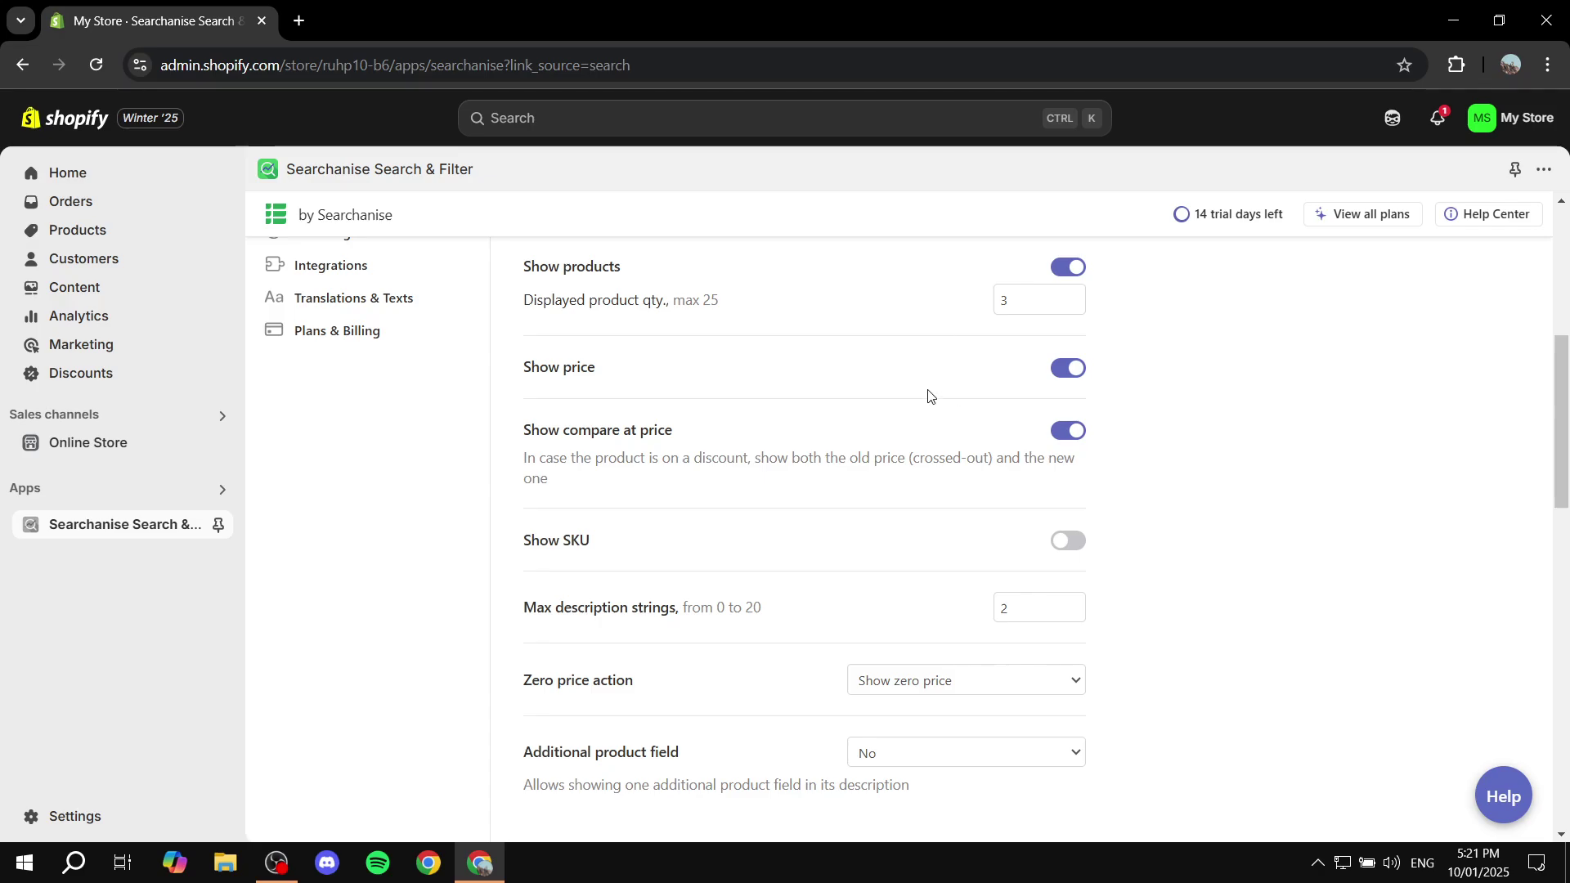
# Review the remaining product options, from Max description strings down to the Search Suggestions section.
pyautogui.scroll(-1, 824, 507)
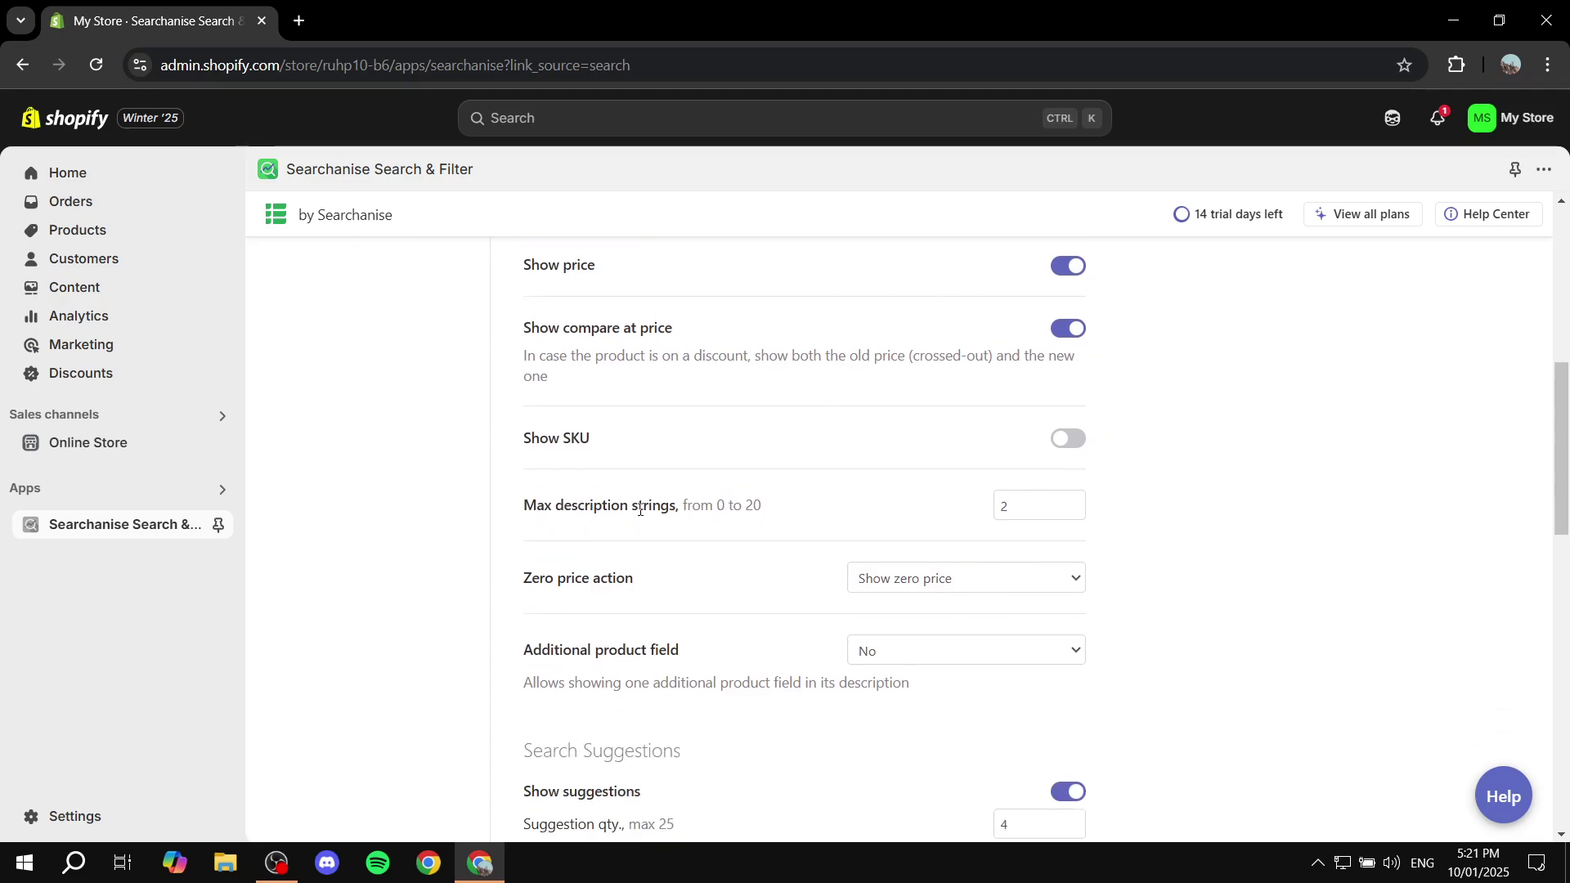
pyautogui.moveTo(515, 515); pyautogui.dragTo(765, 511)
pyautogui.click(1155, 518)
pyautogui.scroll(-1, 1131, 527)
pyautogui.scroll(-2, 1130, 529)
pyautogui.scroll(-1, 1063, 526)
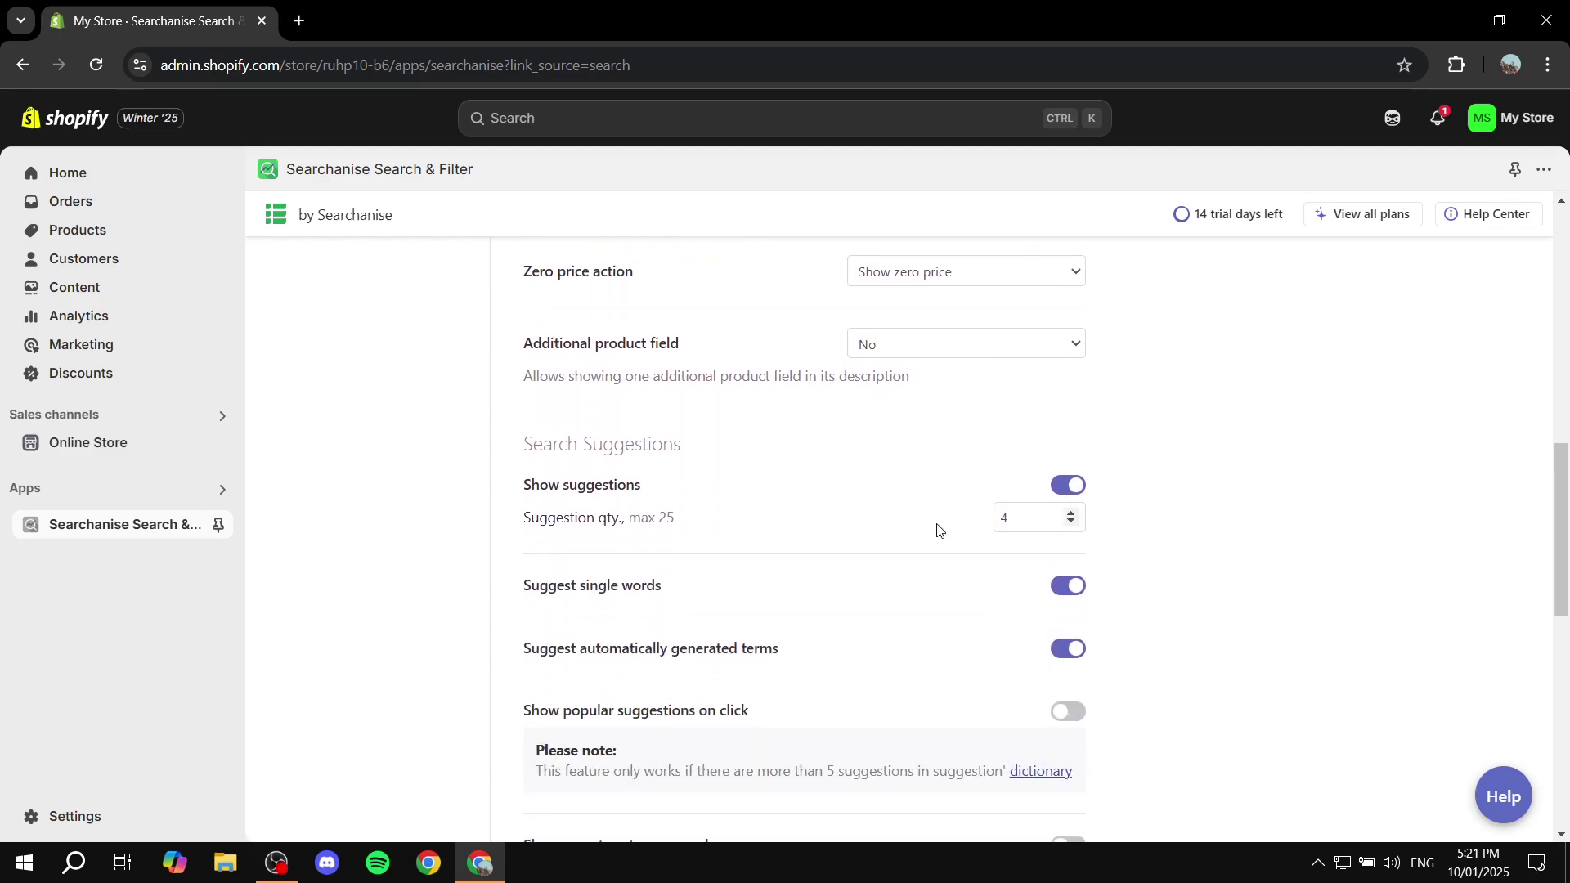
pyautogui.scroll(-2, 677, 481)
pyautogui.scroll(1, 609, 360)
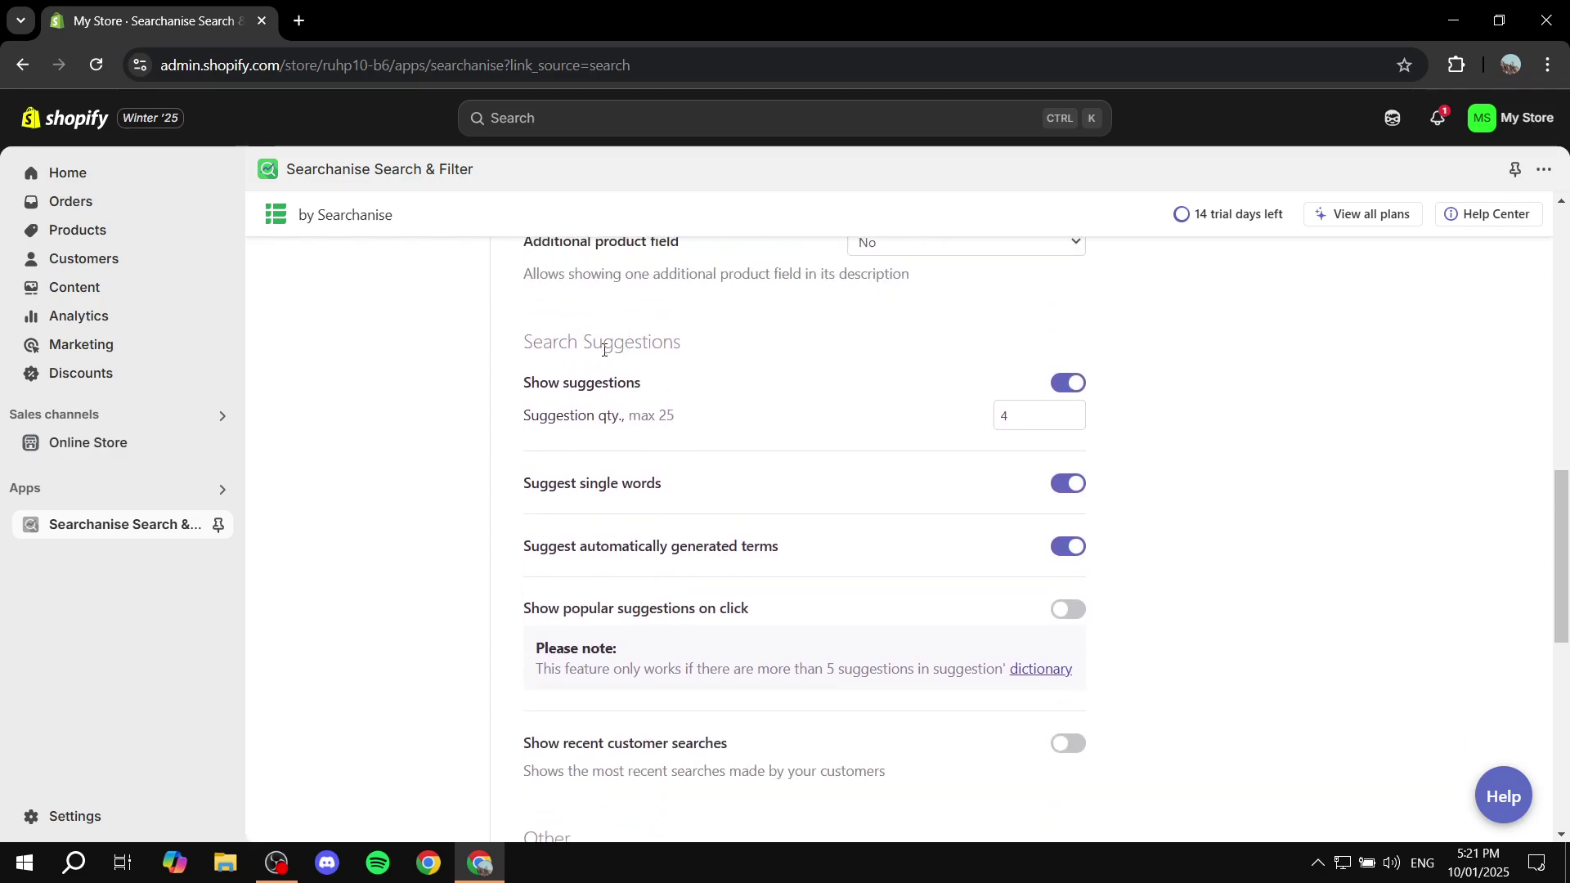
# In the Search Suggestions section, set the suggestion quantity to 7 and turn off Suggest single words.
pyautogui.moveTo(532, 346); pyautogui.dragTo(729, 352)
pyautogui.click(732, 353)
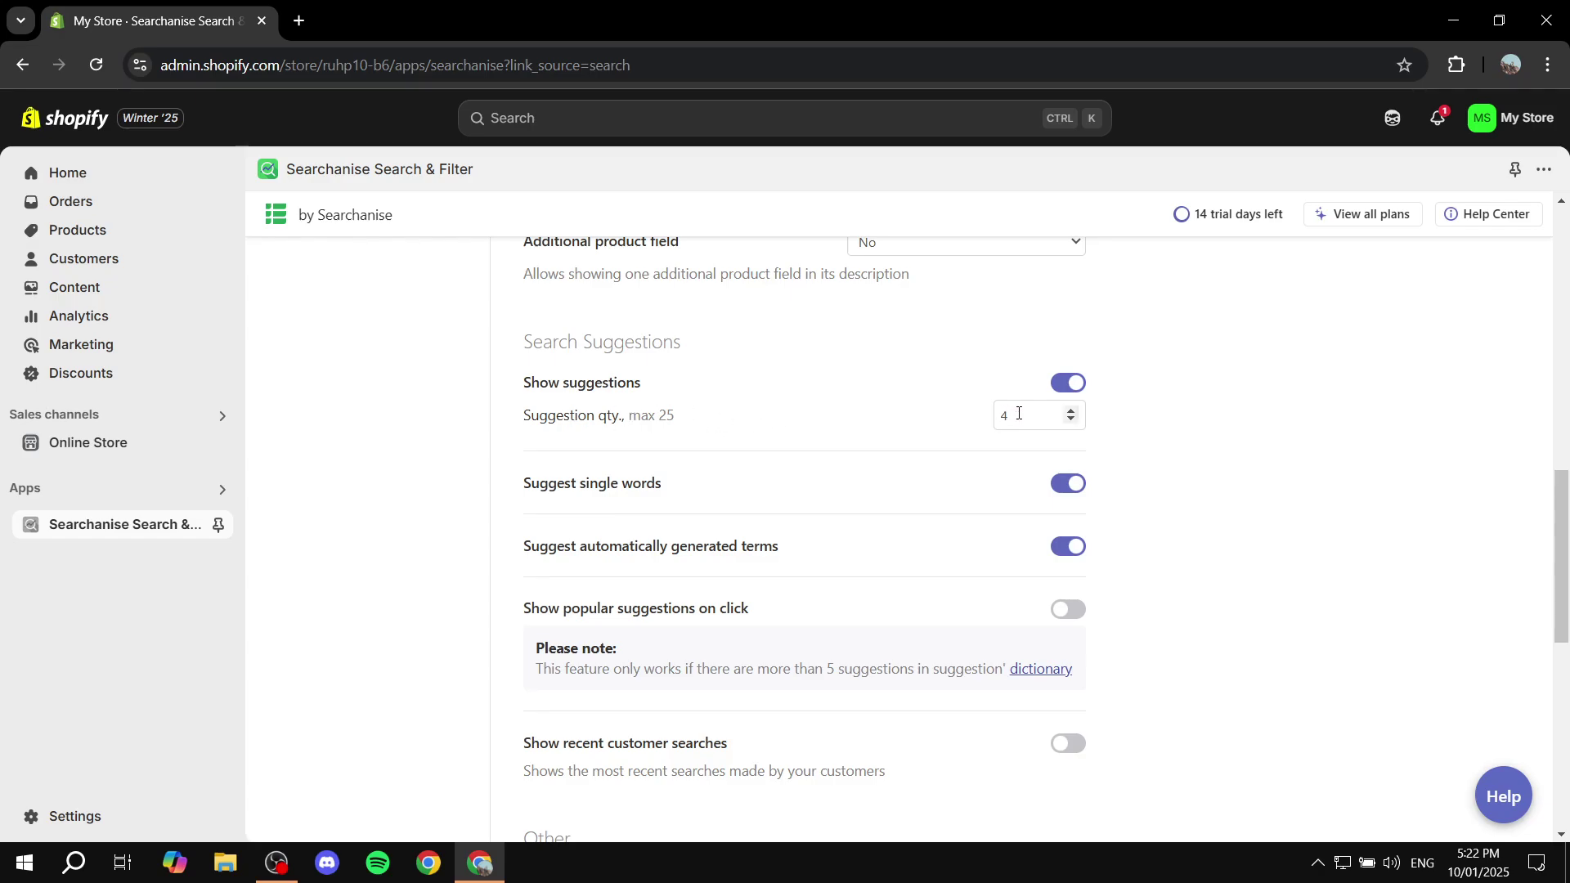
pyautogui.moveTo(527, 431); pyautogui.dragTo(686, 425)
pyautogui.click(694, 432)
pyautogui.click(873, 418)
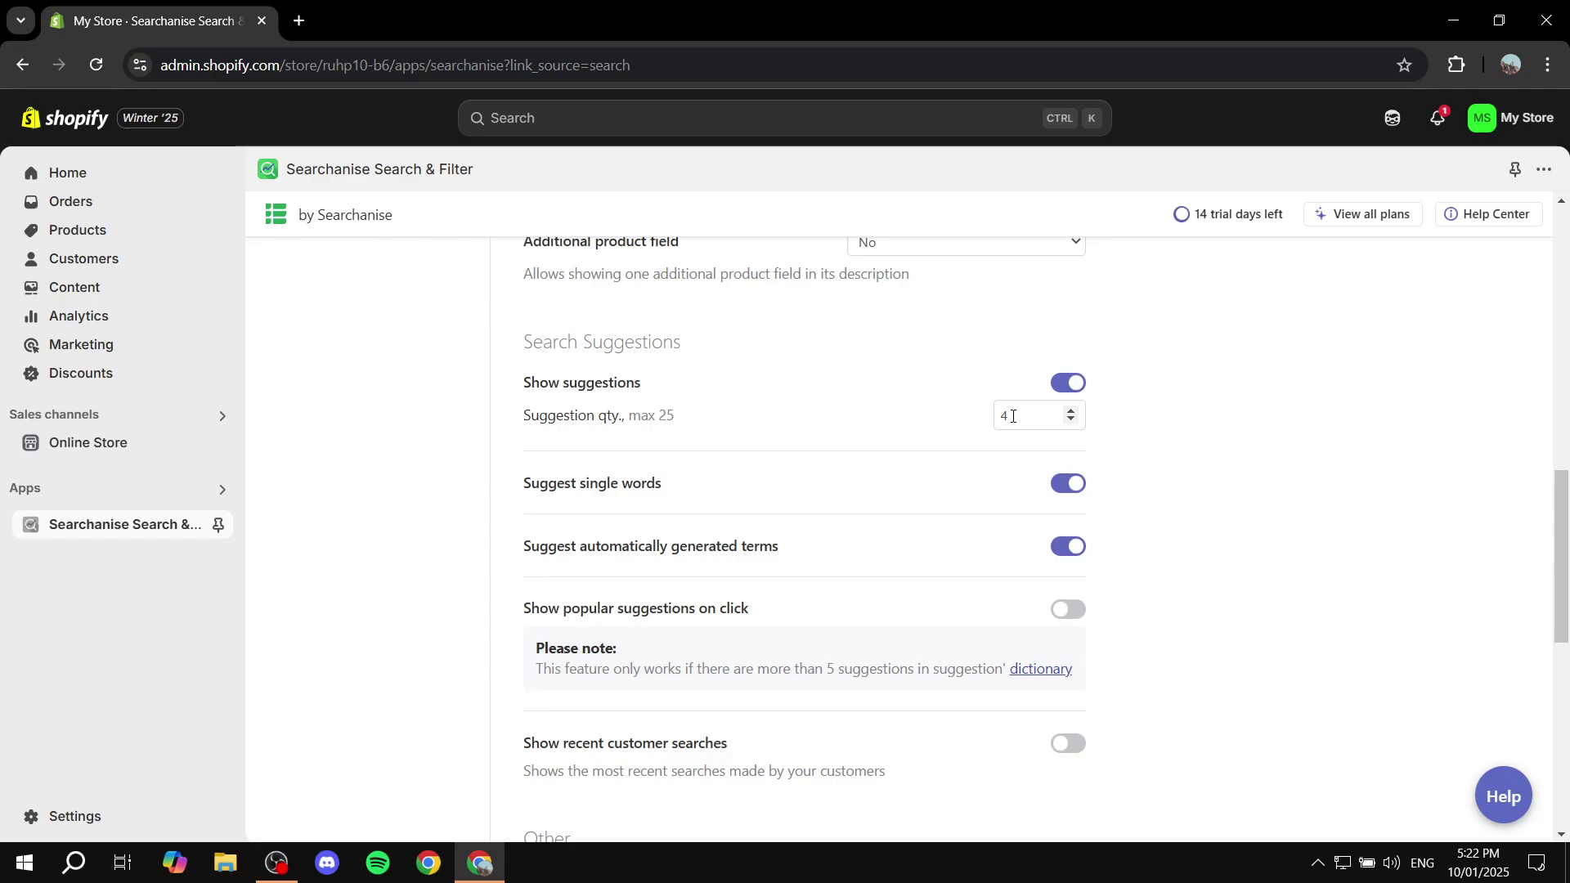
pyautogui.moveTo(1026, 411); pyautogui.dragTo(956, 418)
pyautogui.click(1141, 429)
pyautogui.moveTo(699, 421); pyautogui.dragTo(653, 415)
pyautogui.click(760, 422)
pyautogui.scroll(-1, 761, 421)
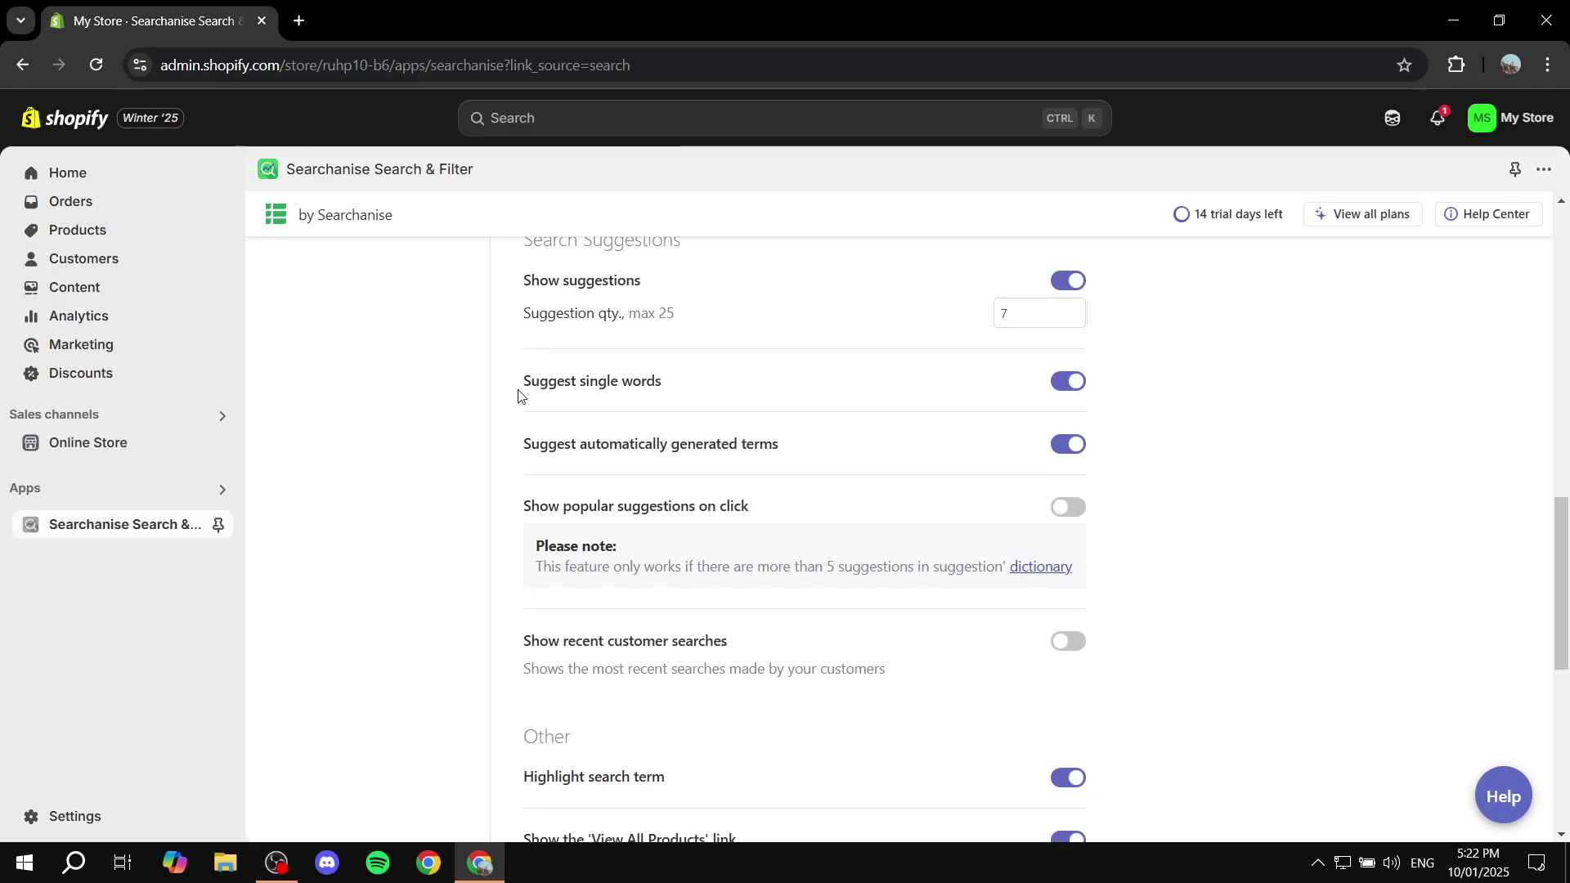
pyautogui.click(1070, 382)
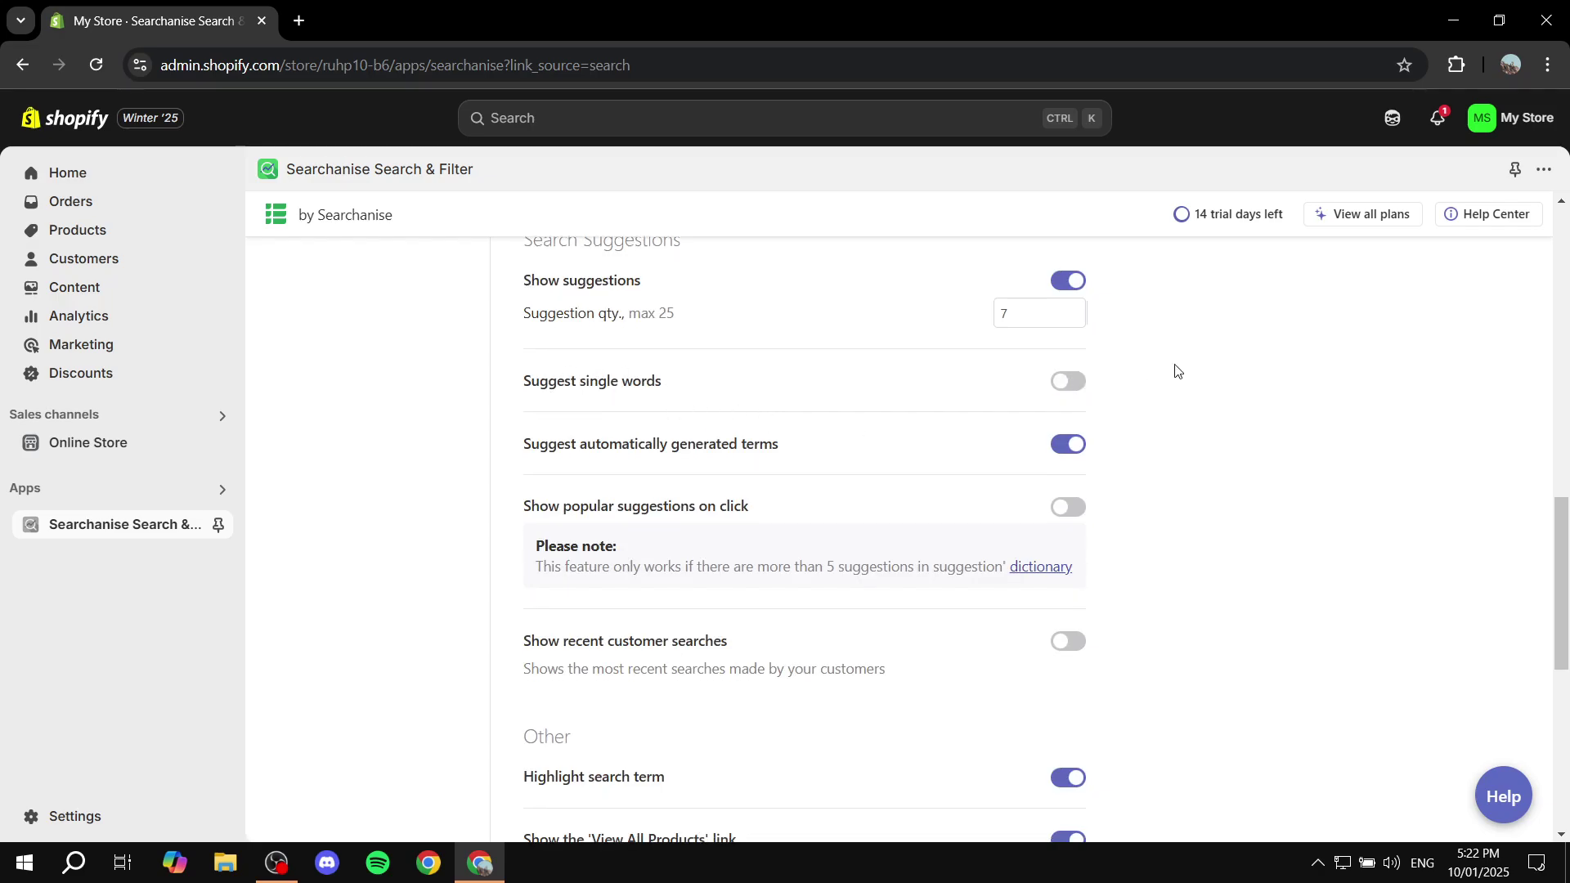
# Look through the rest of the Content settings, including the Other options and the Search results order.
pyautogui.scroll(-2, 1055, 445)
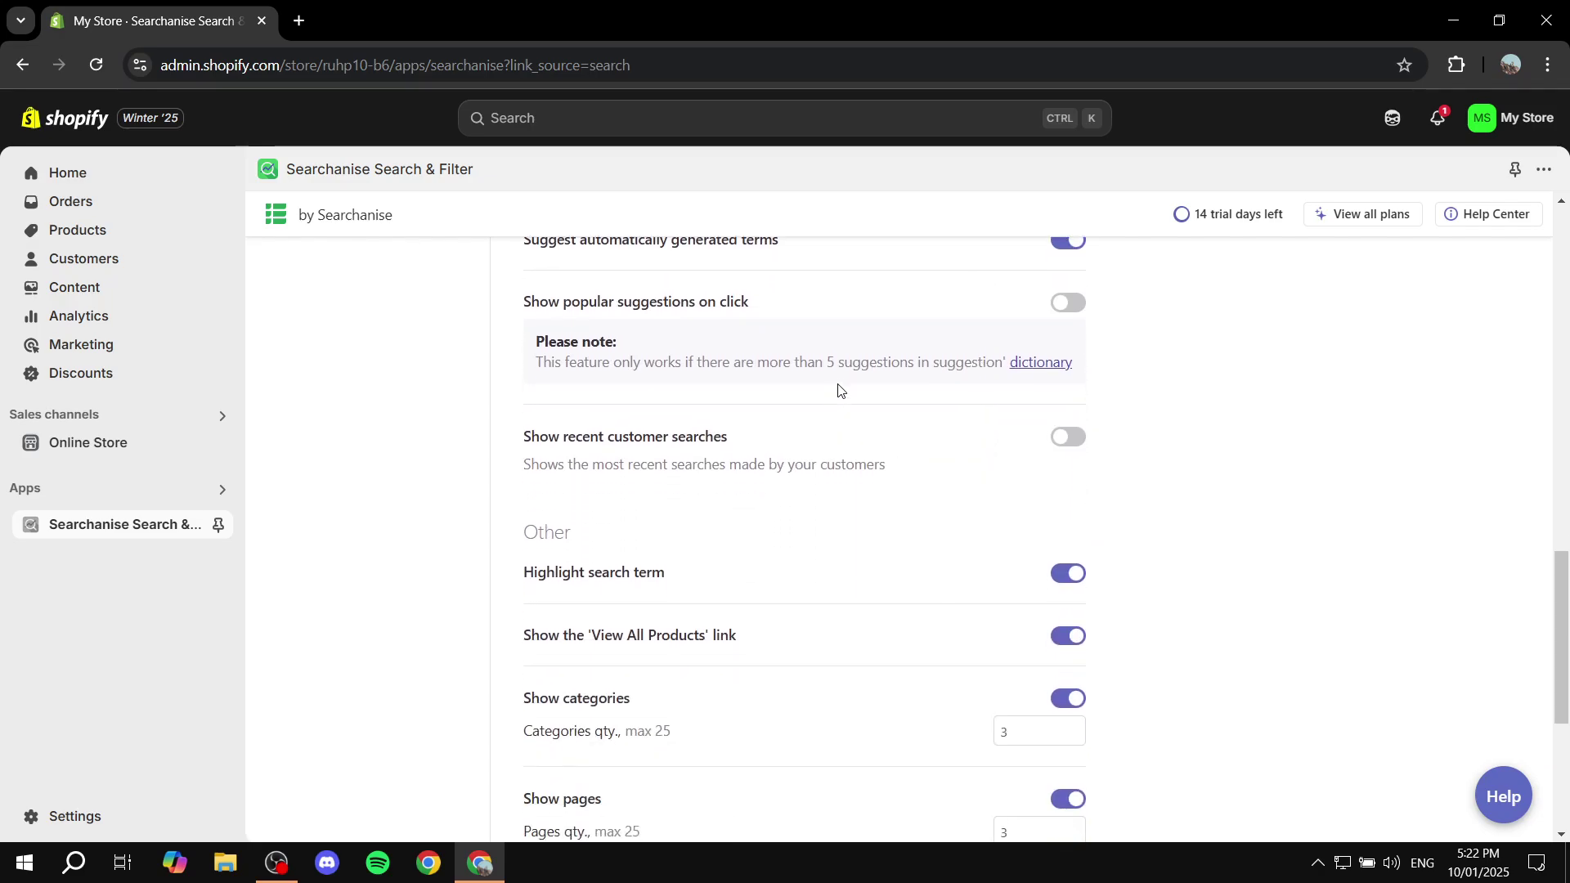
pyautogui.scroll(-2, 847, 382)
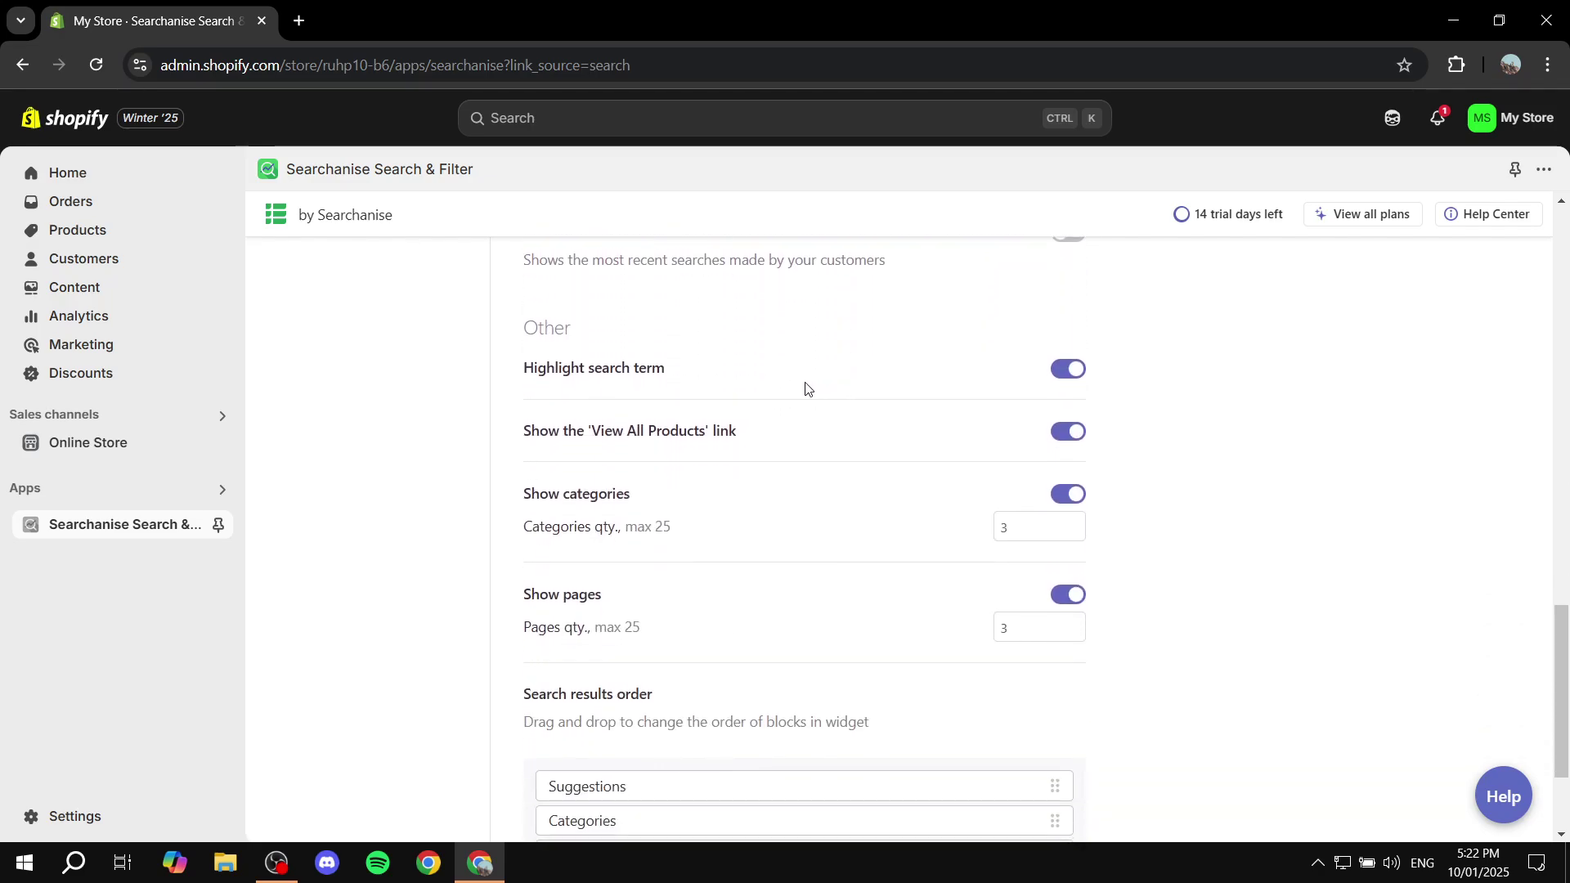
pyautogui.scroll(-2, 761, 442)
pyautogui.scroll(10, 772, 501)
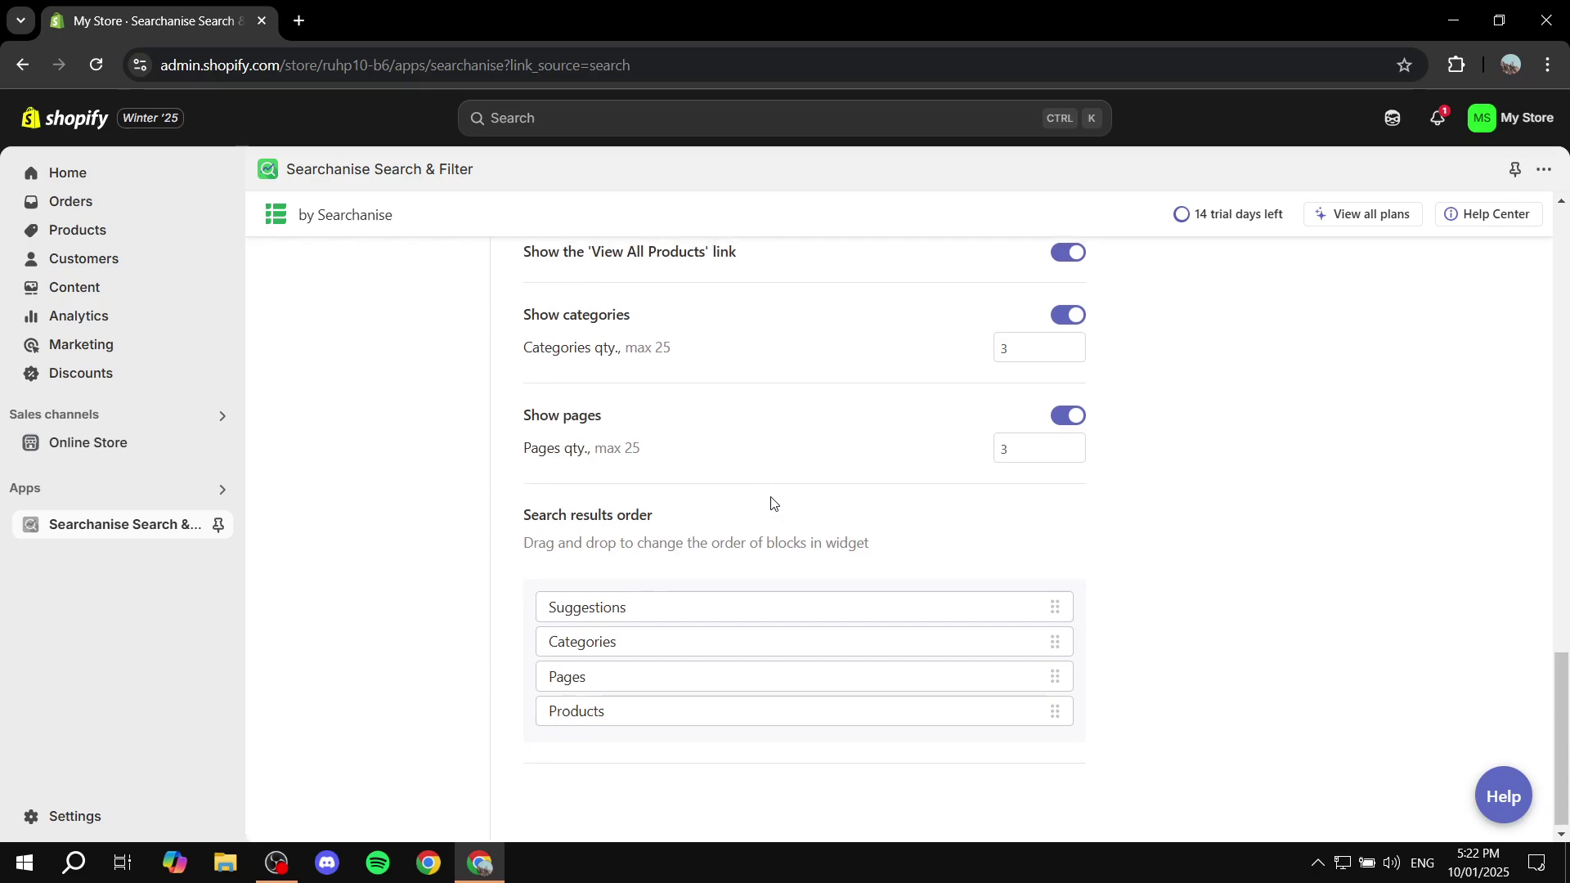
pyautogui.scroll(10, 725, 524)
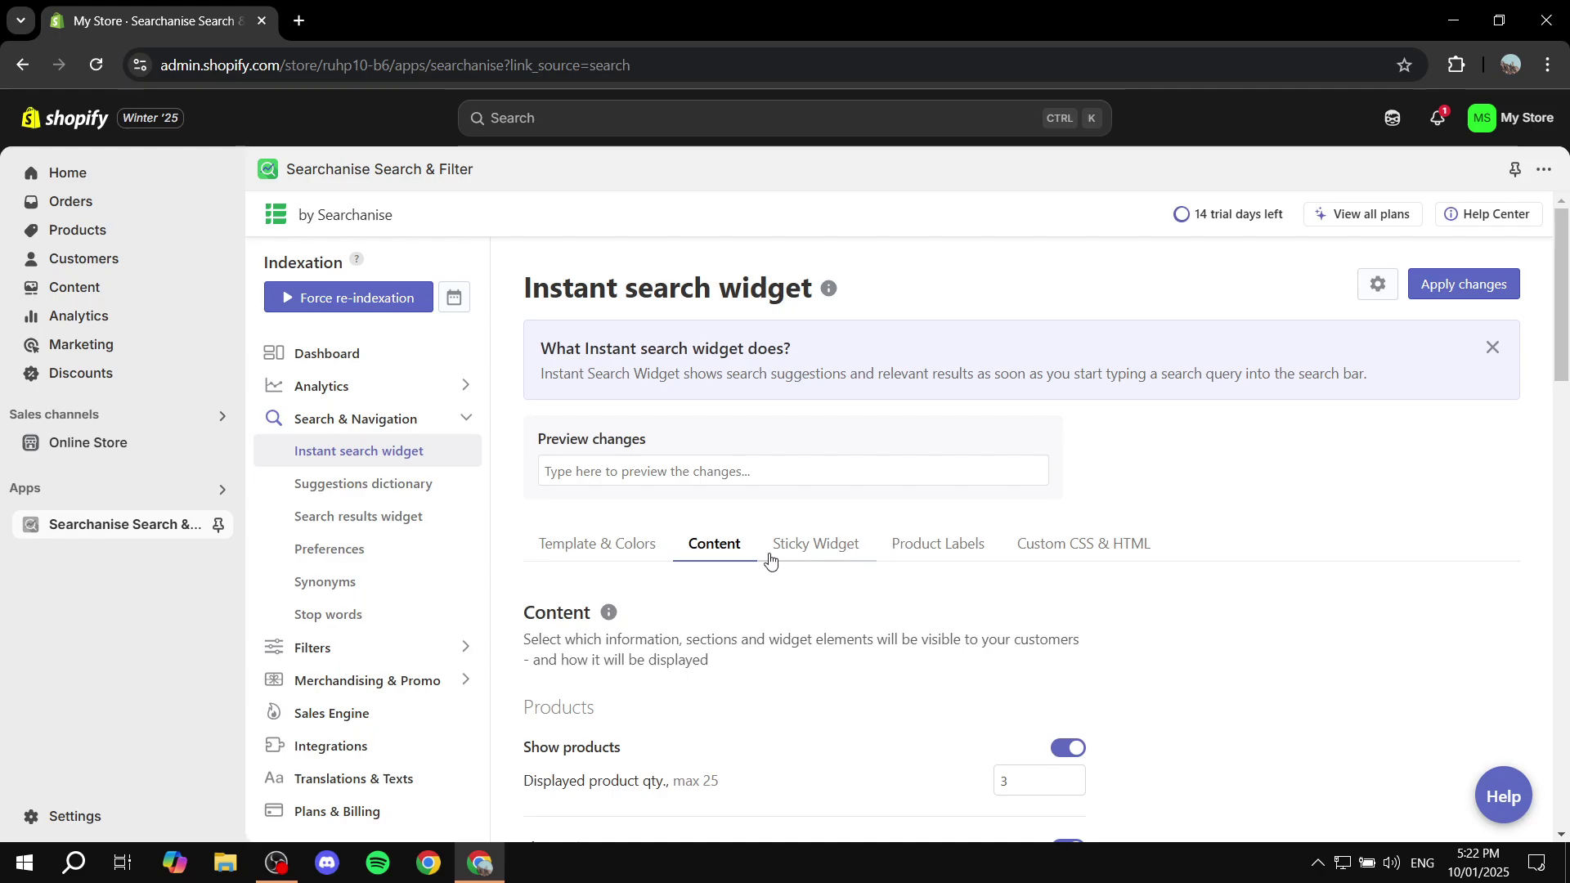
# Open the Sticky Widget settings and read its description, enable option and appearance conditions.
pyautogui.scroll(-1, 985, 622)
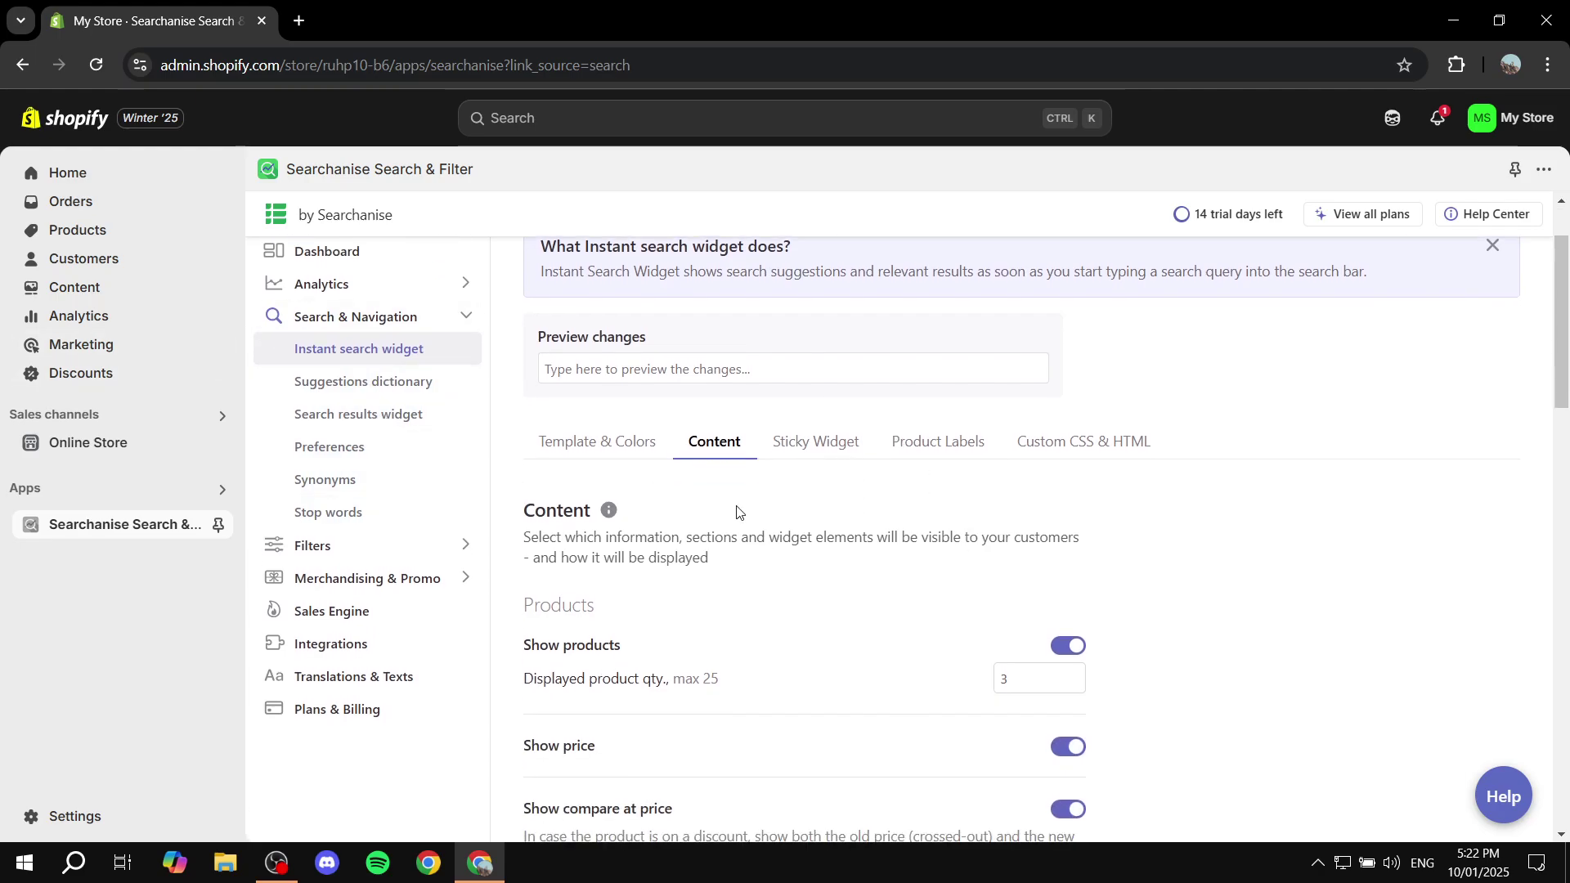
pyautogui.click(833, 444)
pyautogui.scroll(-1, 777, 442)
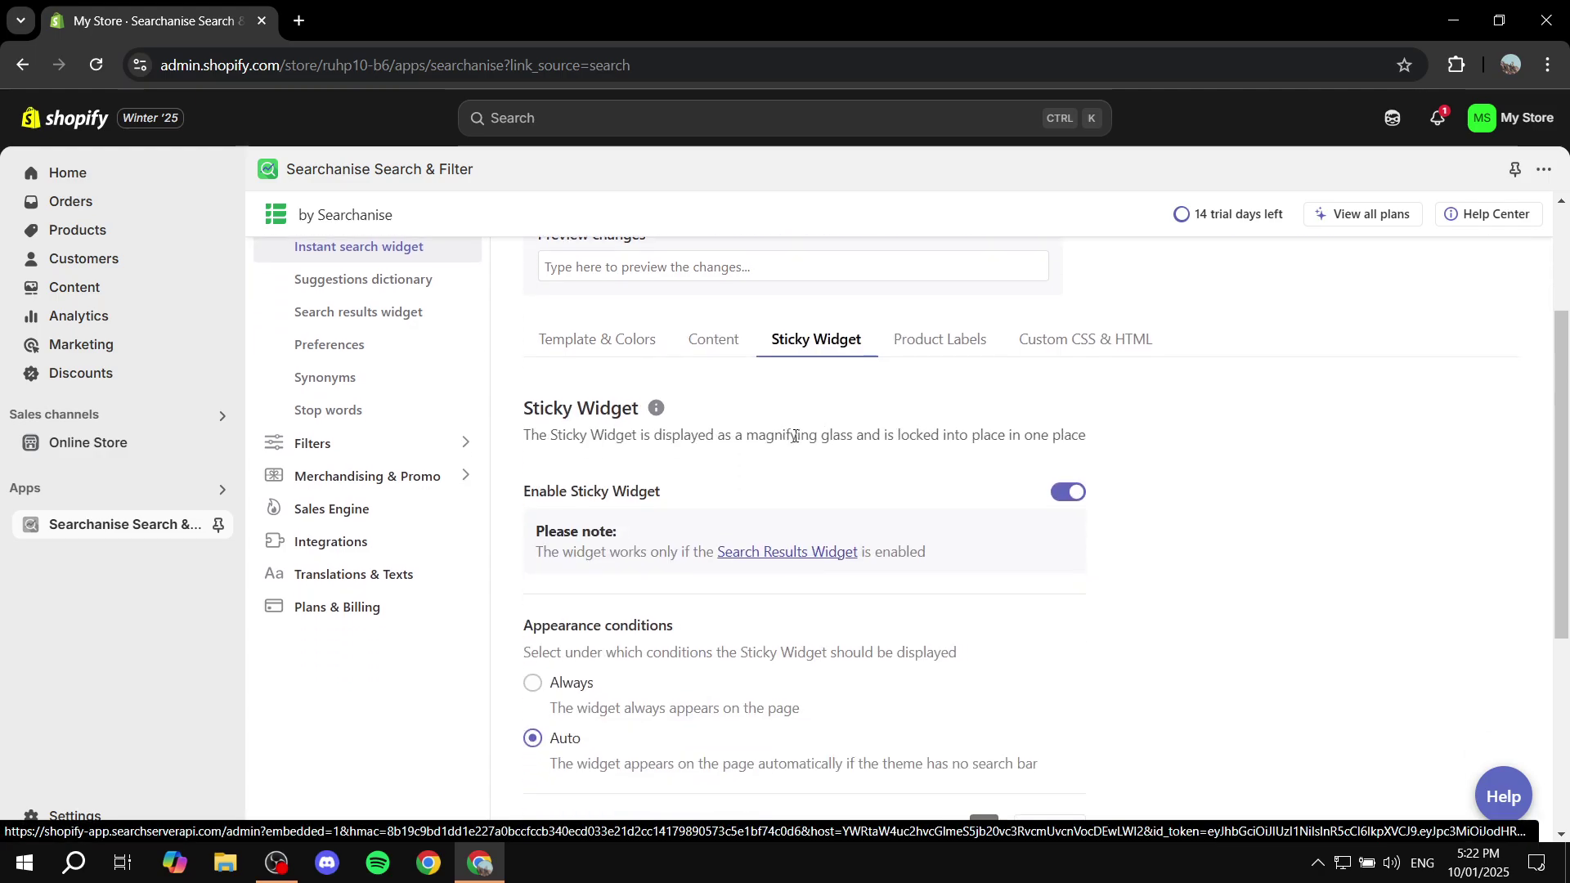
pyautogui.moveTo(502, 445); pyautogui.dragTo(1121, 442)
pyautogui.click(1121, 443)
pyautogui.scroll(-1, 1122, 444)
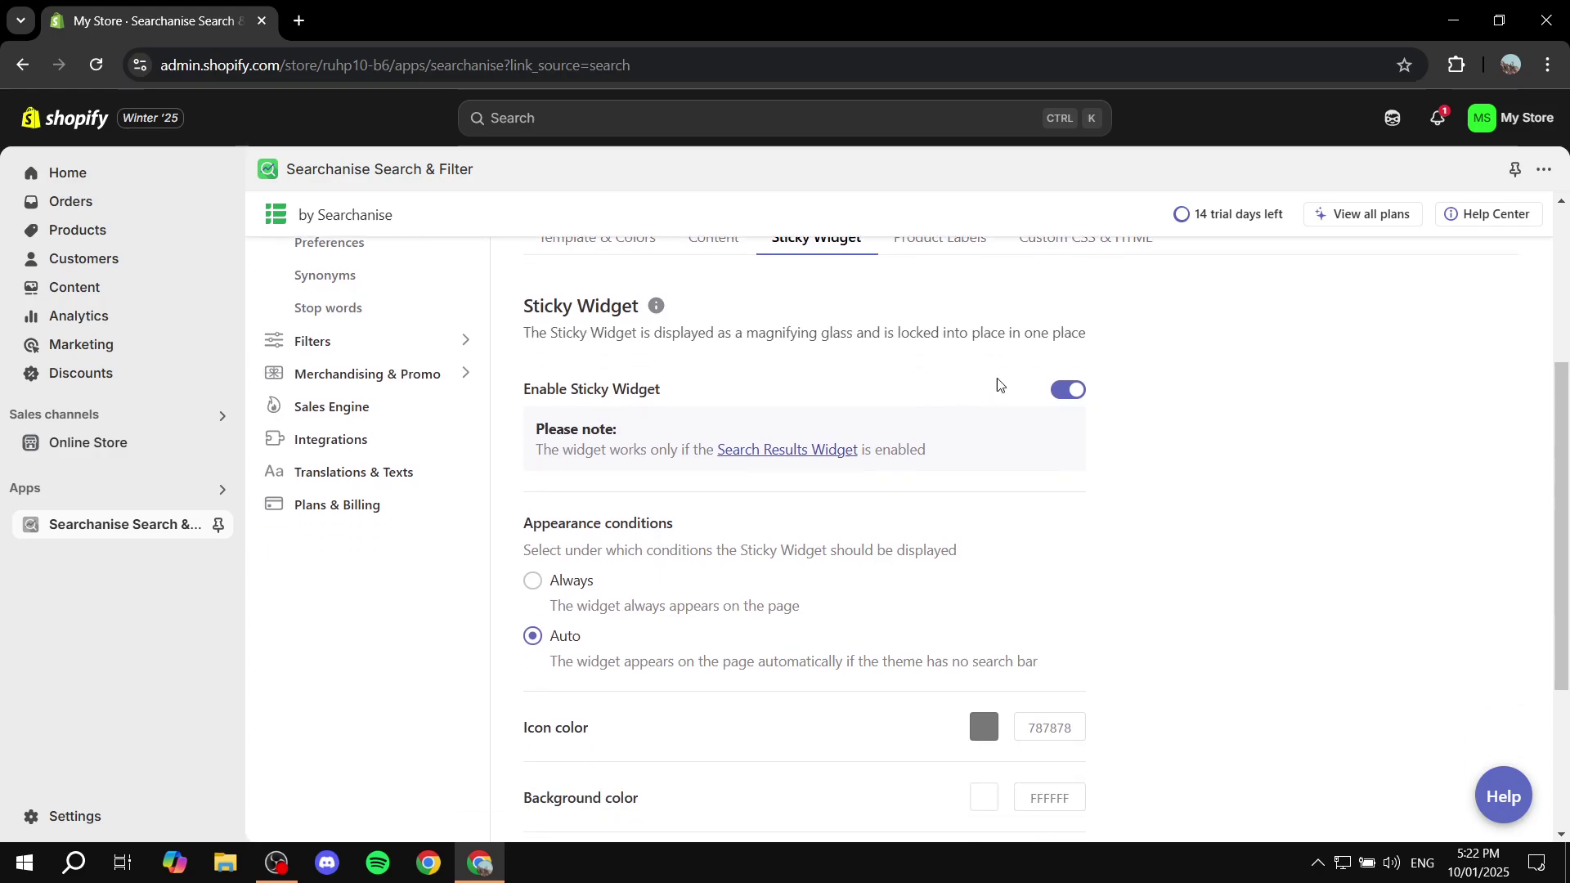
# Try switching Enable Sticky Widget off and back on, and inspect the widget's icon color choices without changing them.
pyautogui.click(1060, 393)
pyautogui.click(1069, 394)
pyautogui.scroll(-3, 1055, 438)
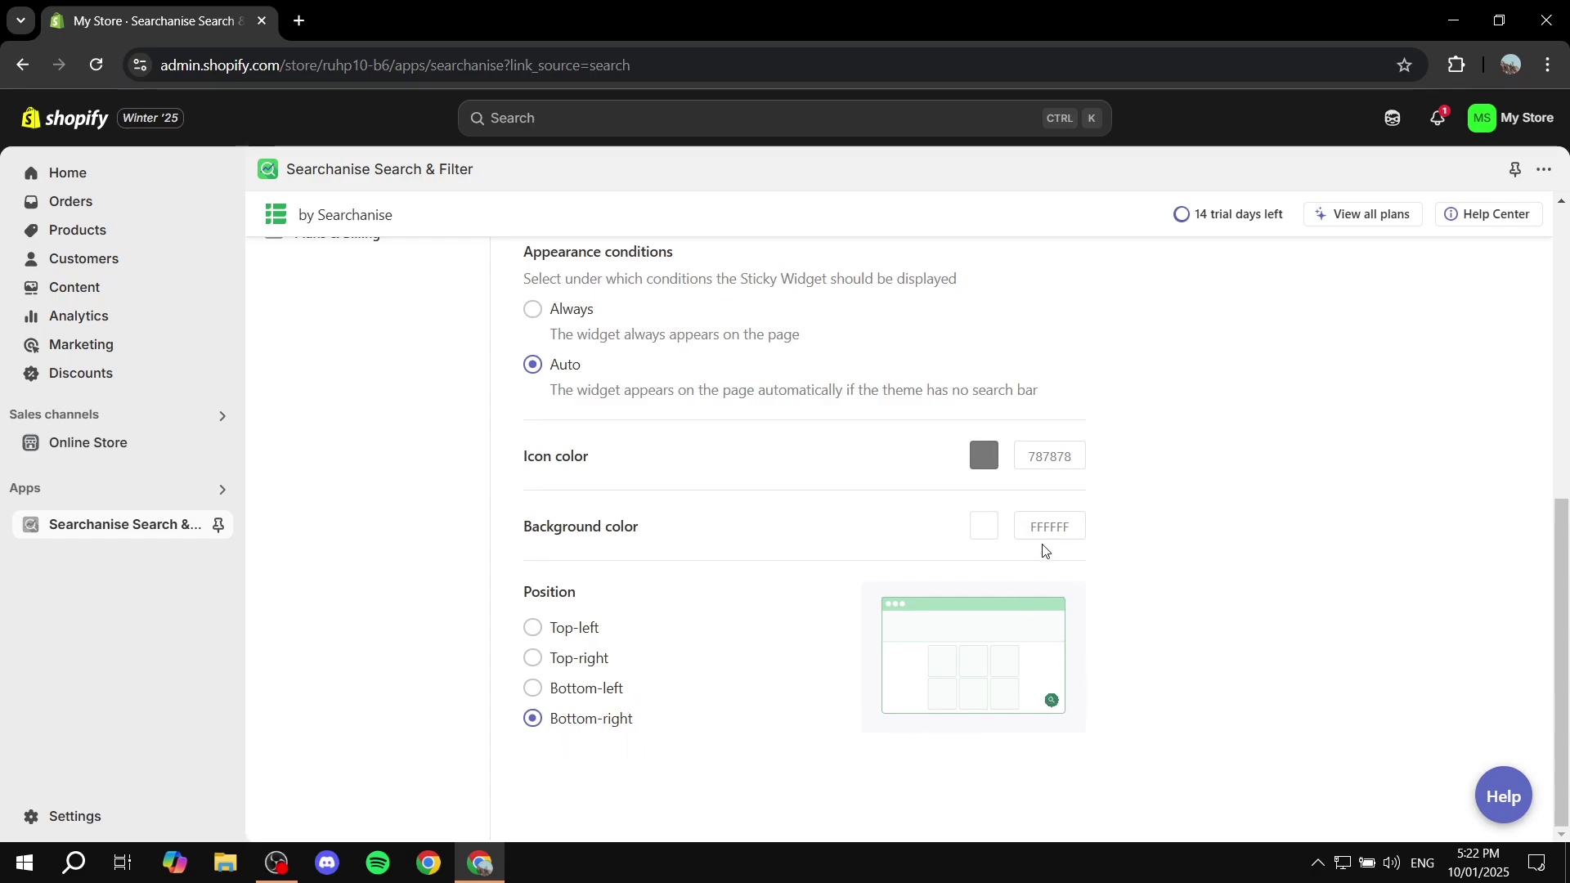
pyautogui.click(981, 455)
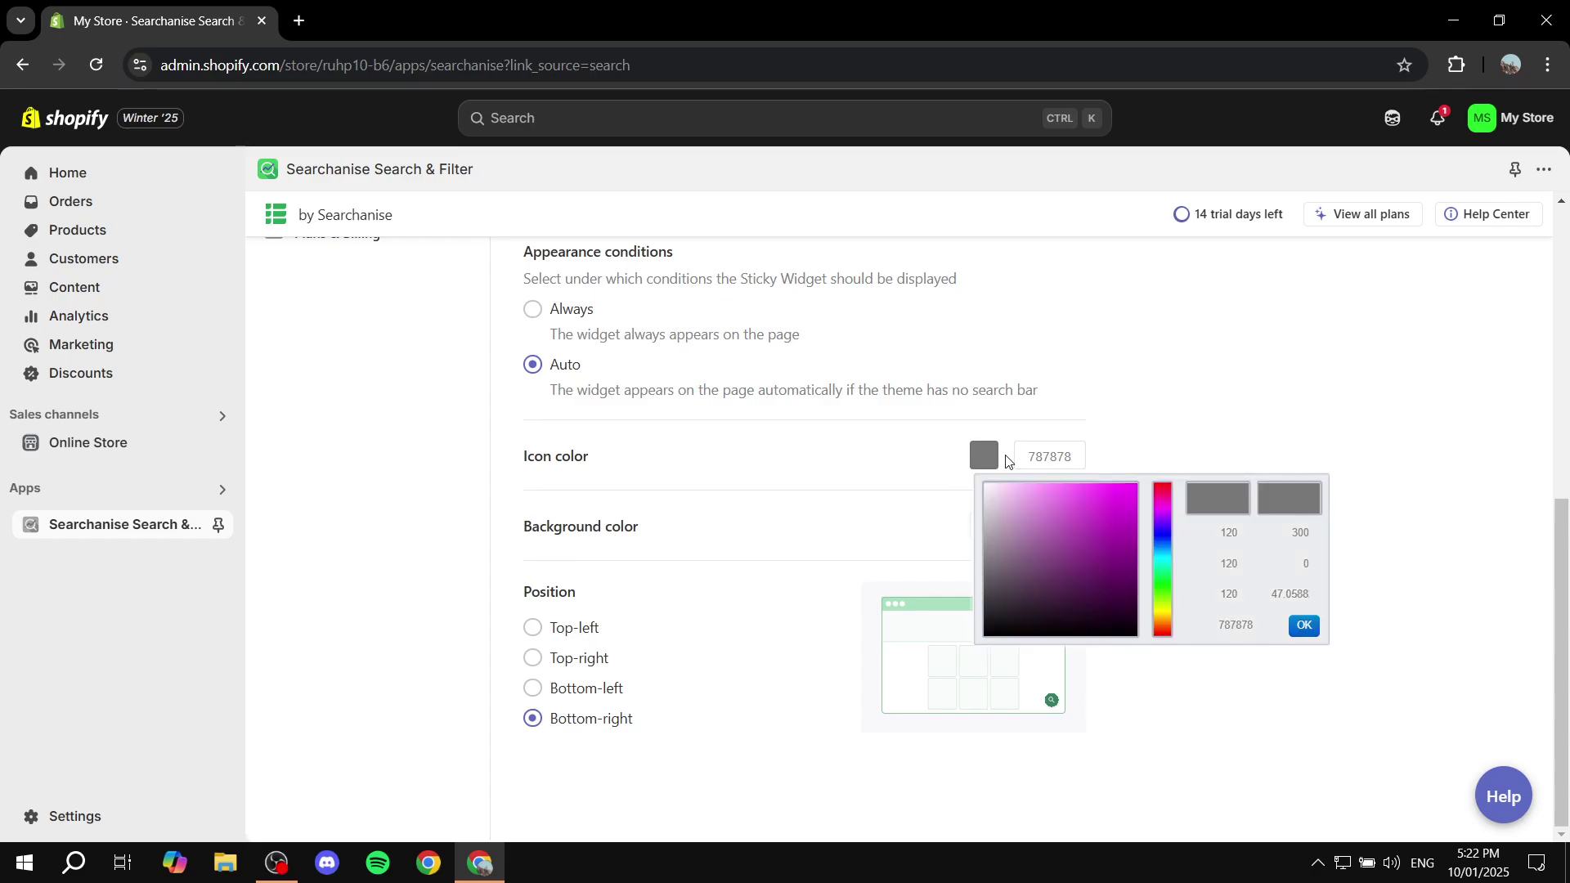
pyautogui.click(1227, 413)
pyautogui.scroll(1, 1183, 421)
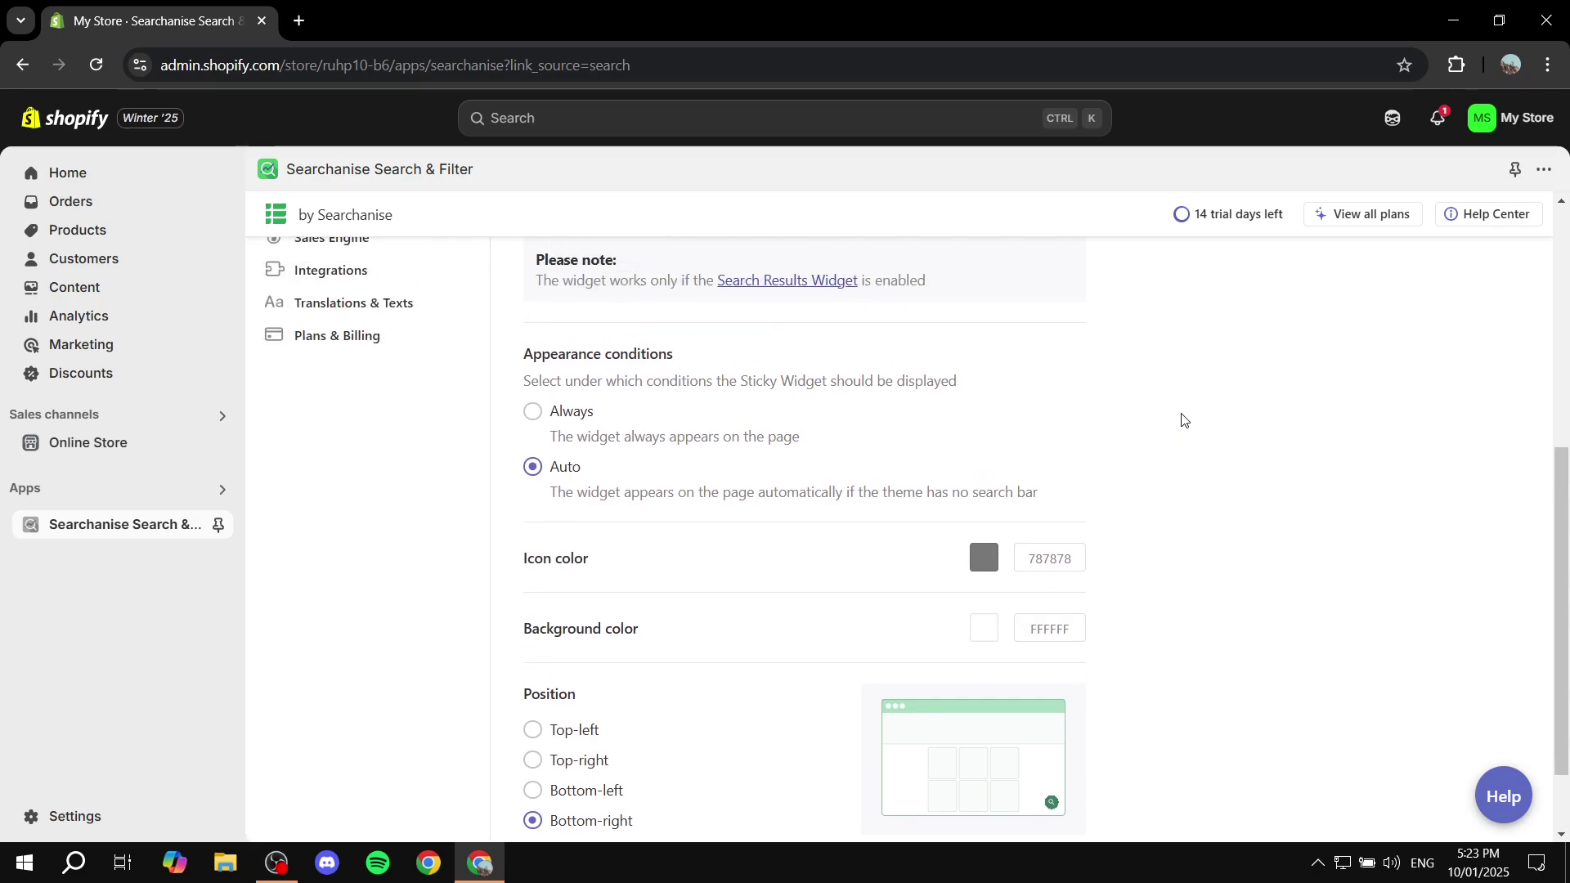
# Try the Always appearance condition for the Sticky Widget and restore it to Auto.
pyautogui.scroll(5, 1184, 421)
pyautogui.scroll(-5, 605, 468)
pyautogui.click(533, 378)
pyautogui.click(536, 432)
pyautogui.scroll(4, 1059, 427)
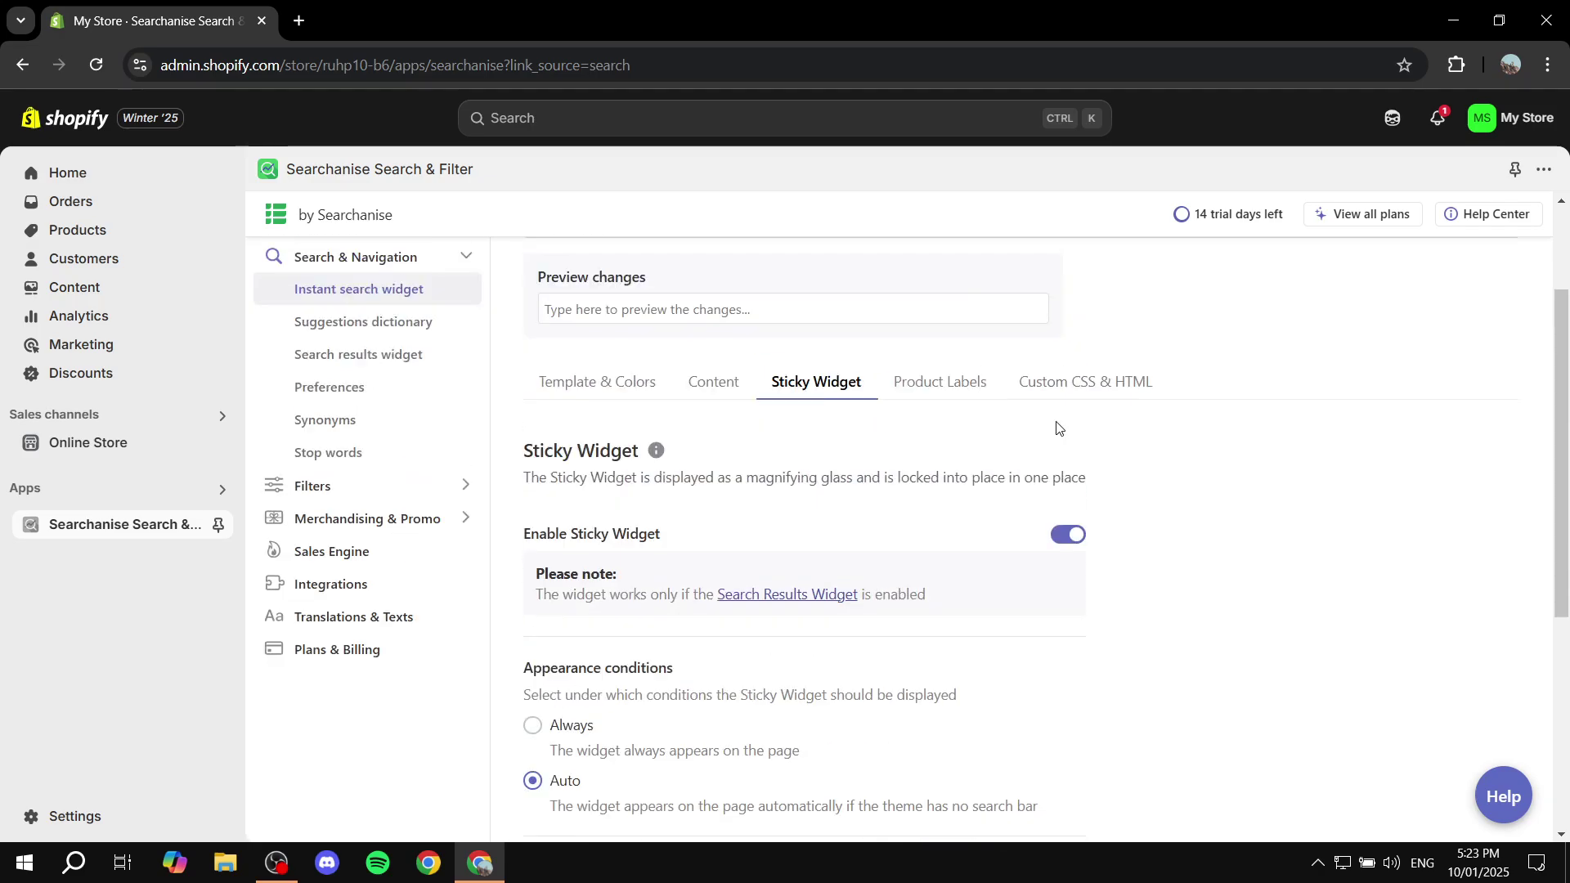
pyautogui.scroll(2, 1059, 428)
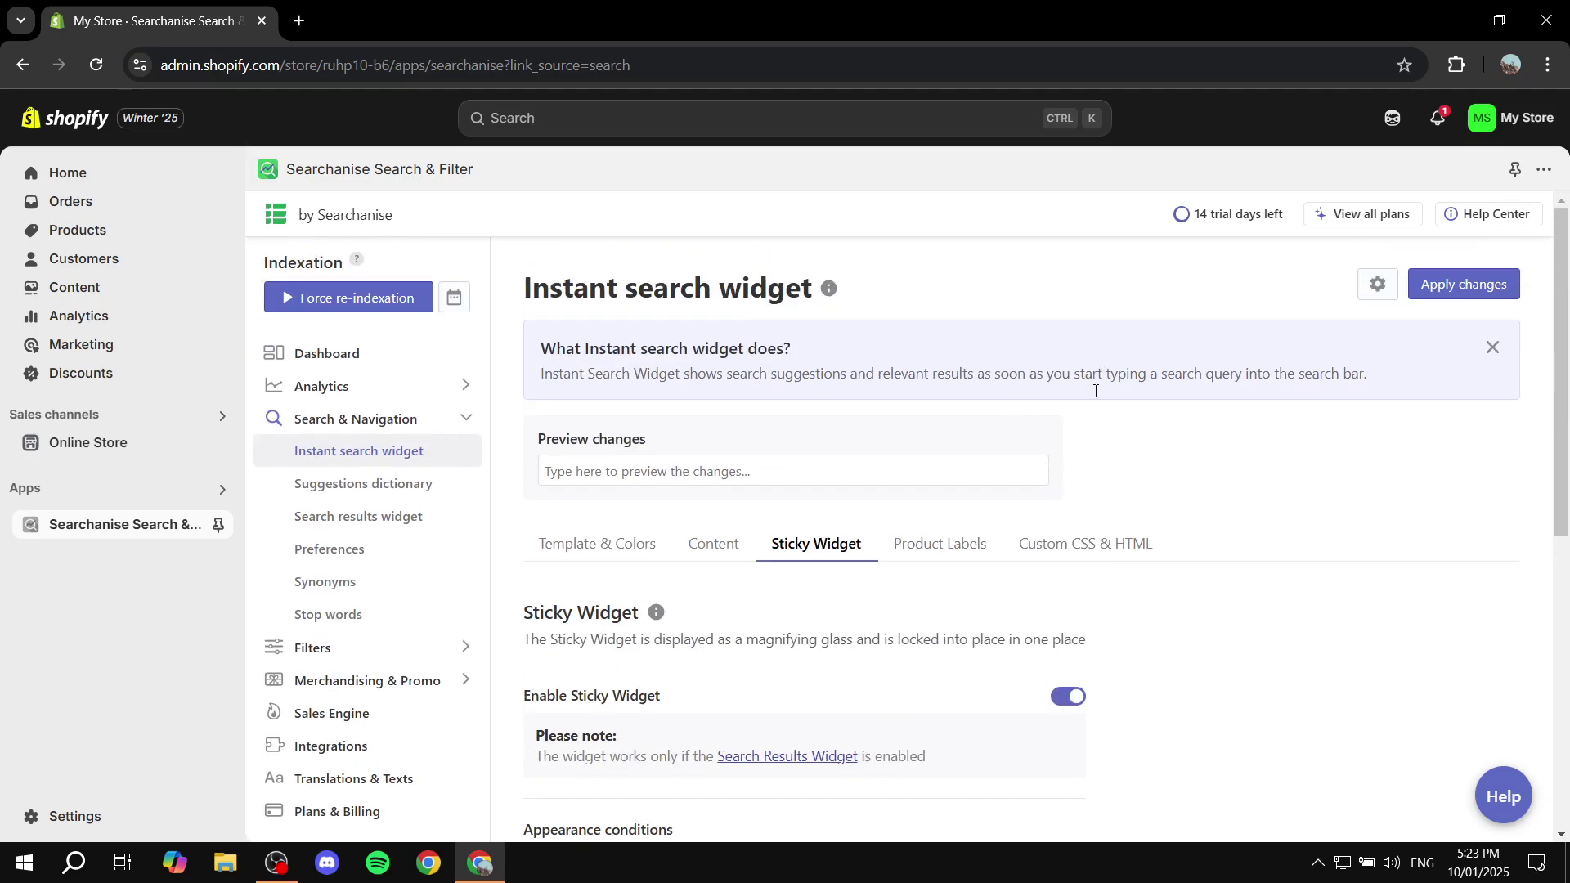
# In the Product Labels settings, try enabling the Discount Label, inspect its text and color options, and disable it again.
pyautogui.click(942, 546)
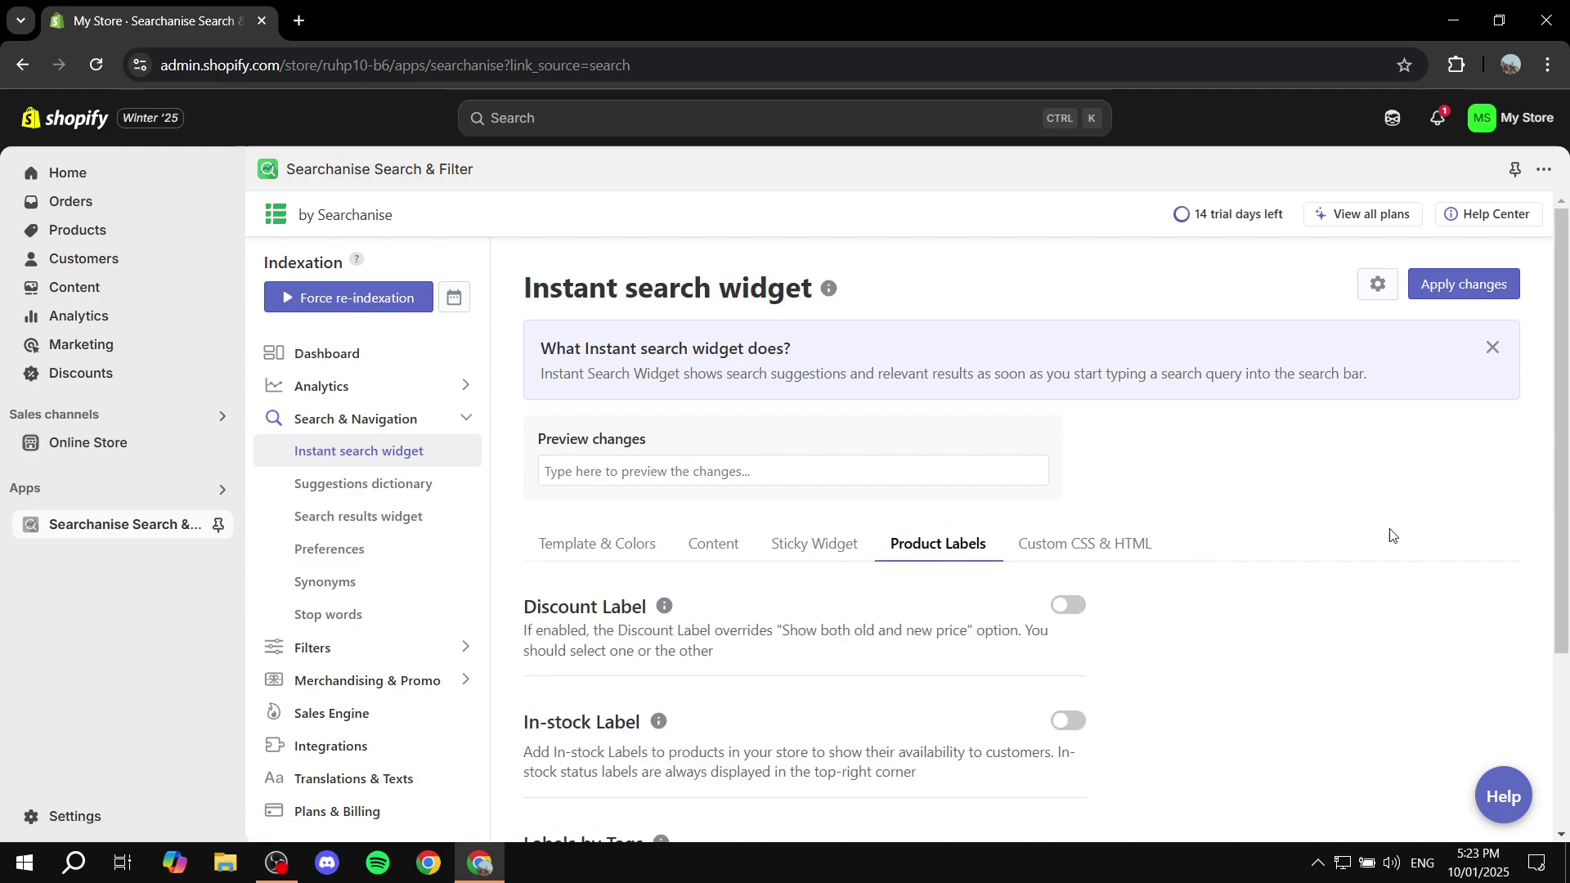
pyautogui.scroll(-3, 1020, 463)
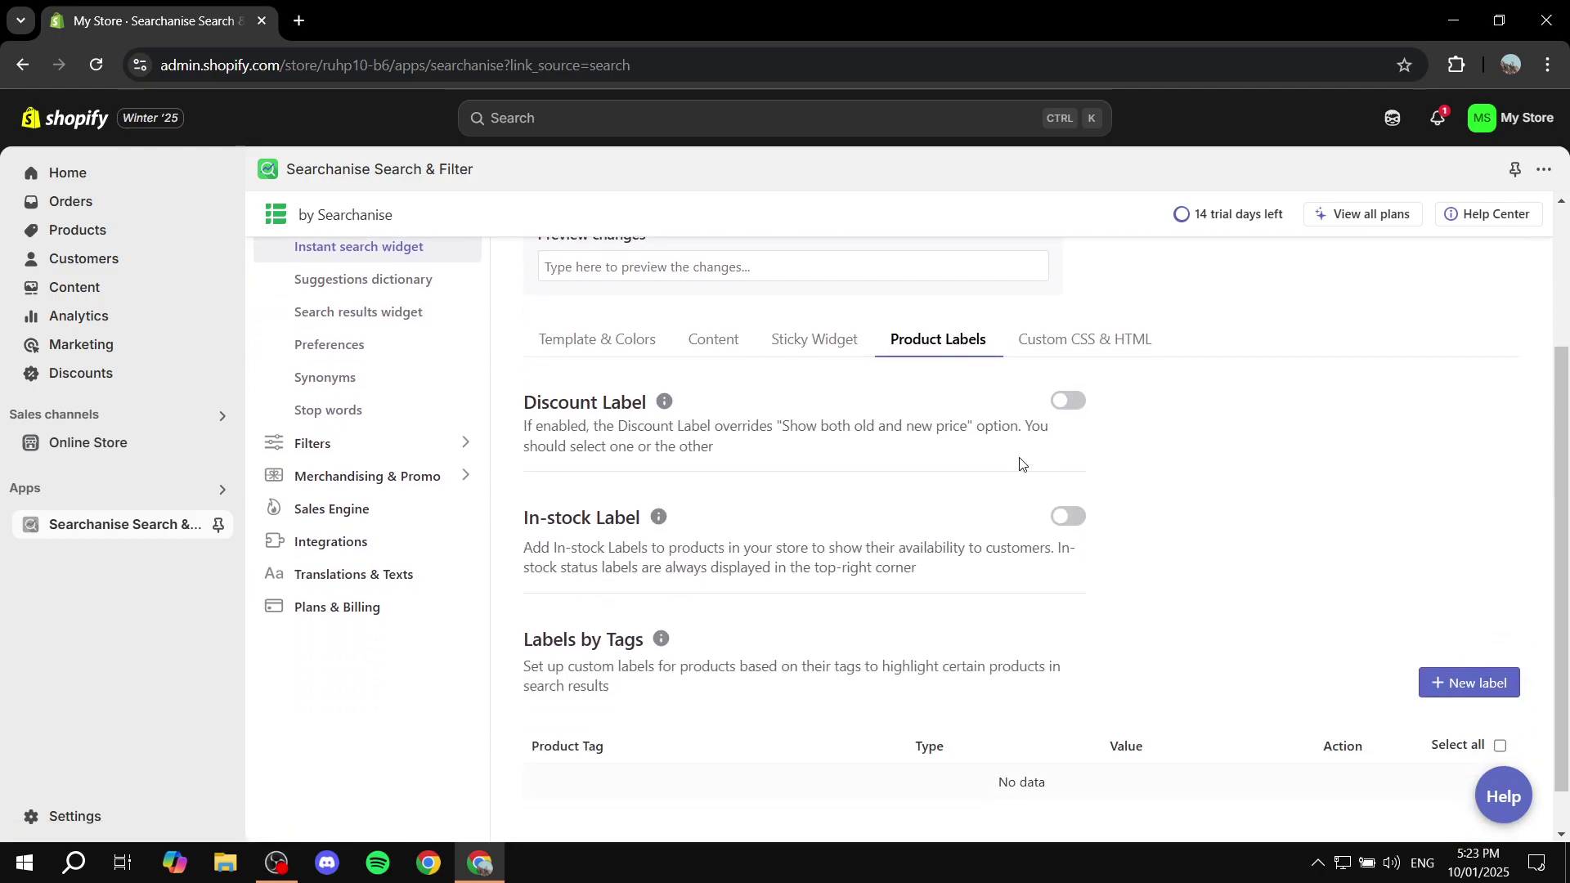
pyautogui.click(1068, 400)
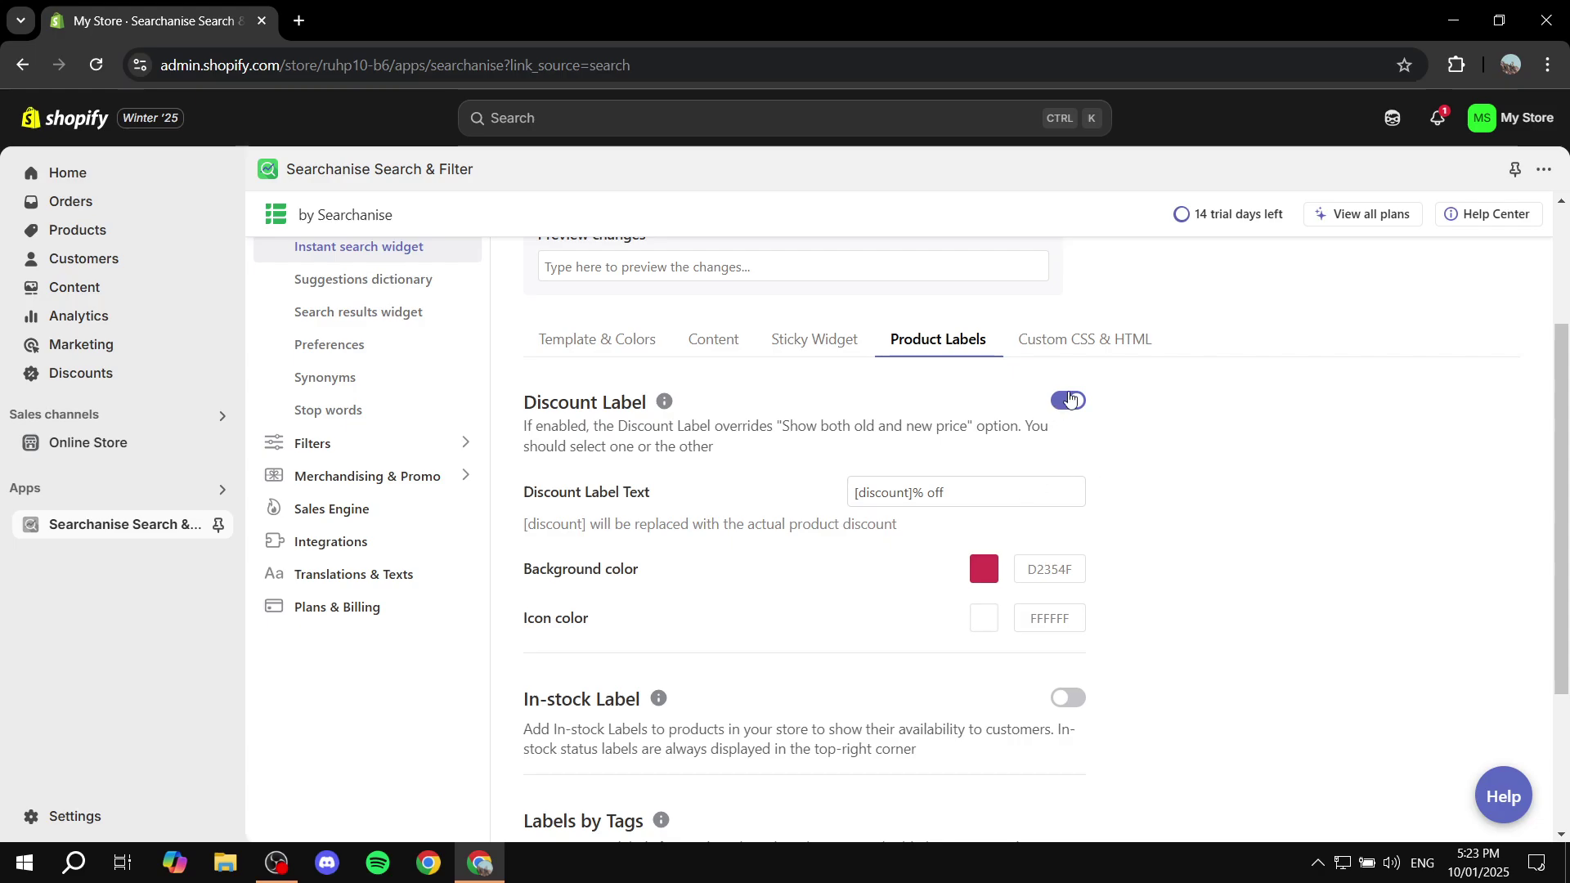
pyautogui.scroll(-1, 981, 480)
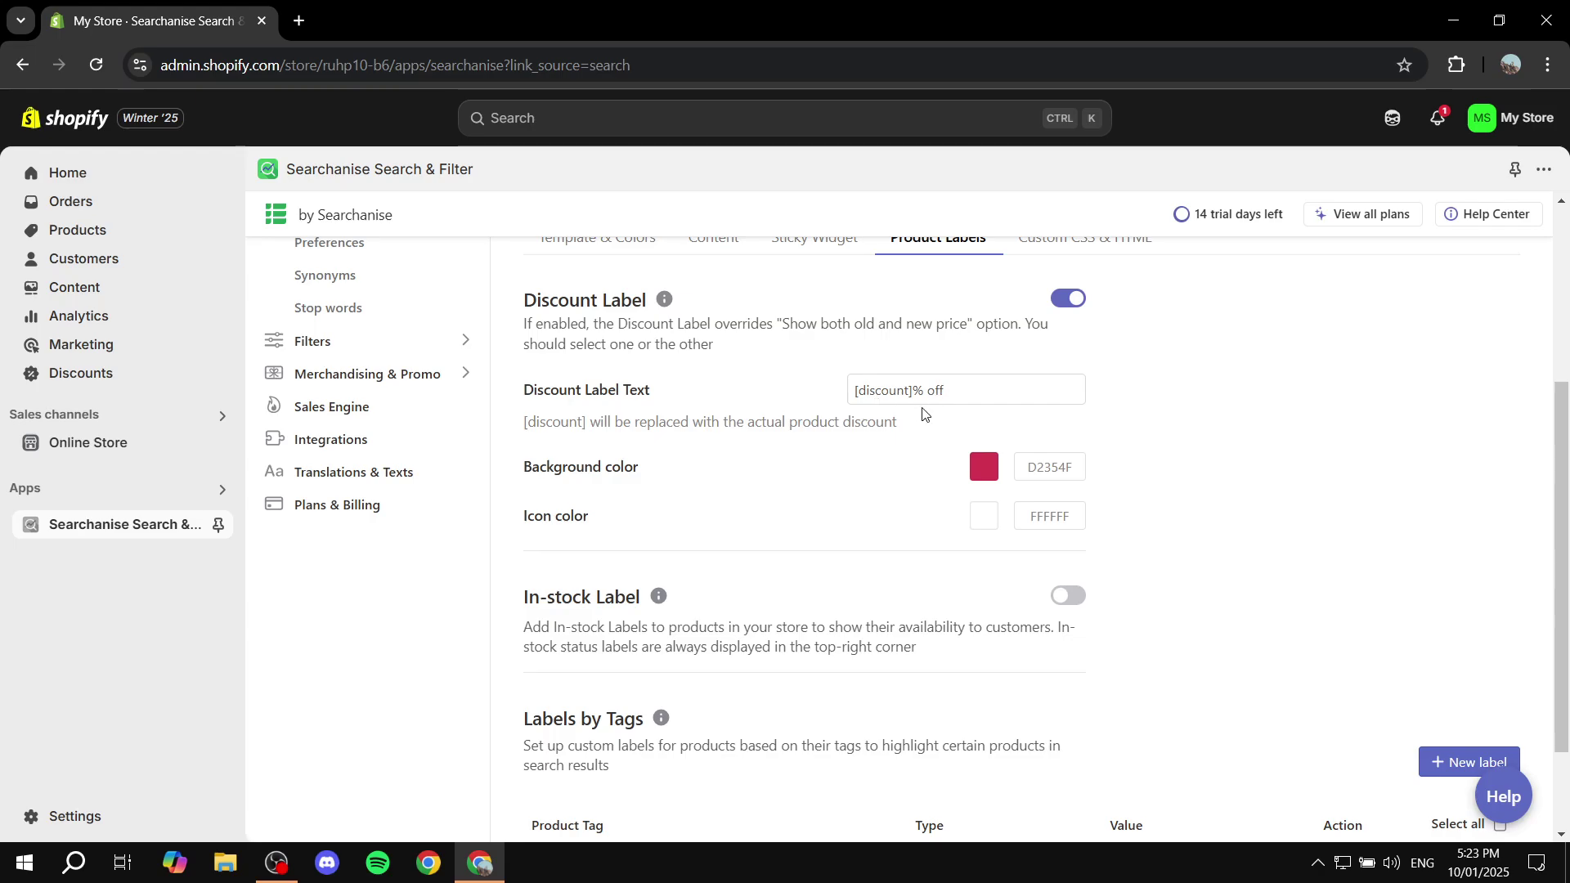
pyautogui.tripleClick(969, 388)
pyautogui.click(1216, 368)
pyautogui.click(1075, 296)
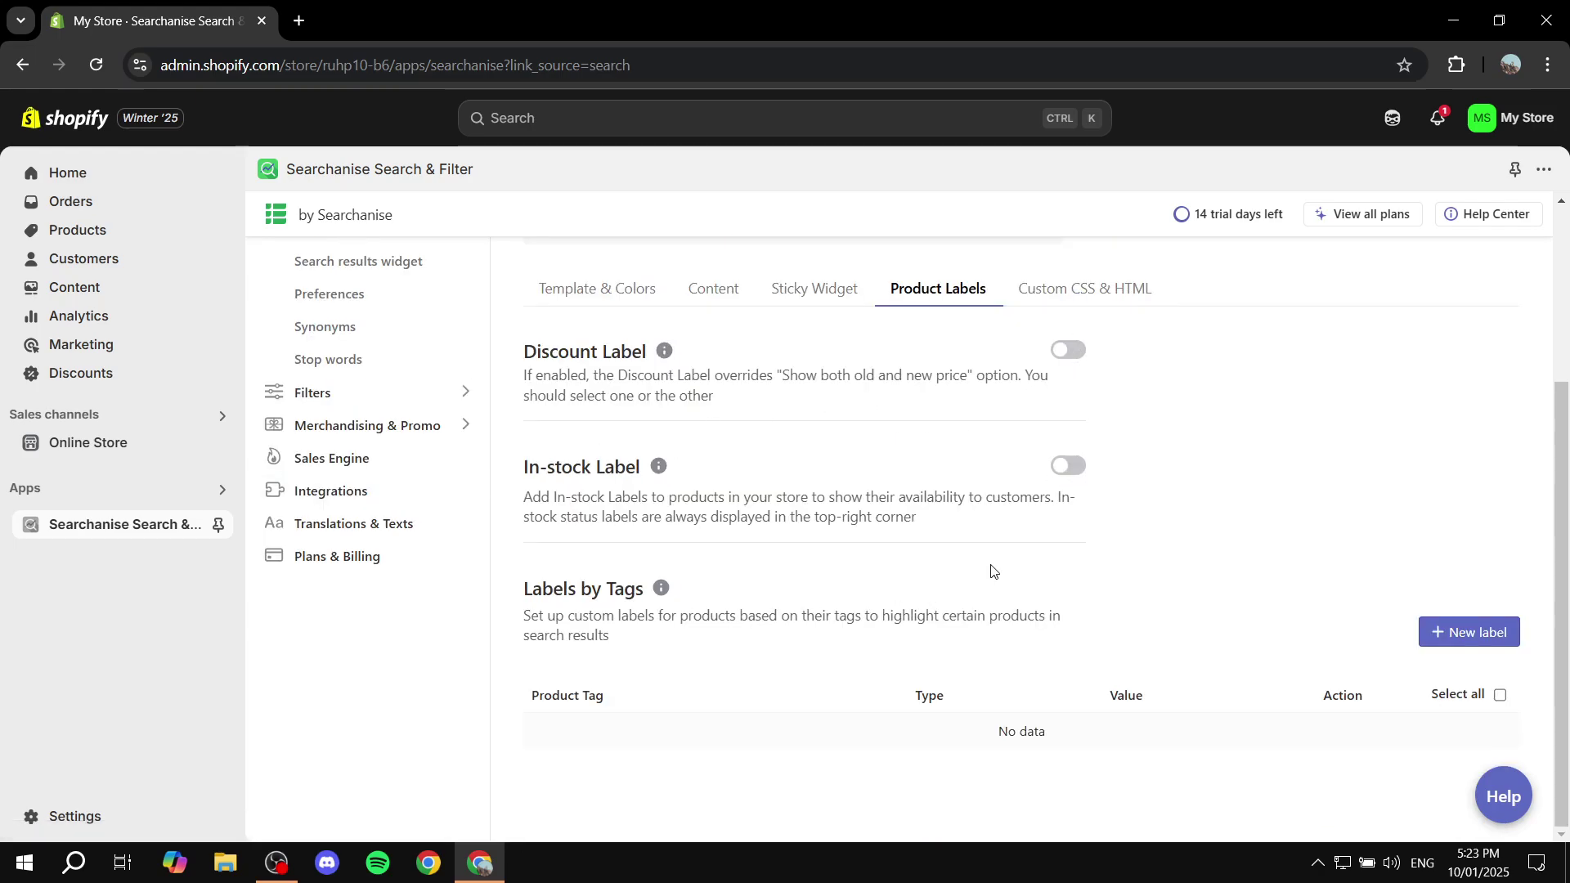
# Try enabling the In-stock Label and disable it again, and glance at the Custom CSS & HTML settings.
pyautogui.click(1068, 469)
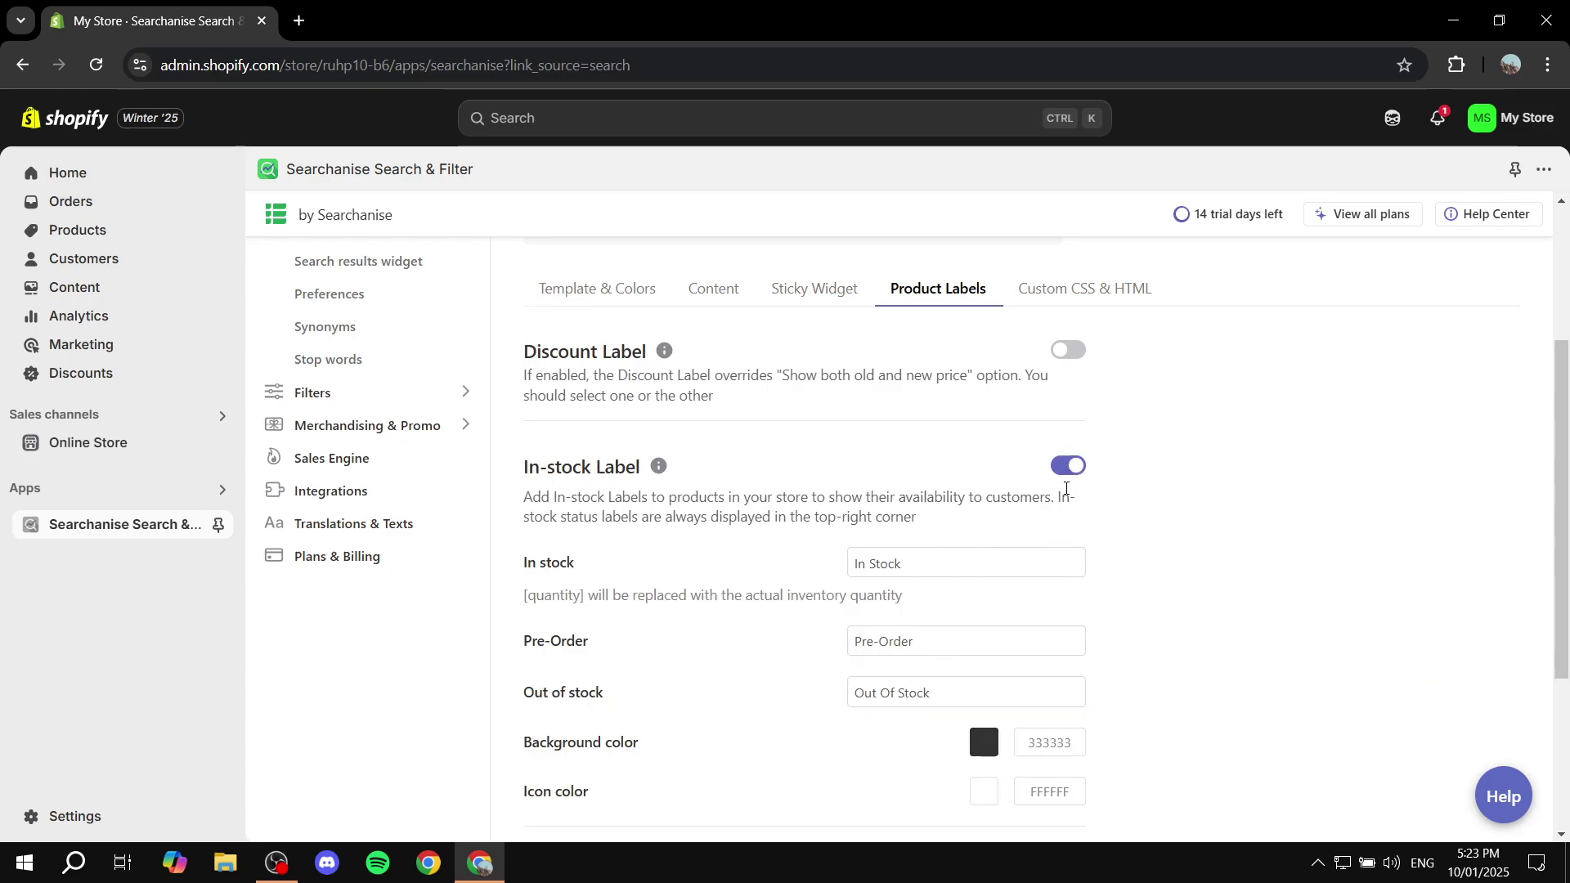
pyautogui.click(1068, 467)
pyautogui.click(1044, 286)
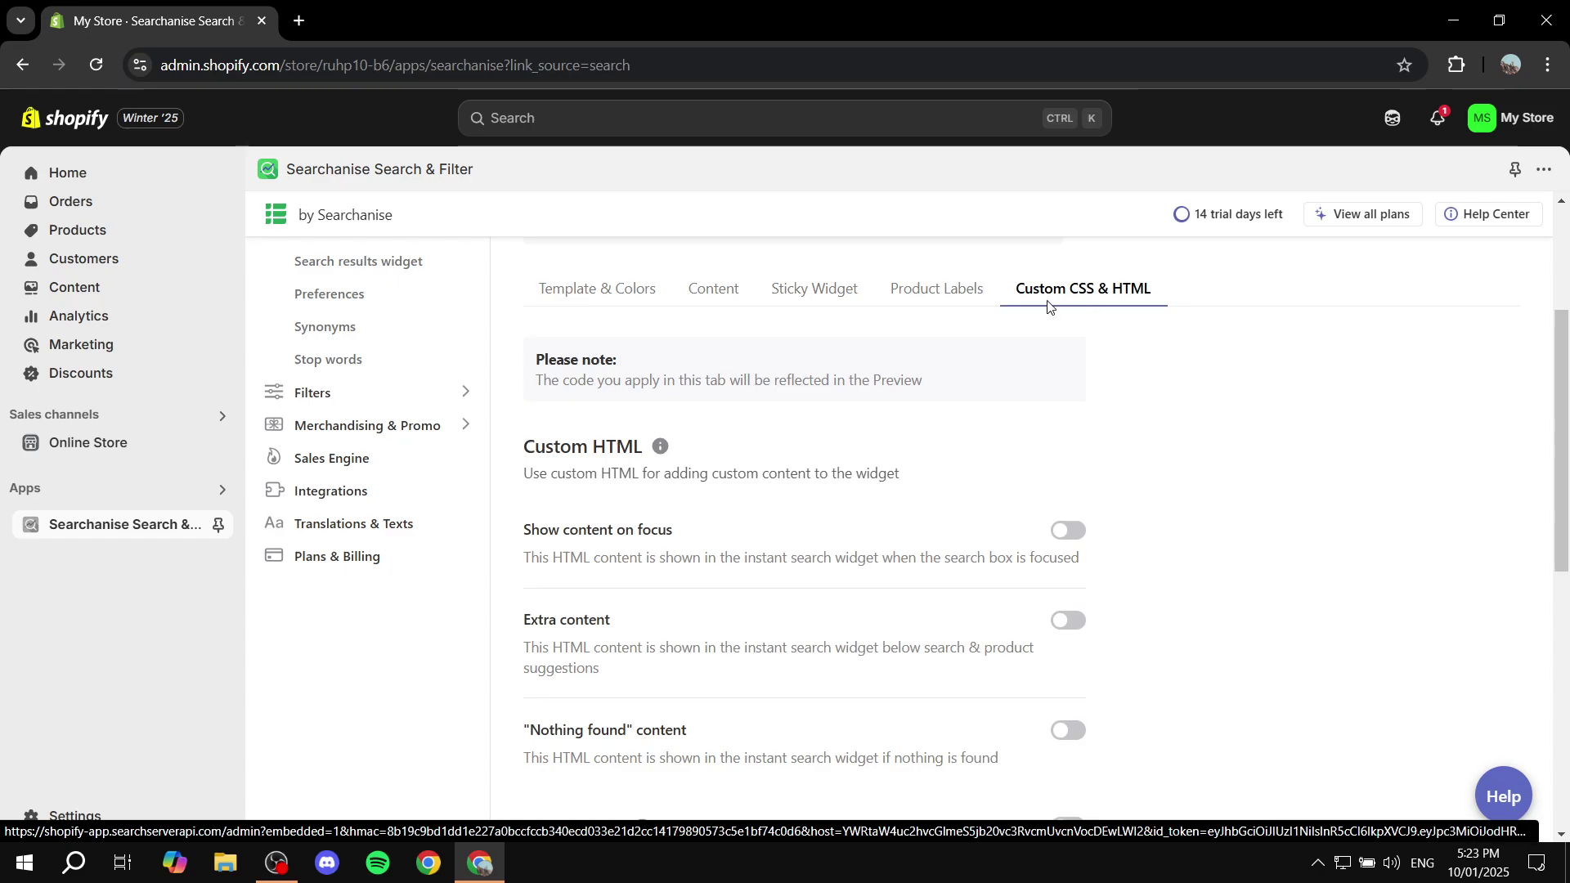
pyautogui.click(911, 292)
pyautogui.scroll(5, 781, 540)
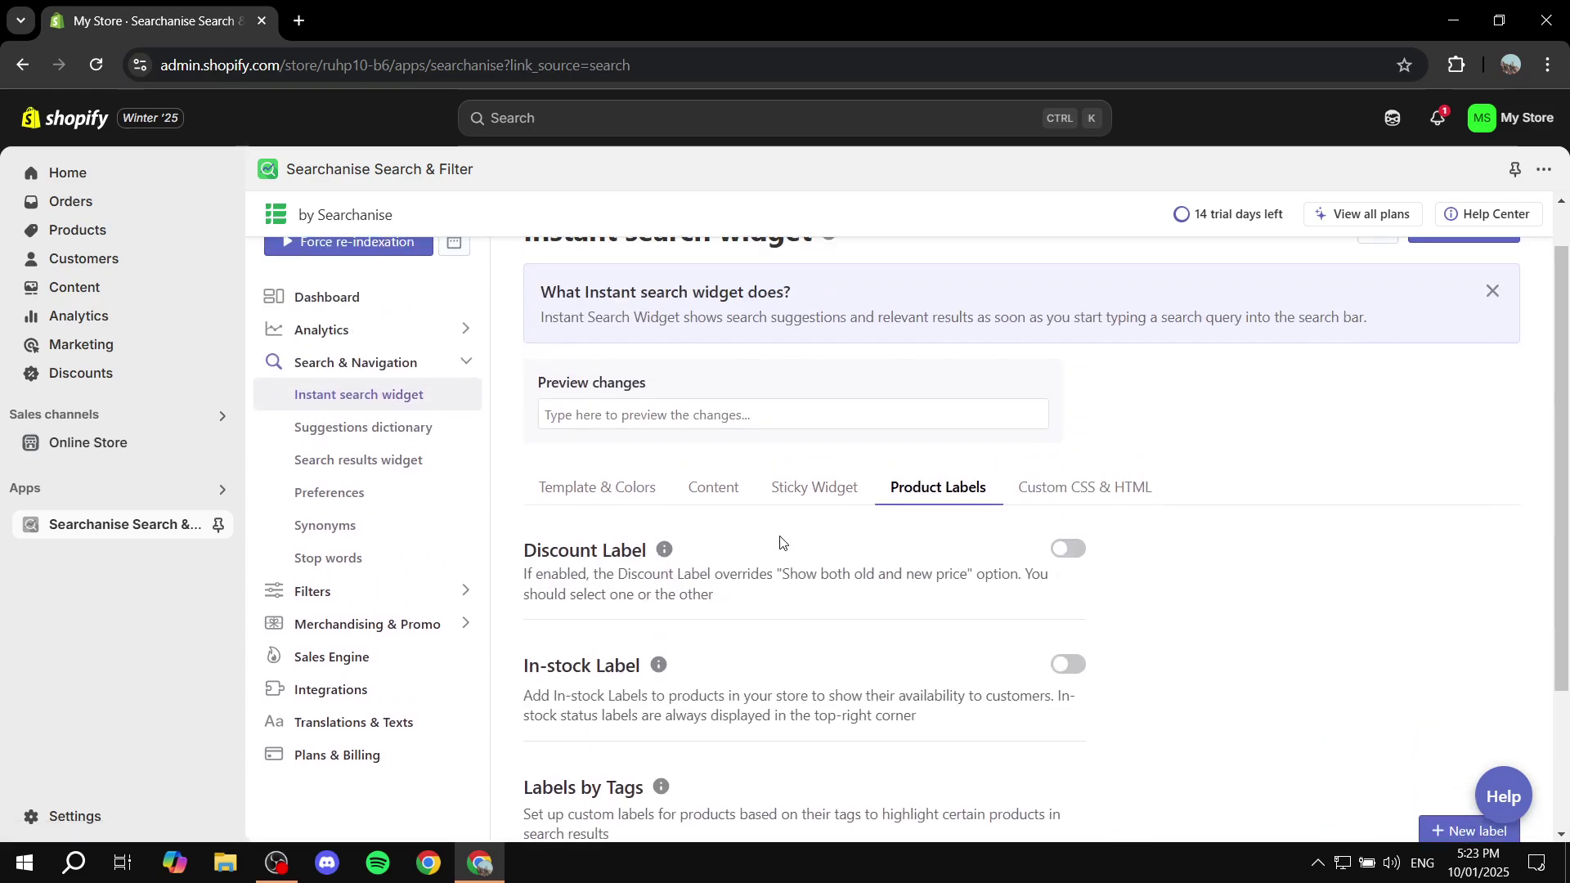
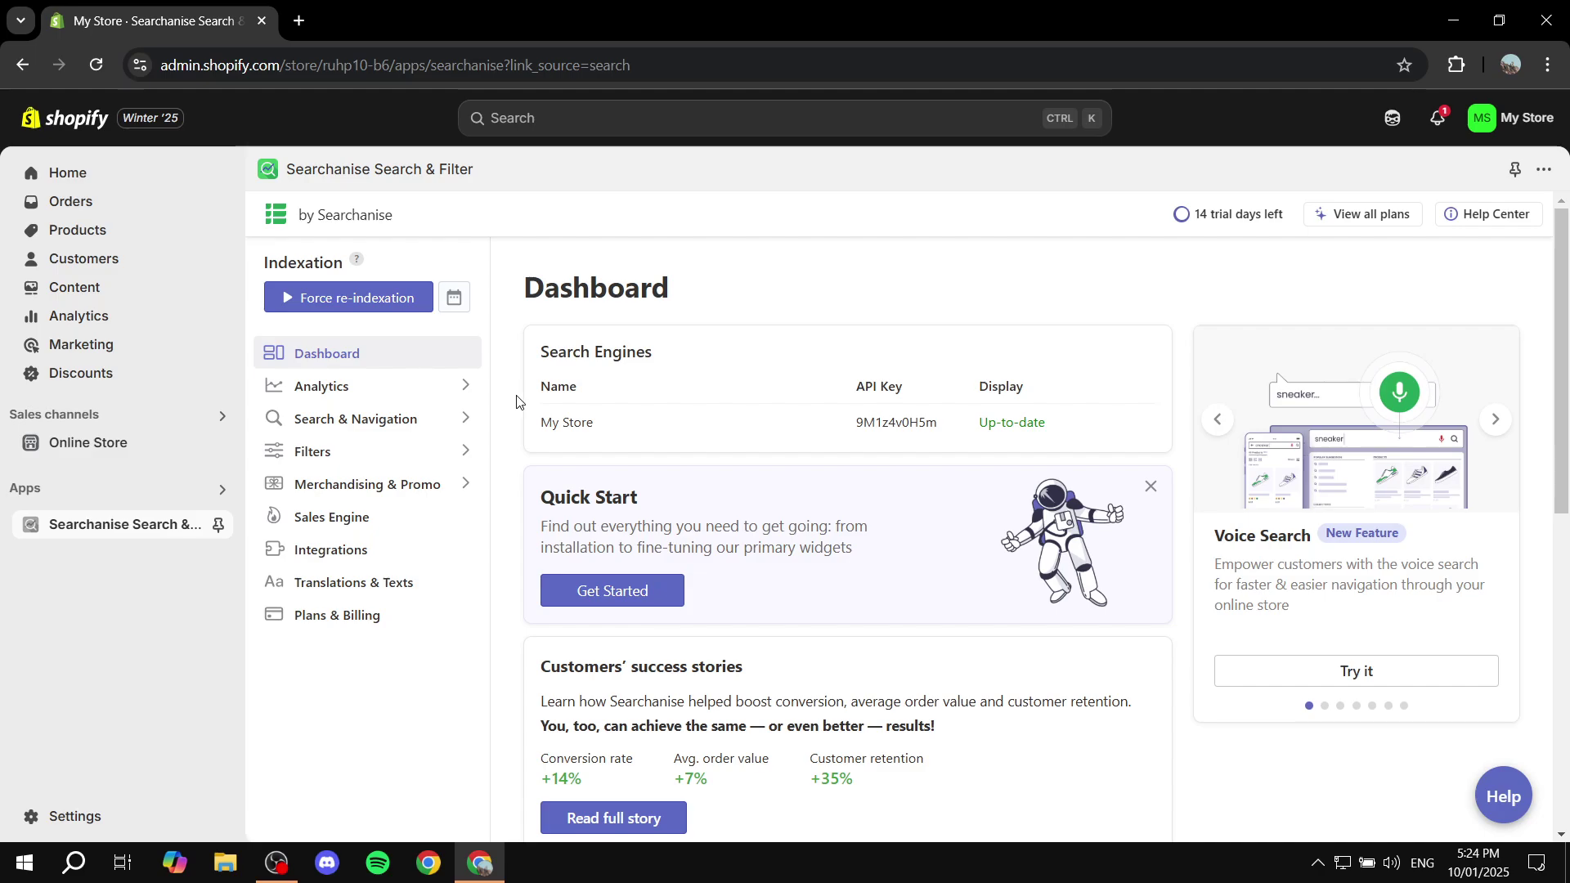
# Open the Search results widget settings and review the templates, high contrast mode and color options.
pyautogui.click(441, 421)
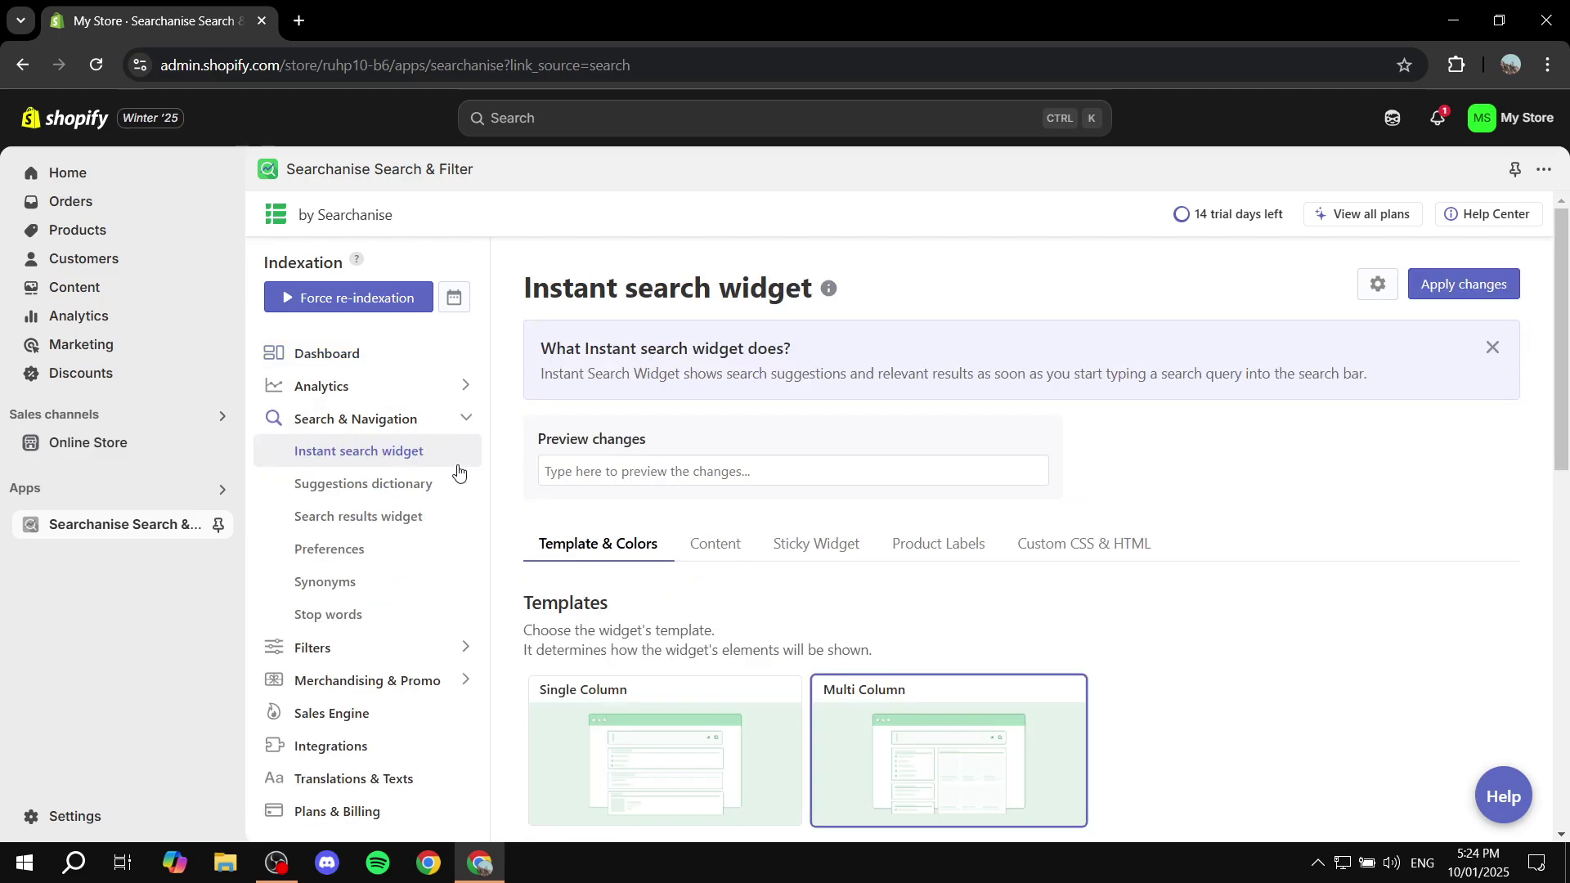
pyautogui.click(365, 517)
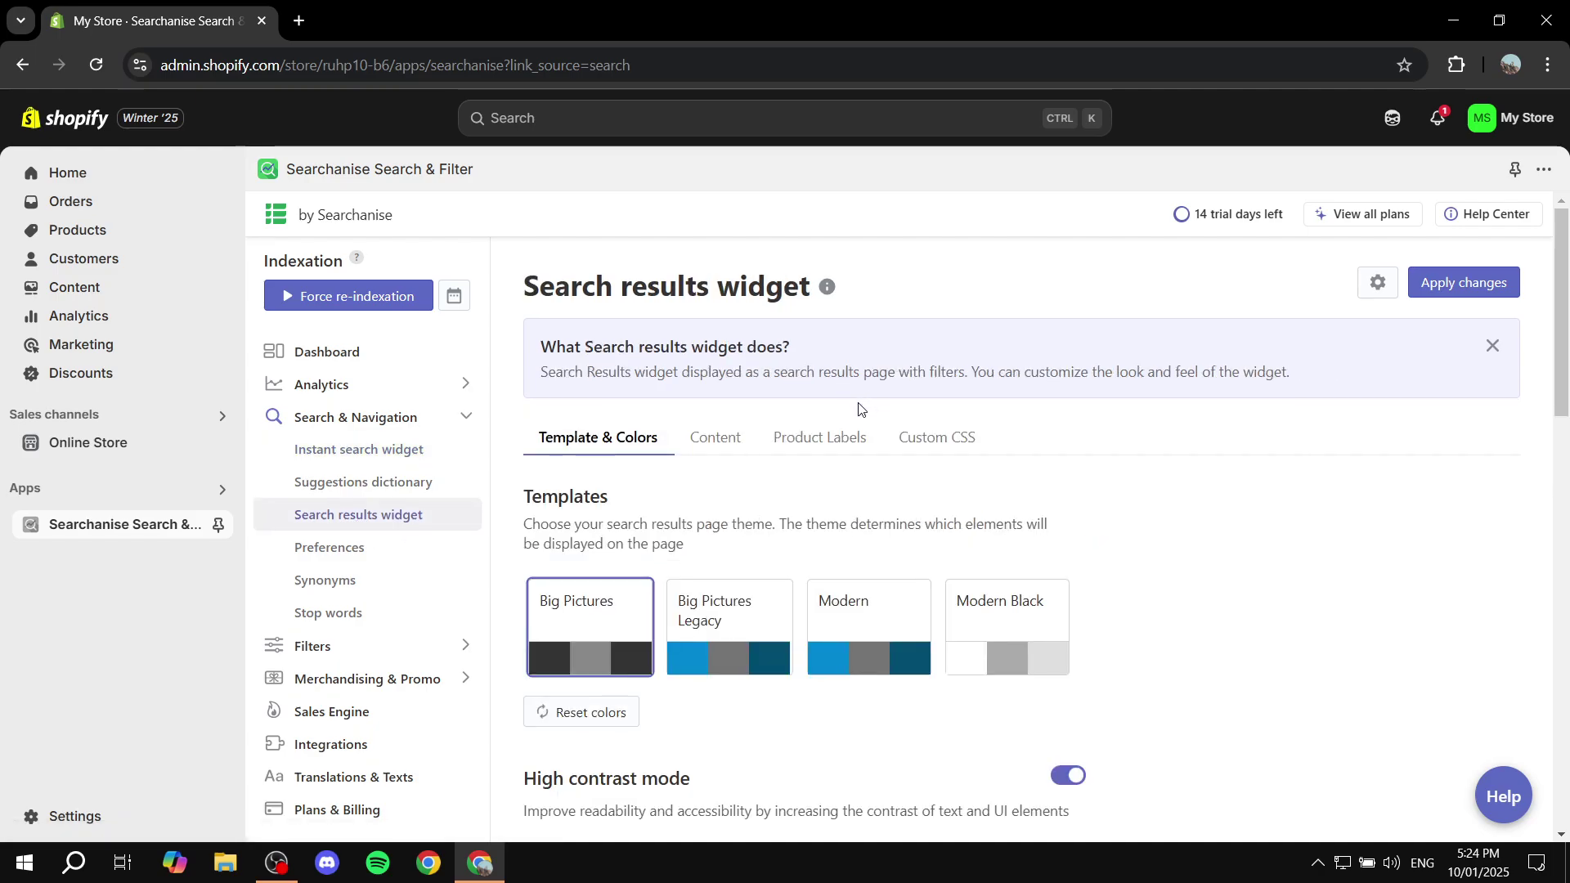
pyautogui.scroll(-2, 833, 376)
pyautogui.scroll(2, 895, 290)
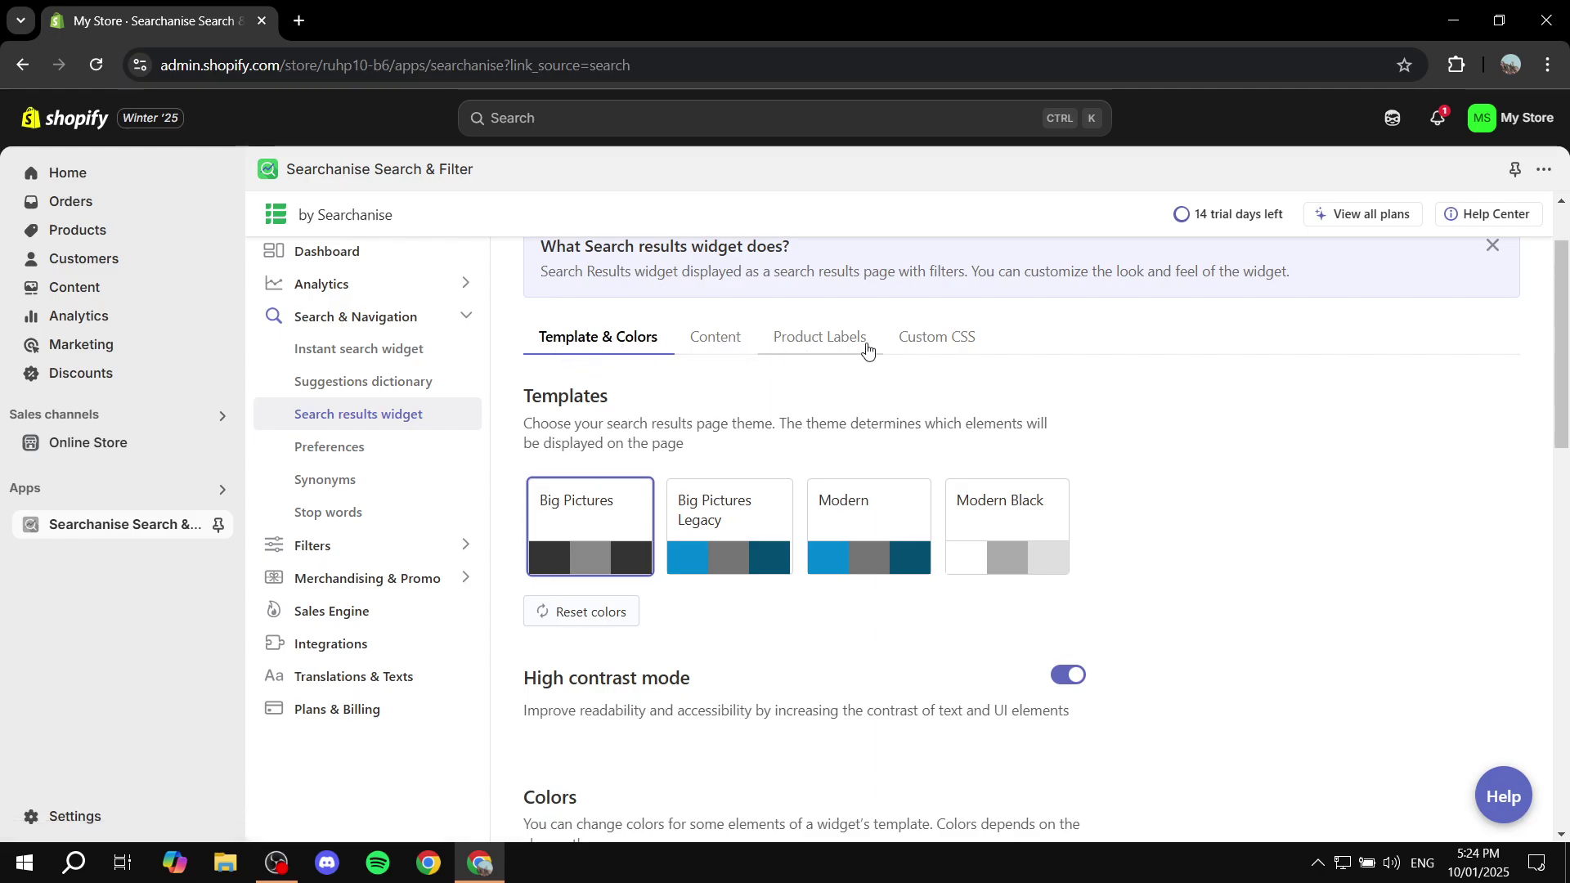
pyautogui.scroll(-8, 816, 452)
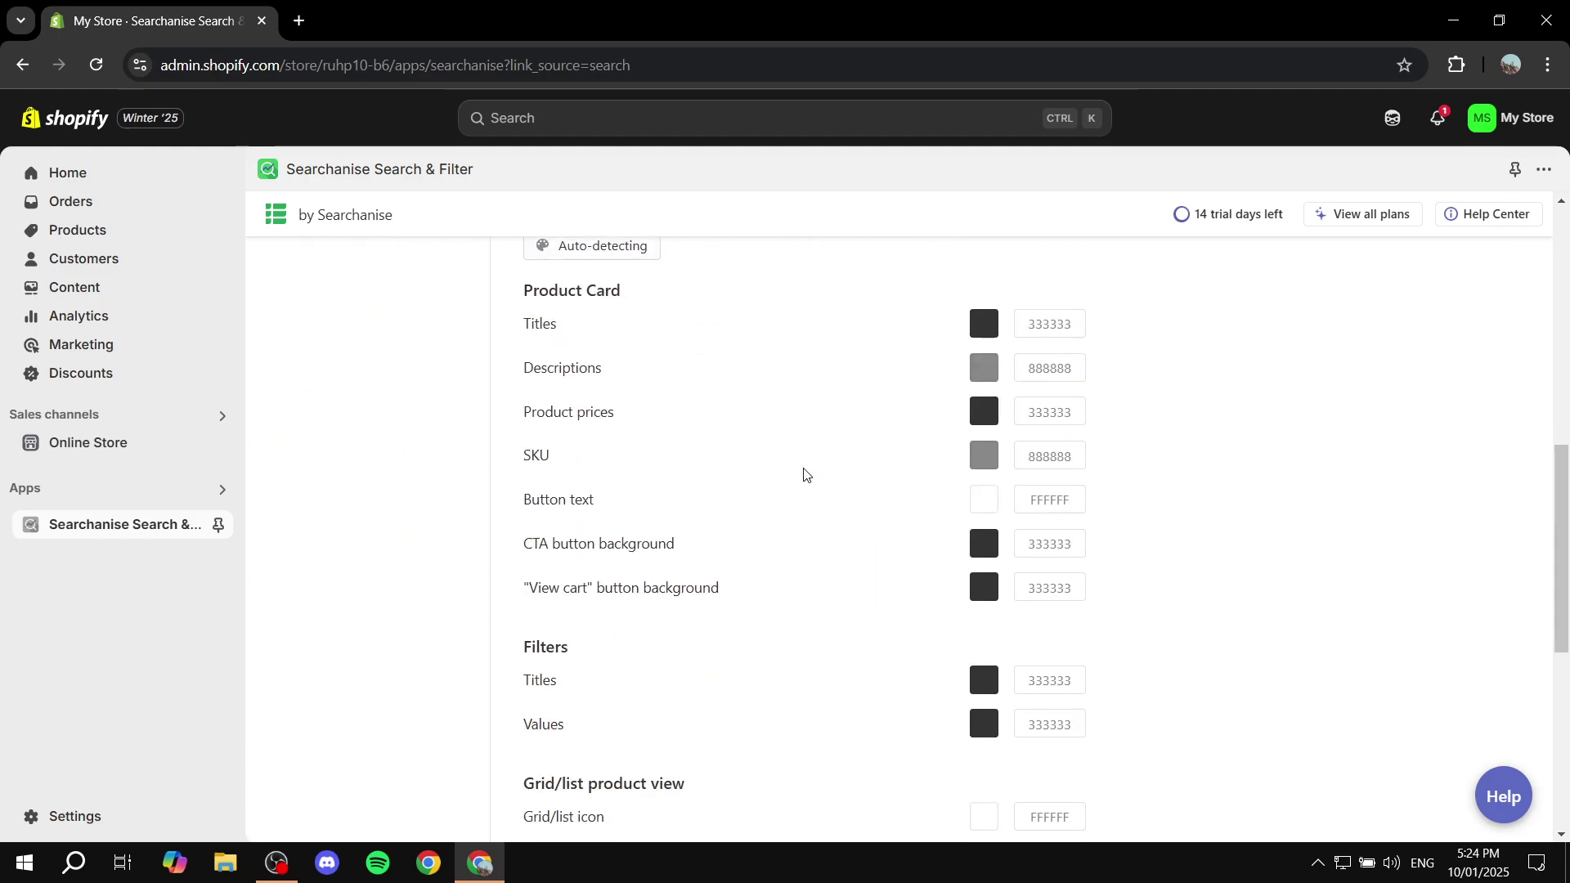
pyautogui.scroll(-5, 1006, 504)
pyautogui.scroll(15, 1004, 496)
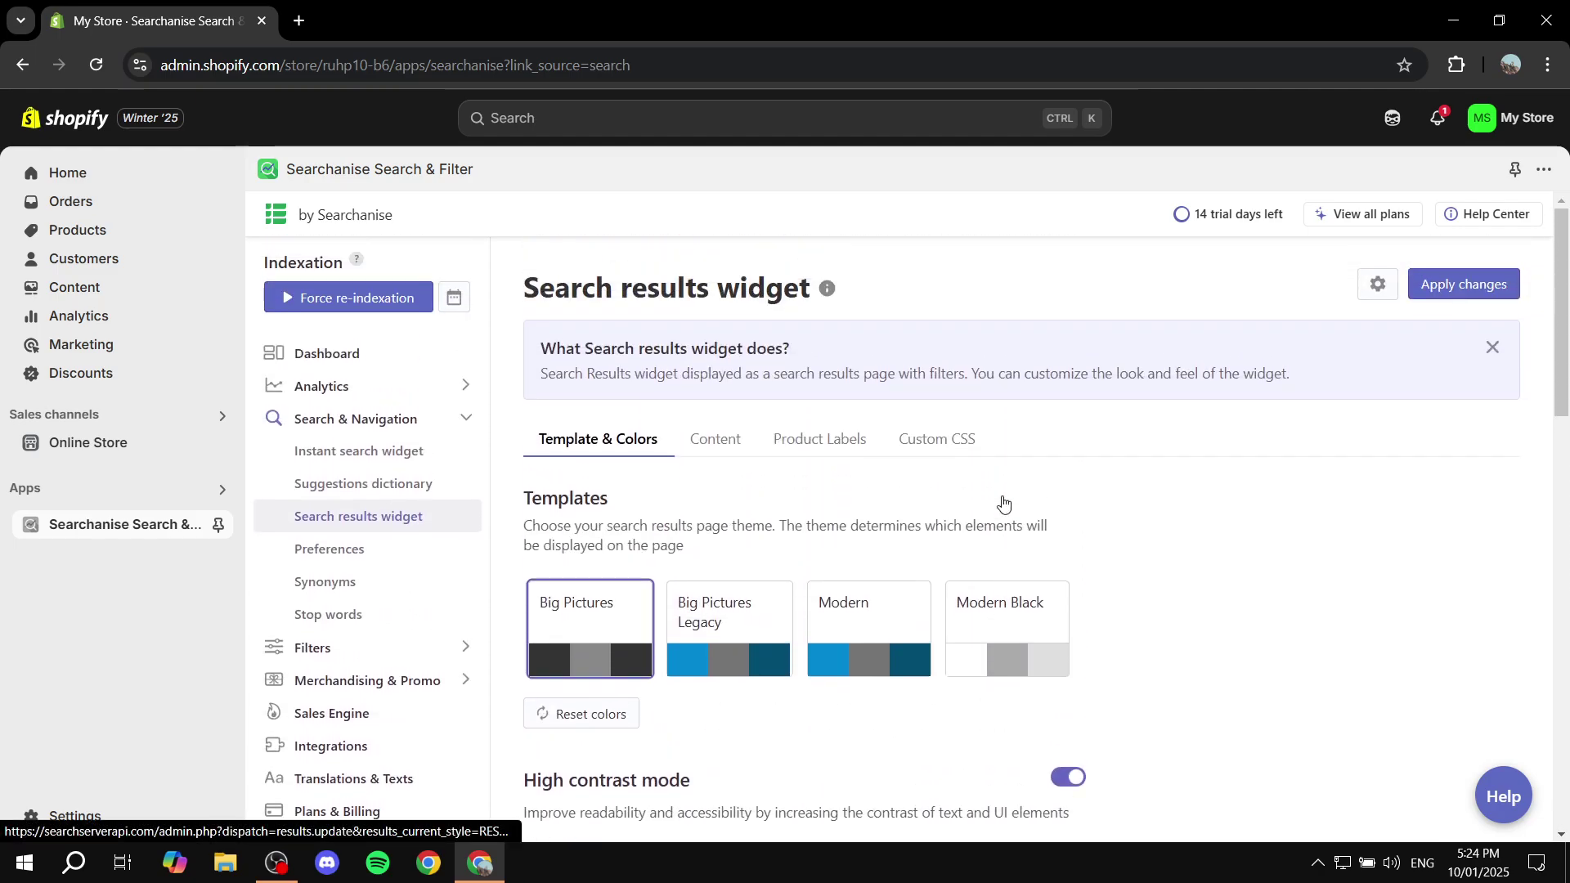
# Open the search Preferences and review the product options, from AI Personalization down to the price settings.
pyautogui.click(330, 548)
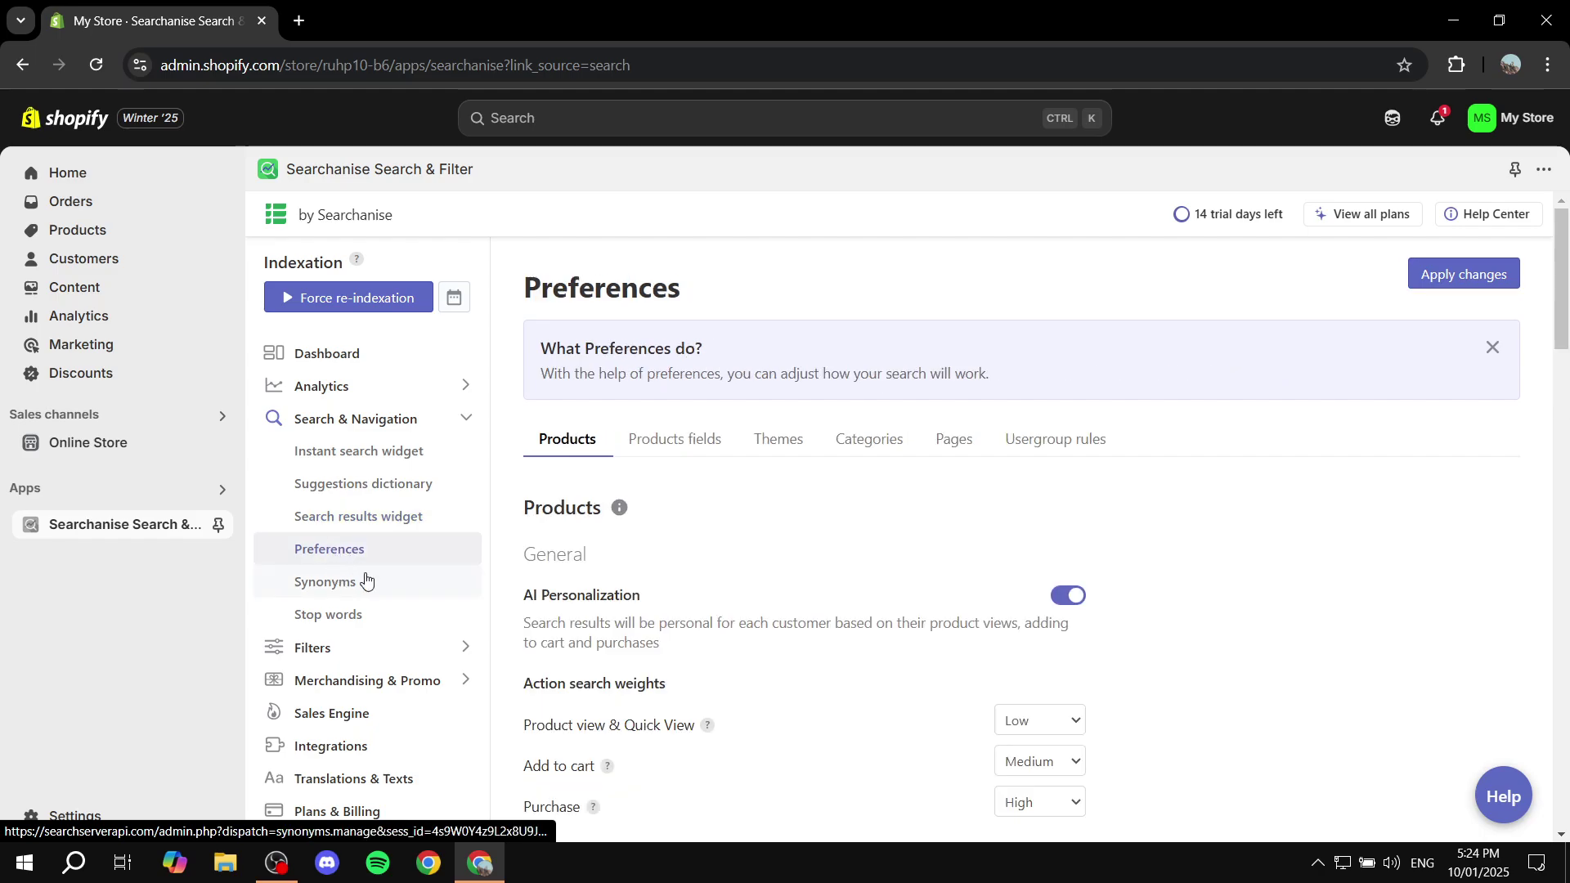
pyautogui.scroll(-2, 707, 482)
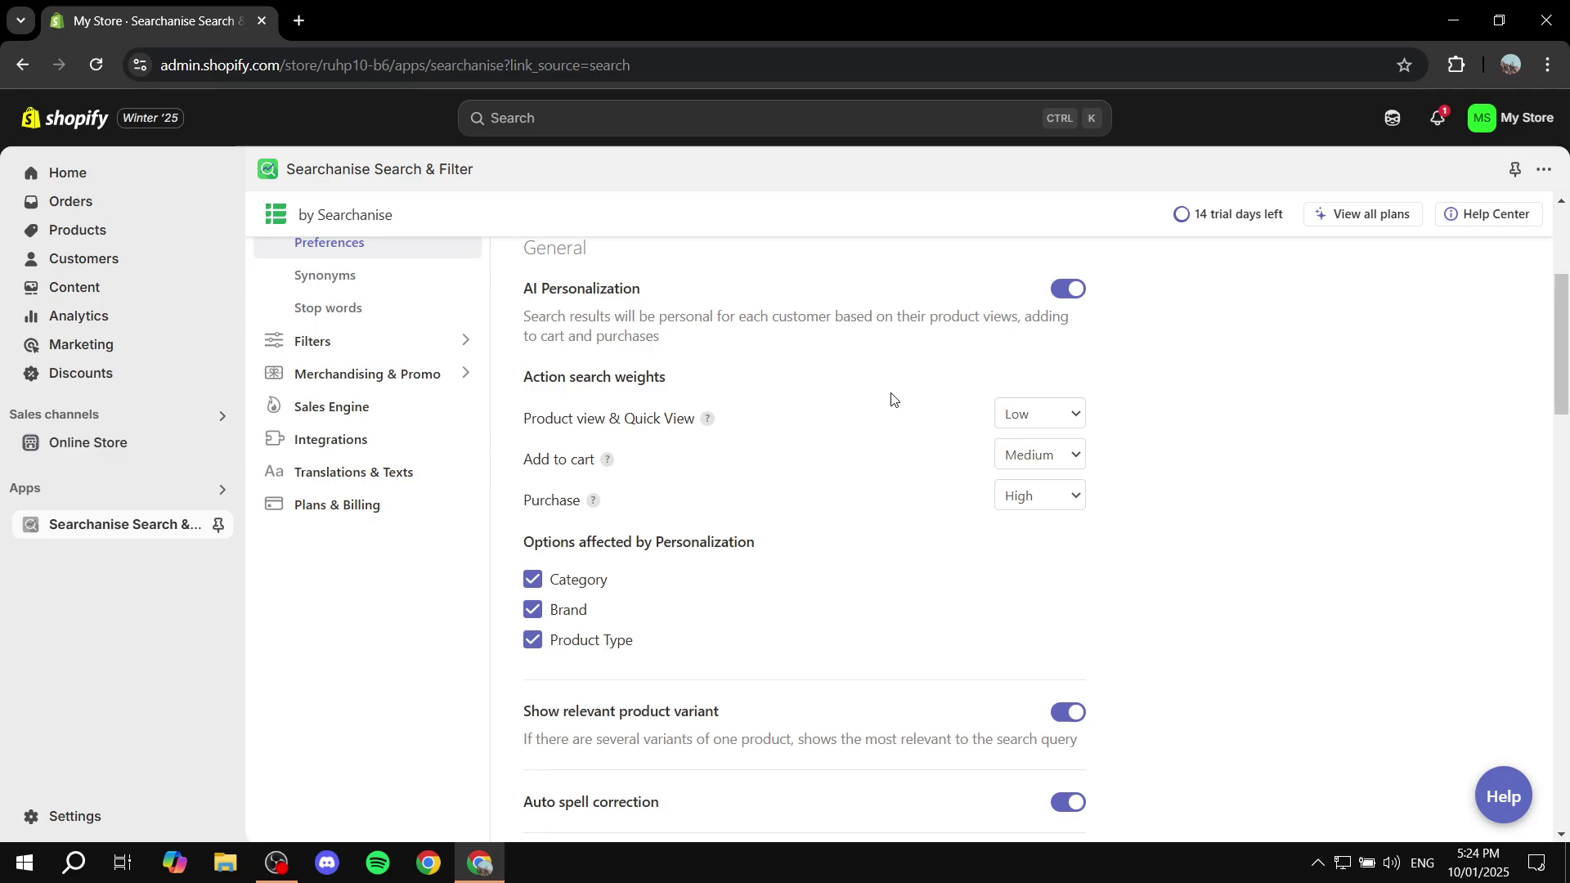
pyautogui.scroll(-5, 892, 399)
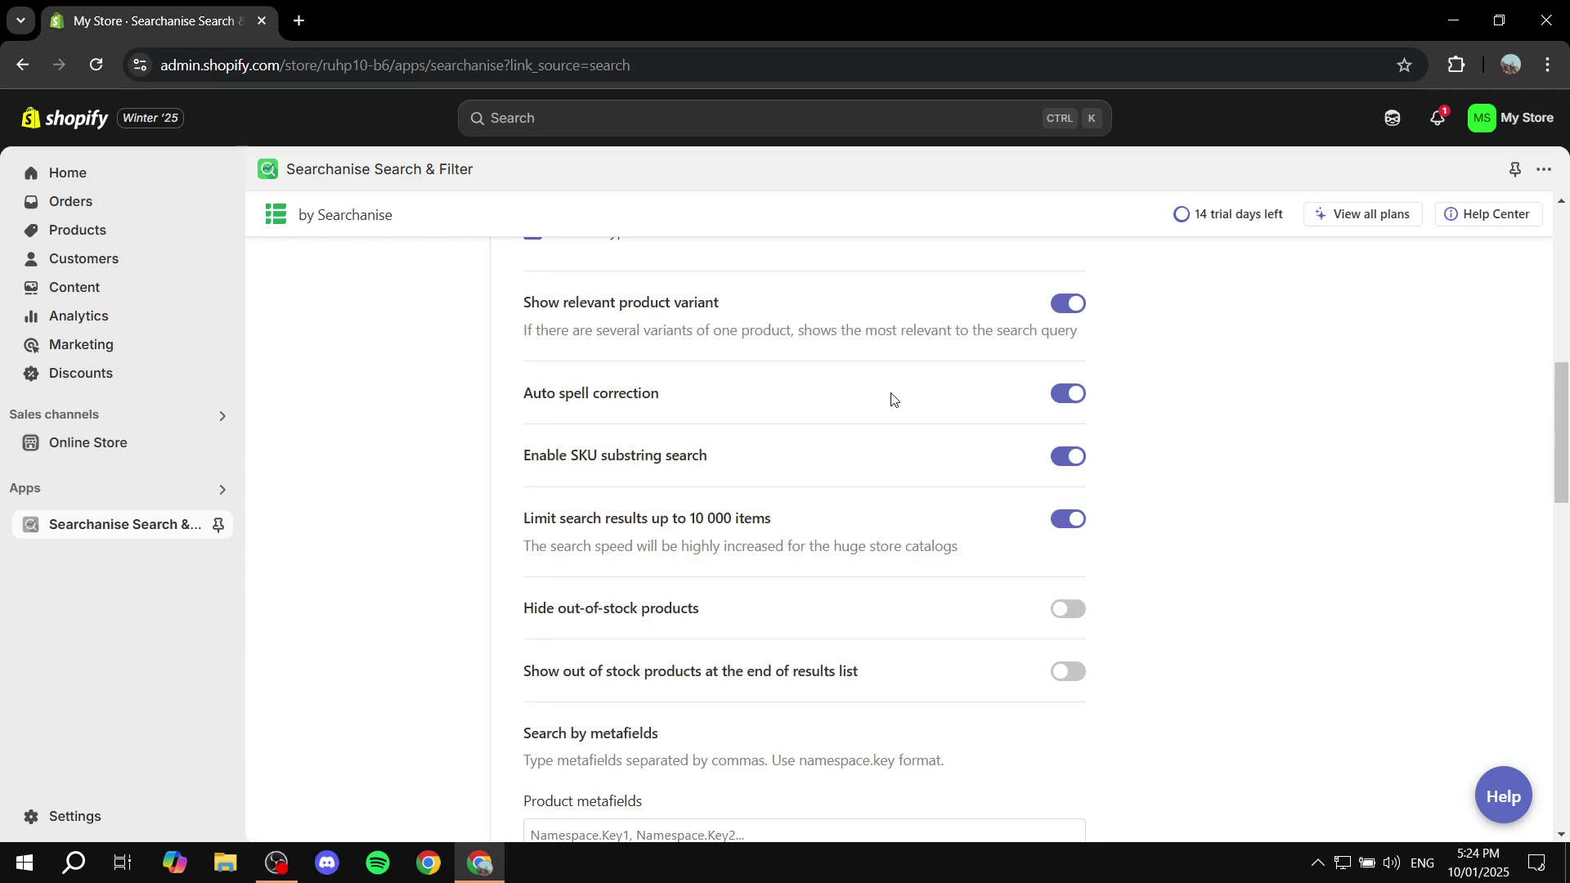
pyautogui.scroll(-10, 893, 399)
pyautogui.scroll(14, 932, 487)
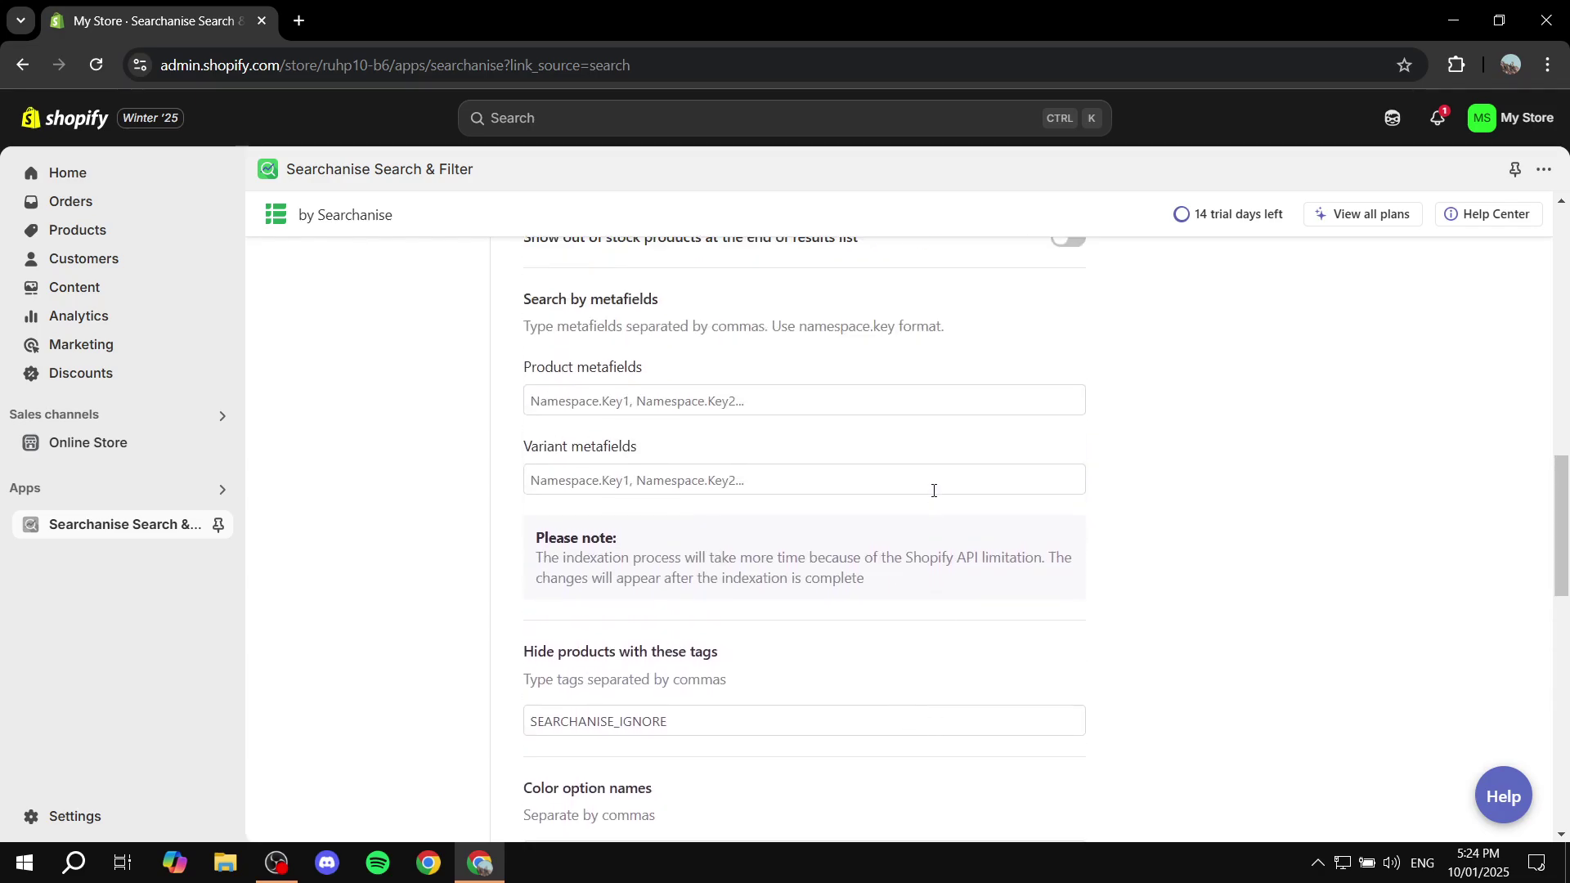
pyautogui.scroll(-7, 912, 495)
pyautogui.scroll(-15, 906, 493)
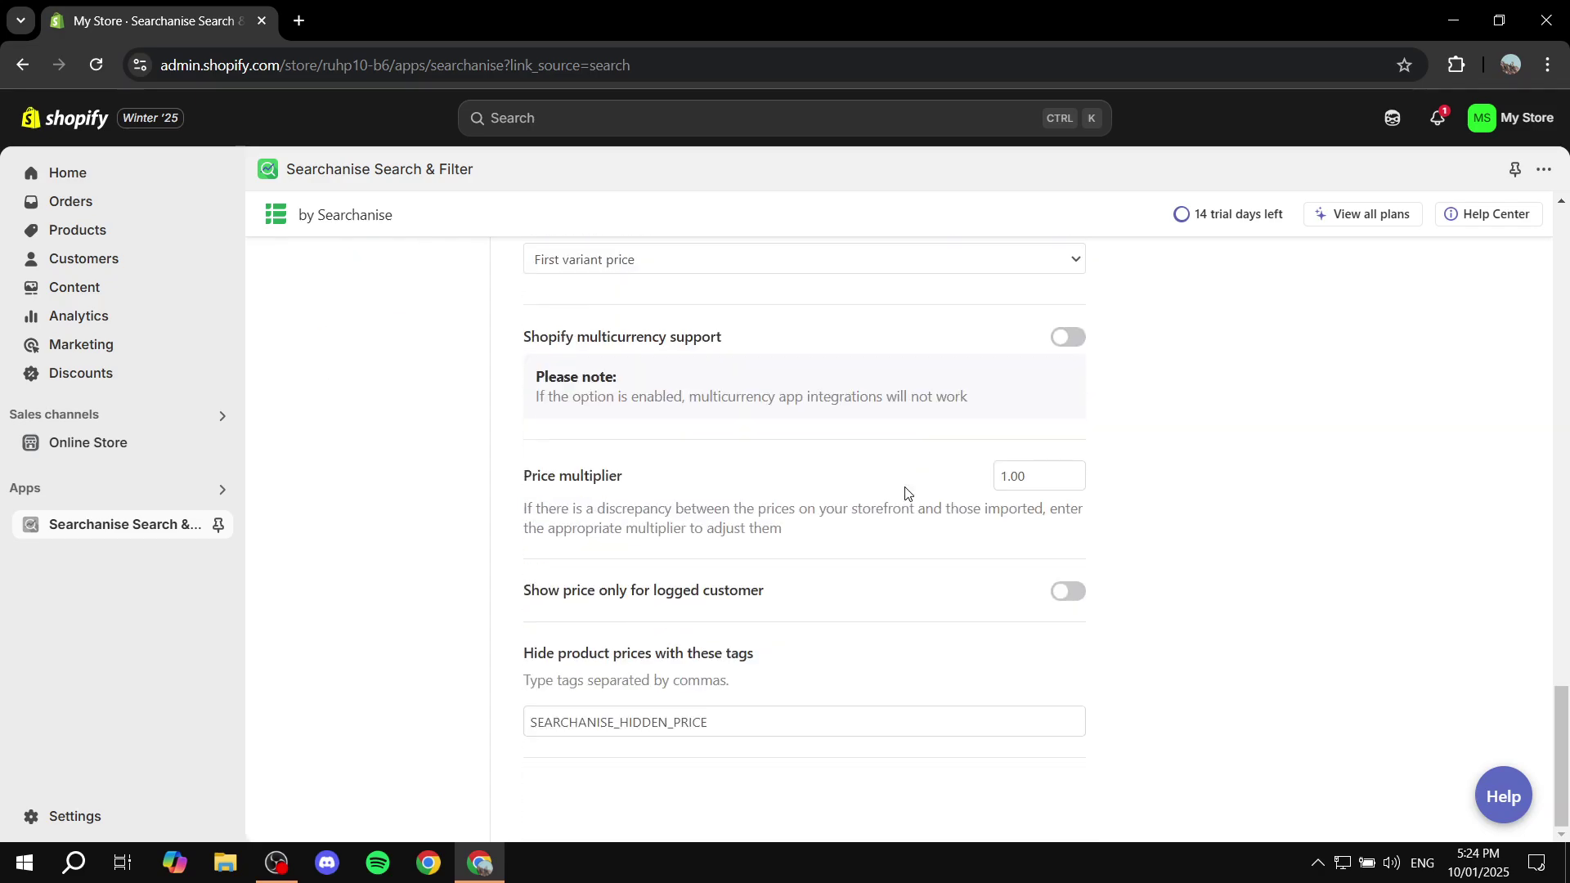
pyautogui.scroll(15, 905, 493)
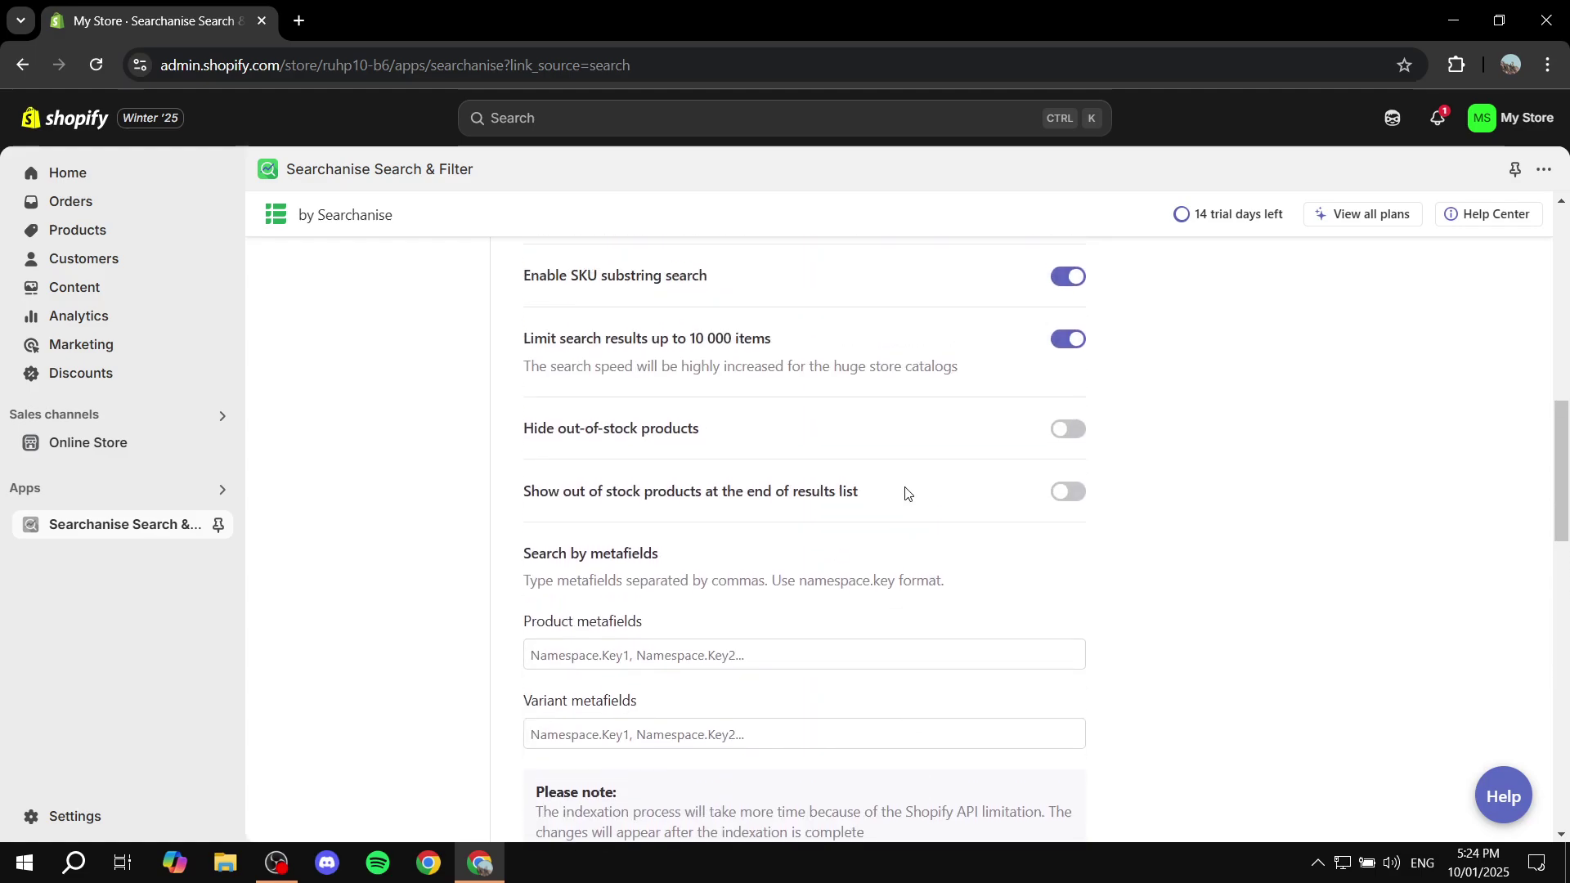
# Examine the general product preferences for search result limits and hiding out-of-stock products.
pyautogui.scroll(4, 906, 493)
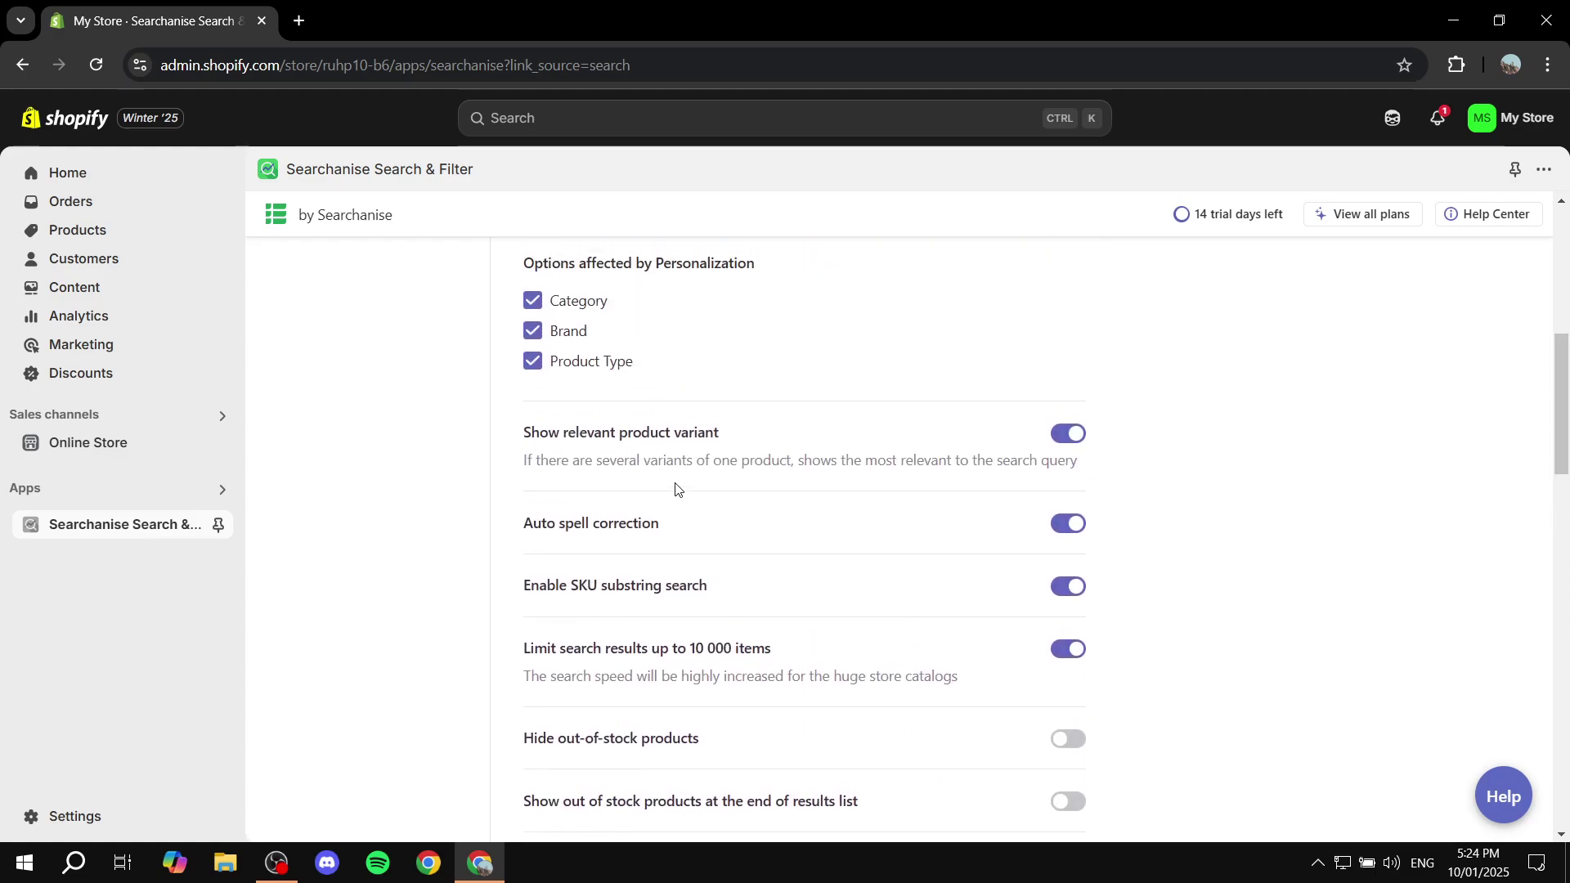
pyautogui.scroll(-1, 527, 576)
pyautogui.moveTo(518, 636); pyautogui.dragTo(872, 652)
pyautogui.click(872, 652)
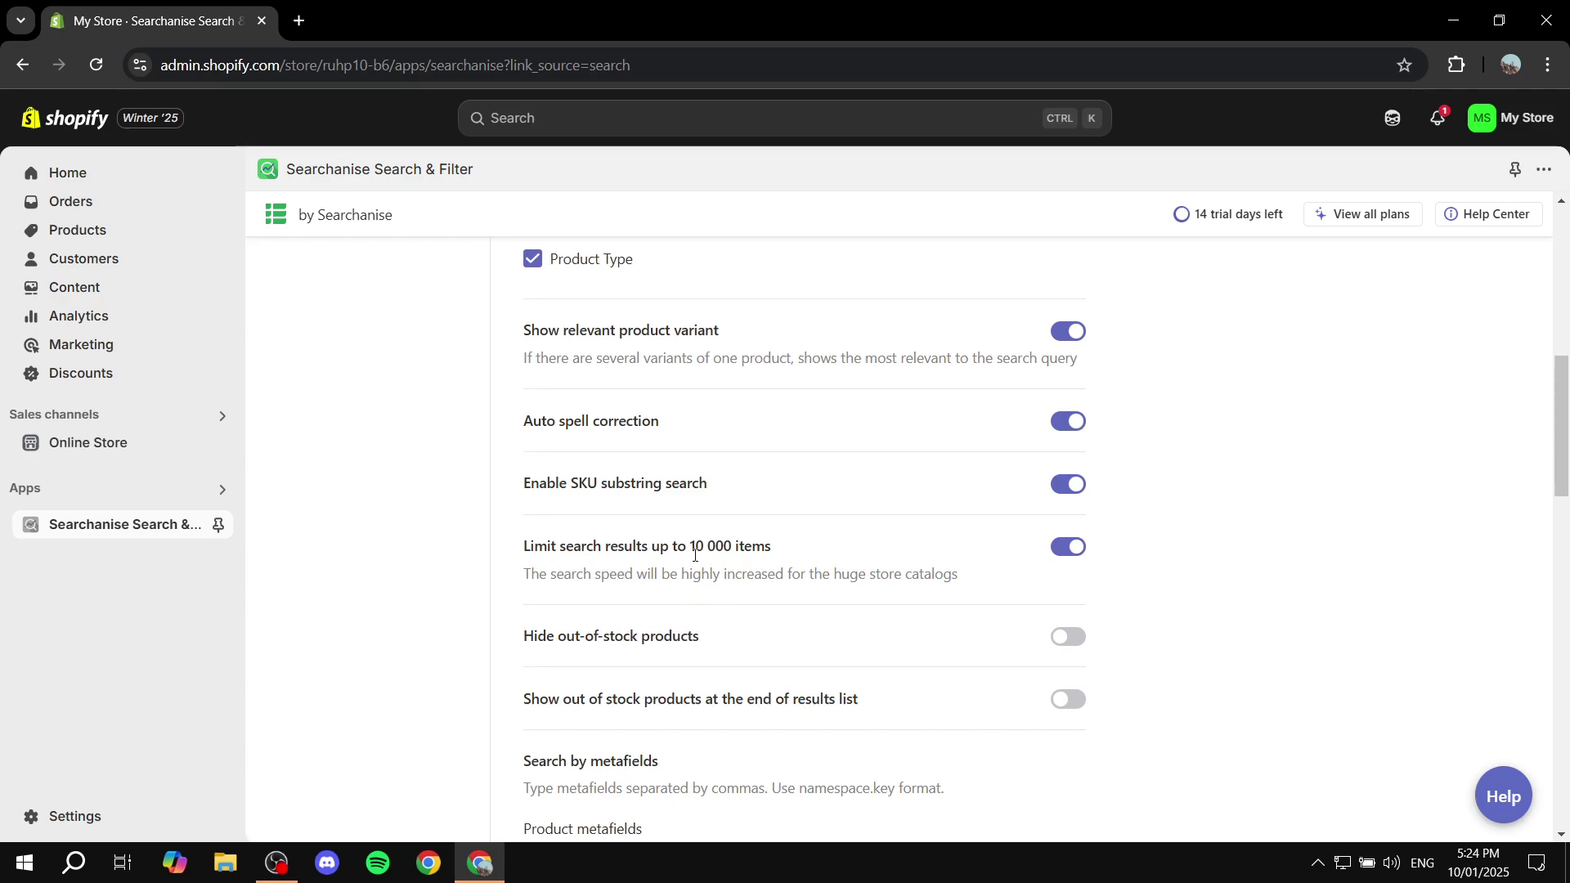
pyautogui.scroll(6, 614, 475)
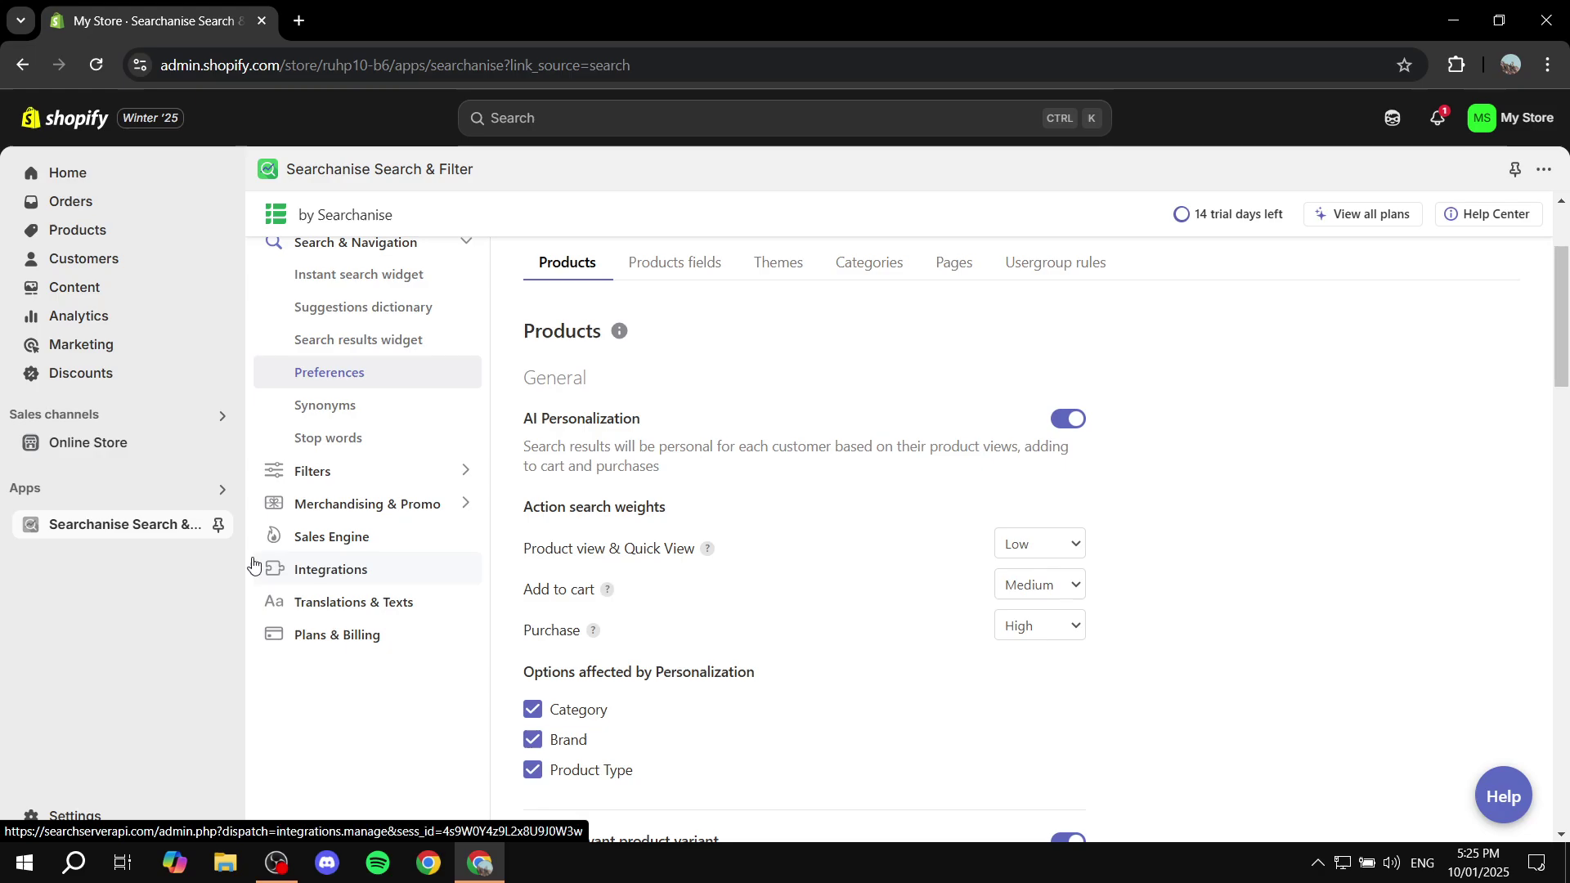
# Open the Filter list, look through the existing filters and view the form for adding a filter.
pyautogui.click(360, 471)
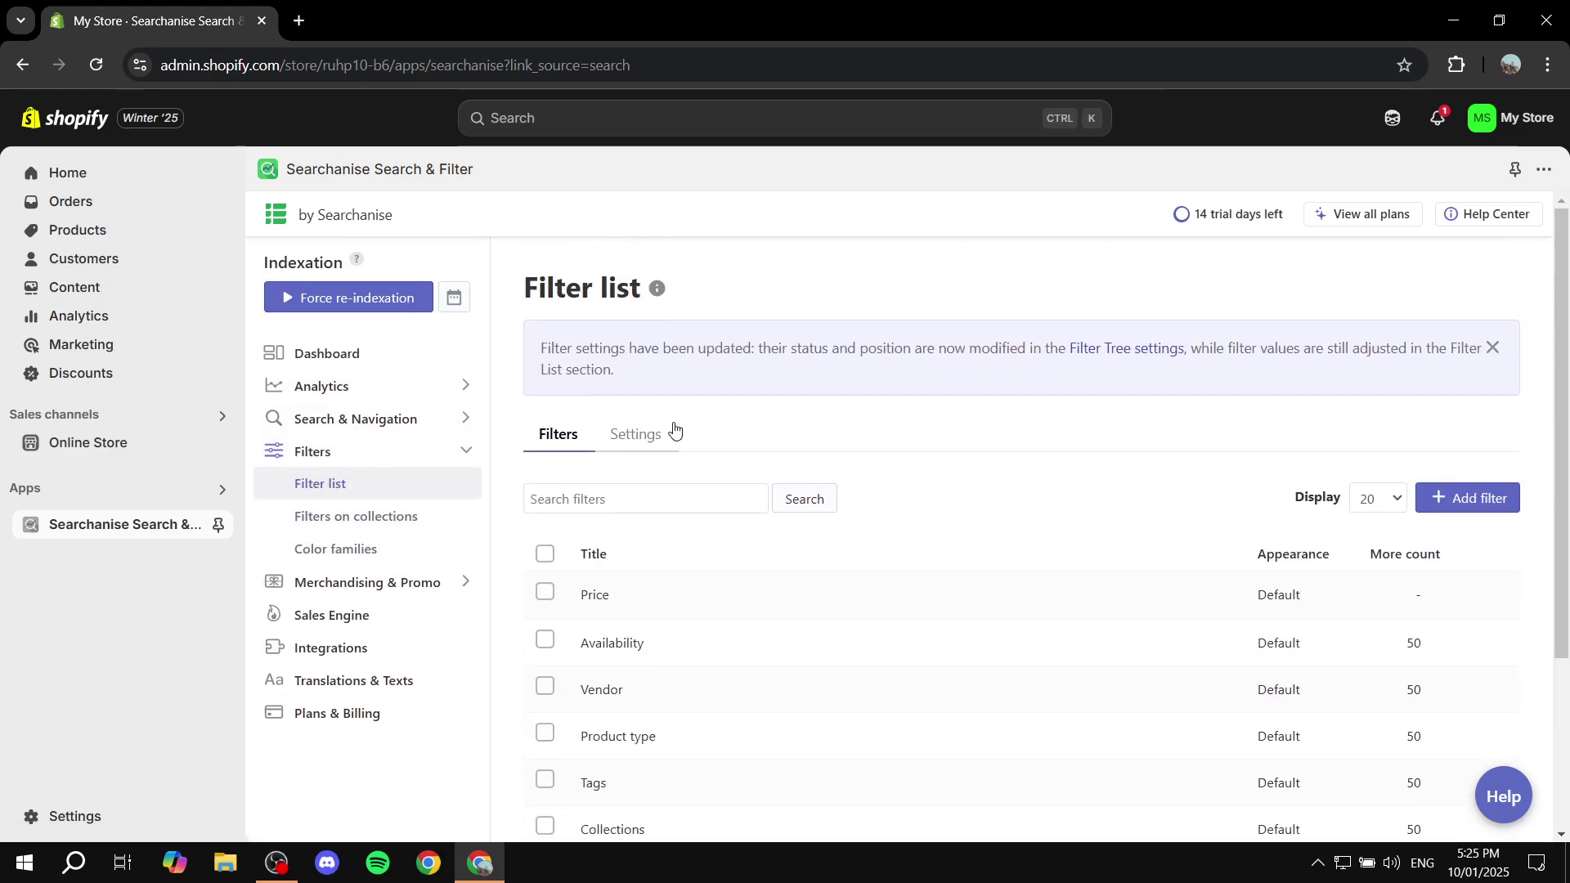
pyautogui.scroll(-1, 673, 455)
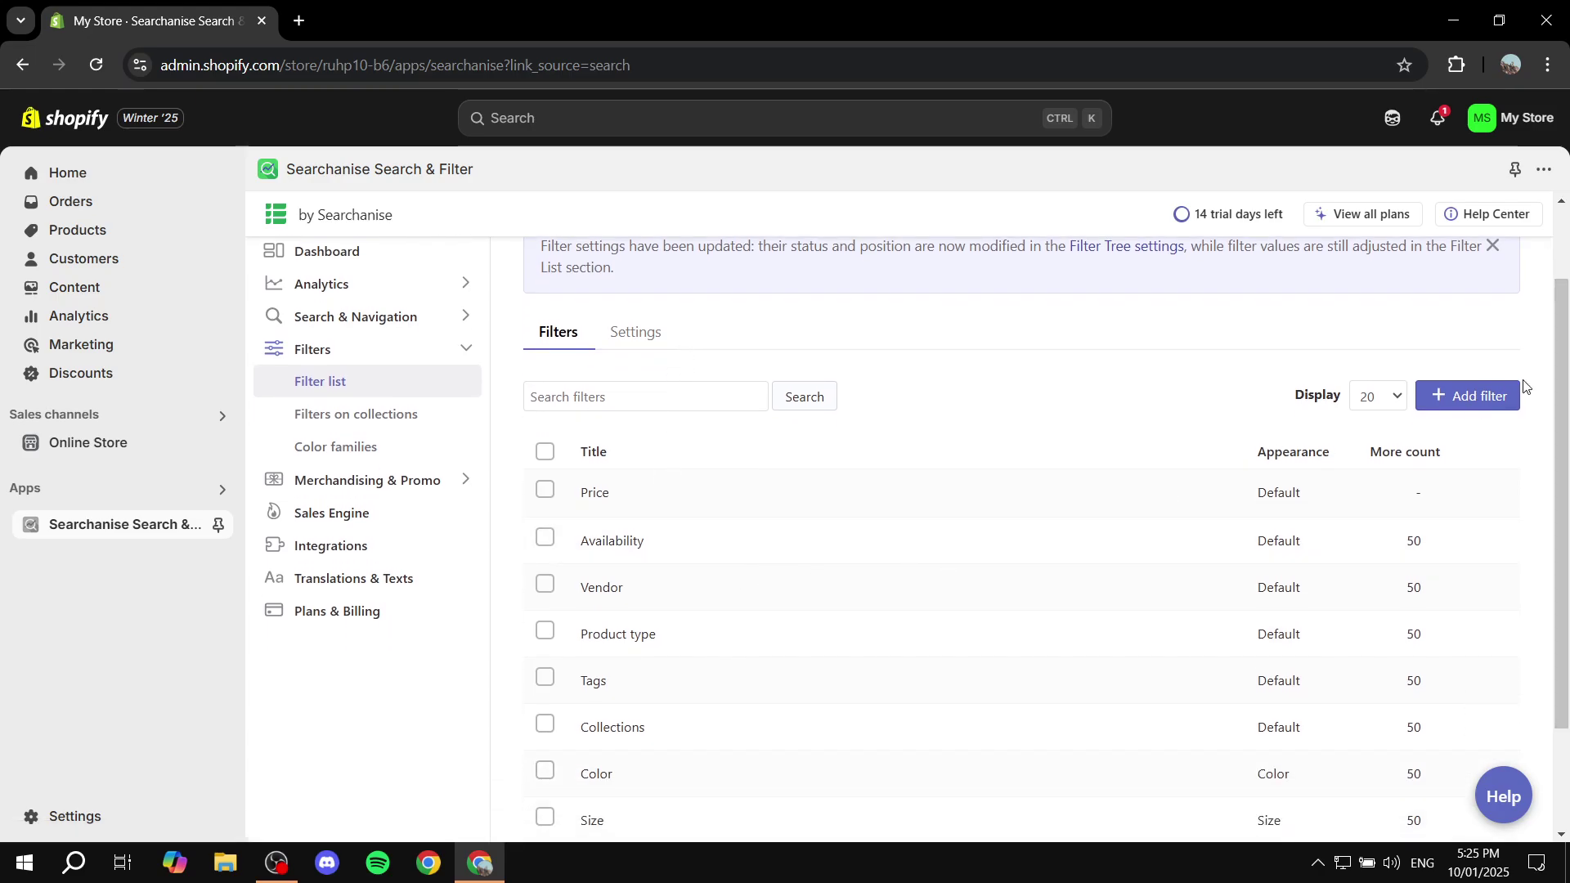
pyautogui.click(1457, 402)
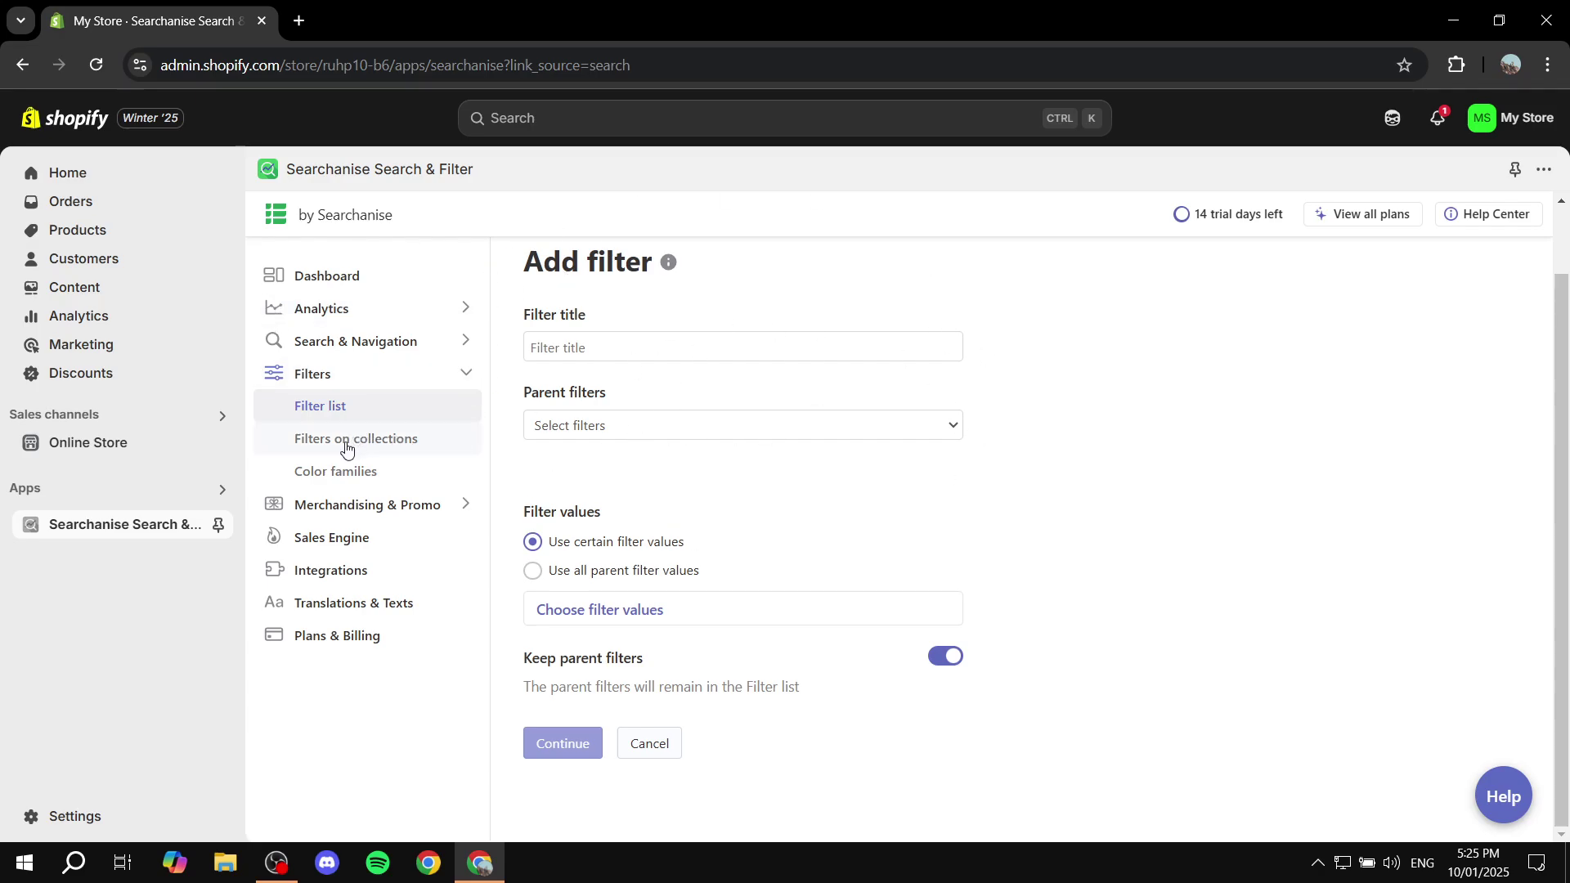
# Open Filters on collections and try to create a custom filter tree, dismissing the navigation setup.
pyautogui.click(271, 386)
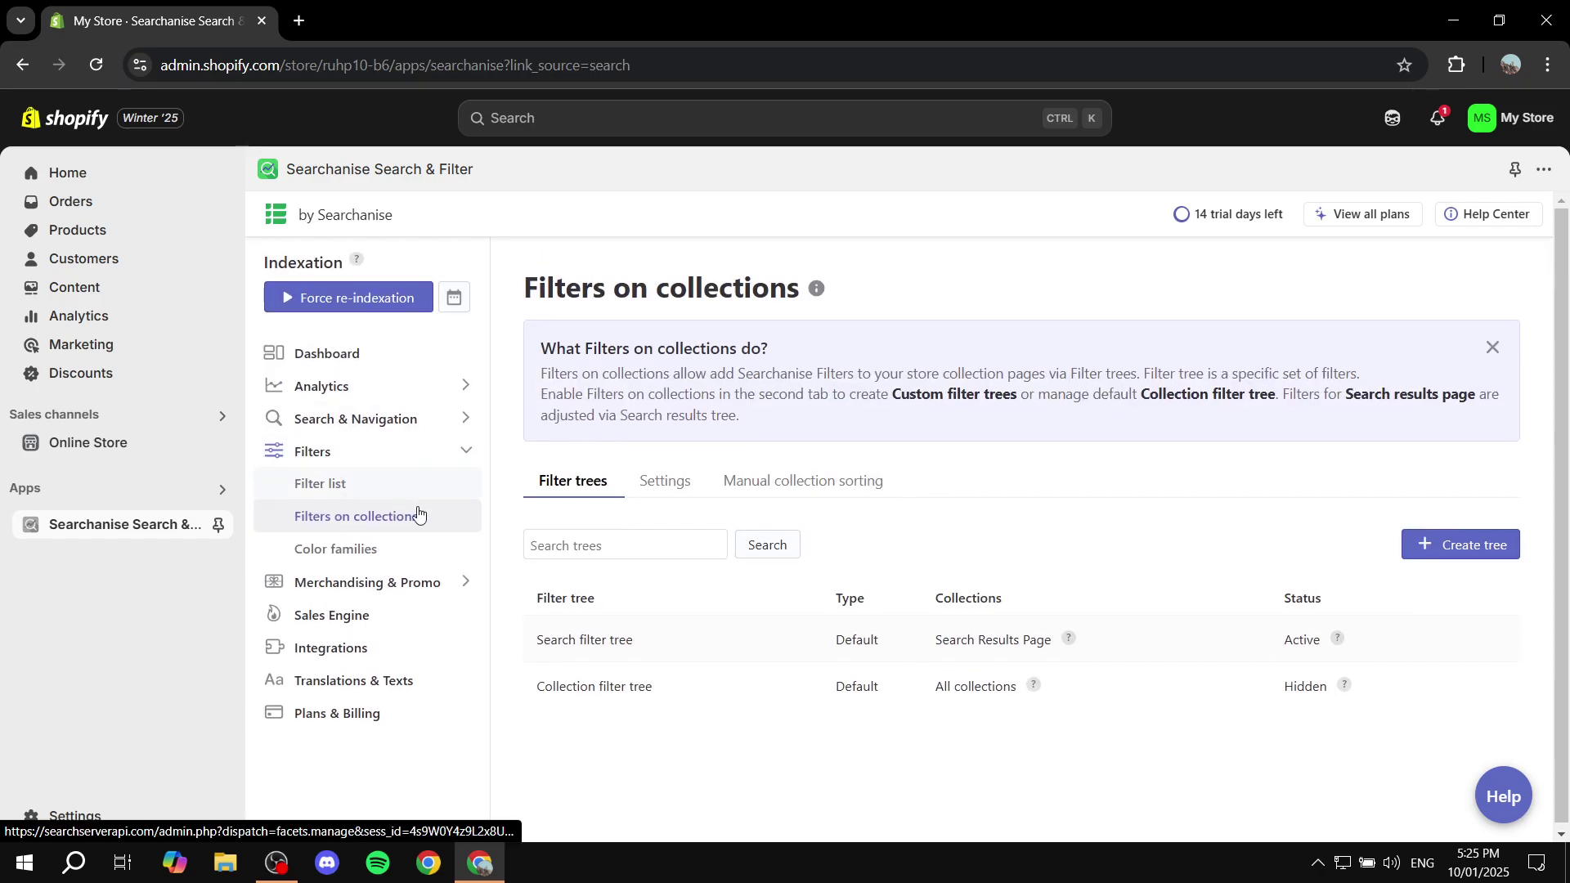
pyautogui.click(1507, 554)
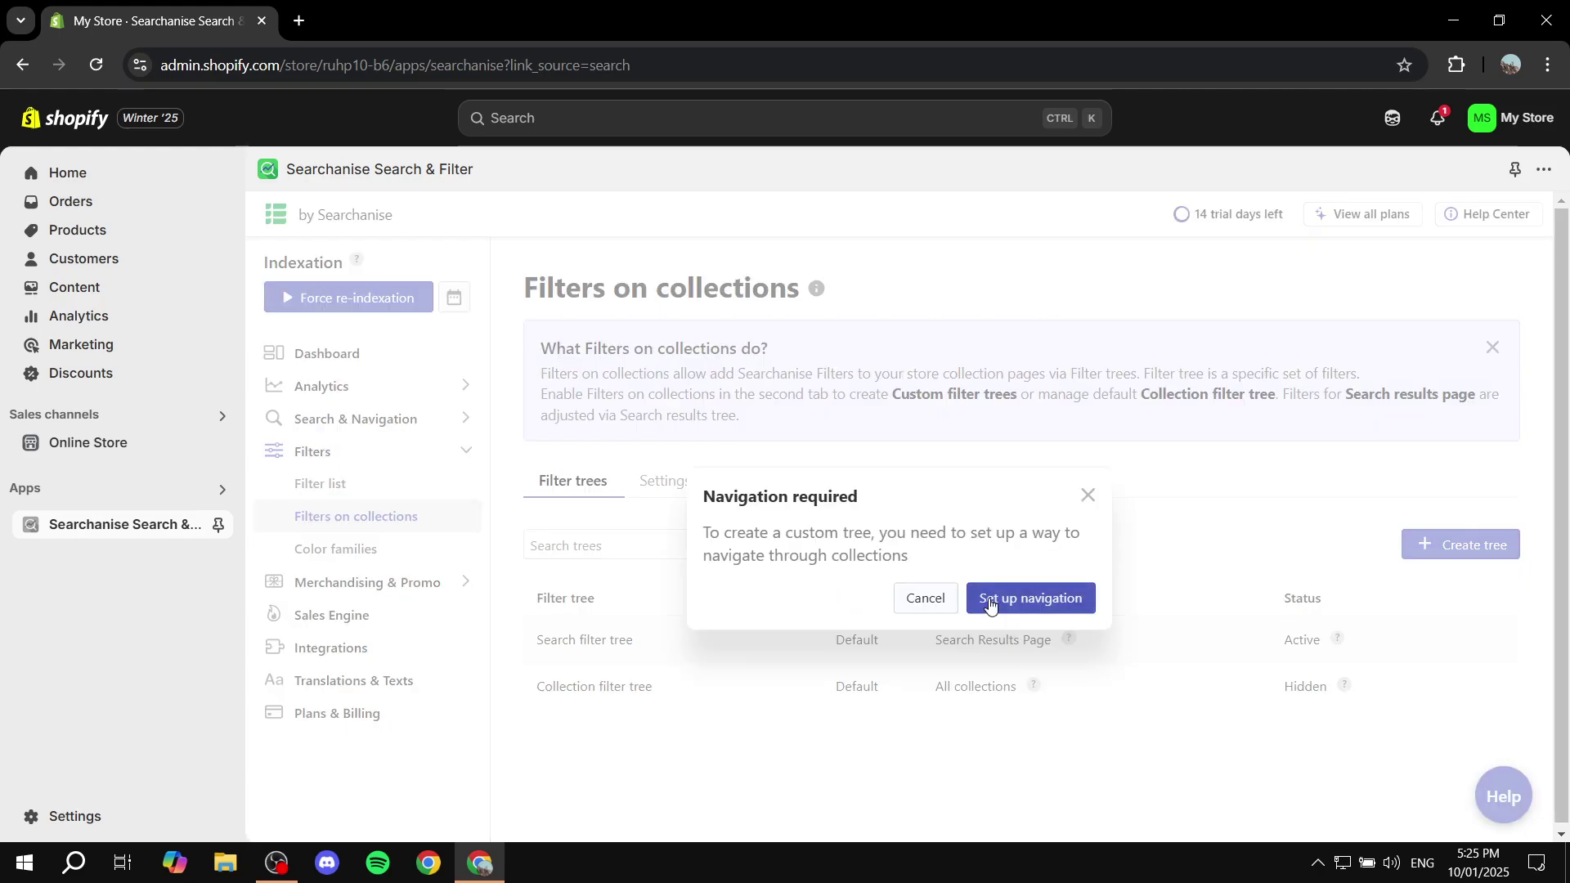
pyautogui.click(1087, 497)
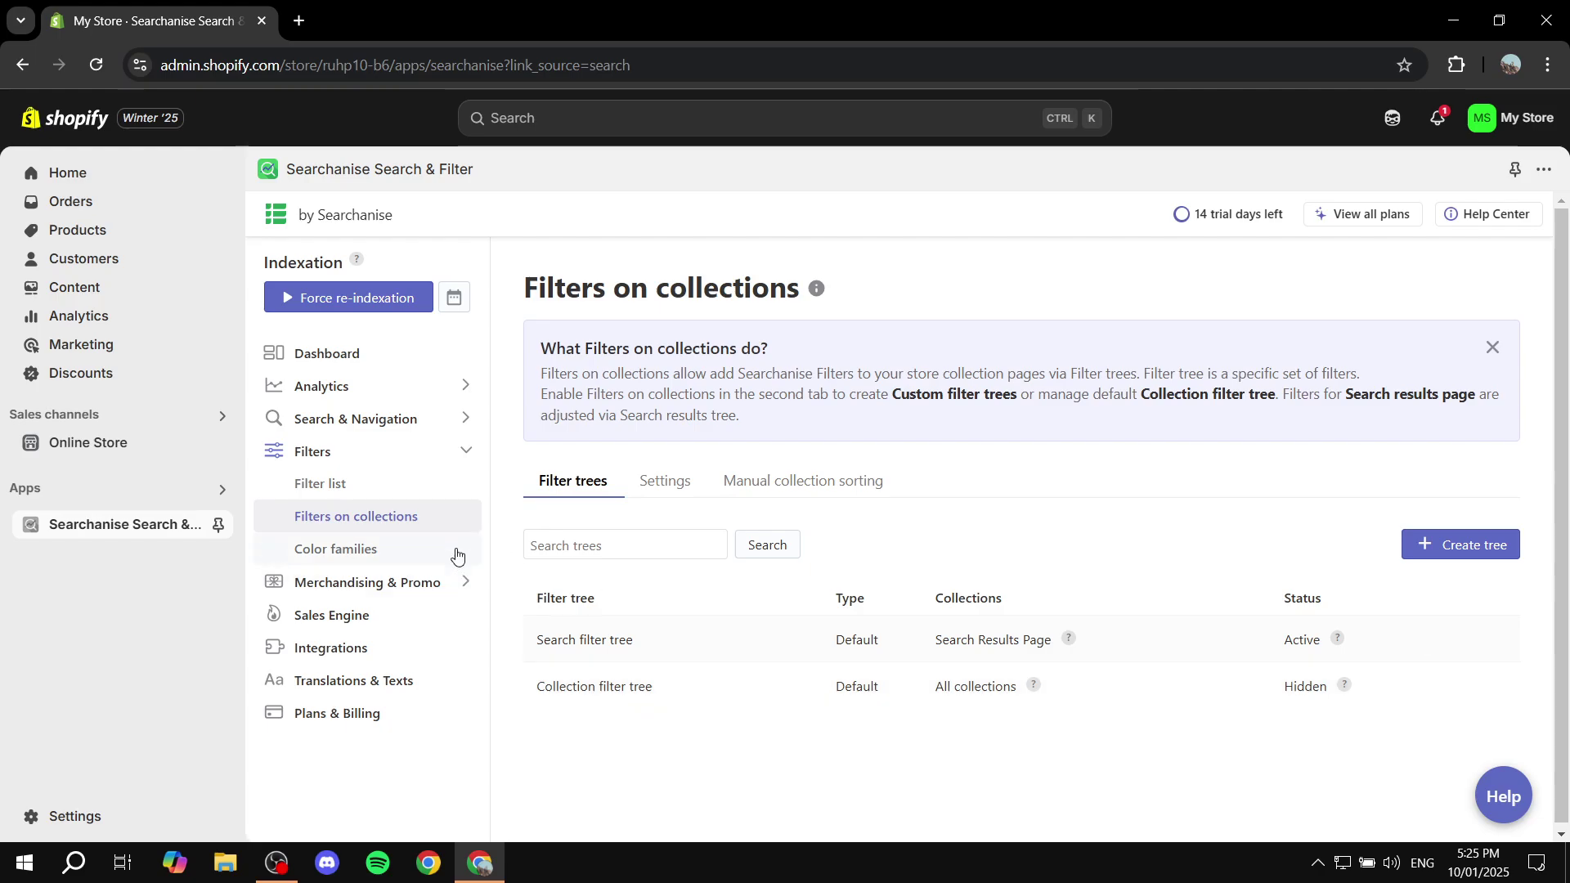
pyautogui.scroll(-1, 356, 576)
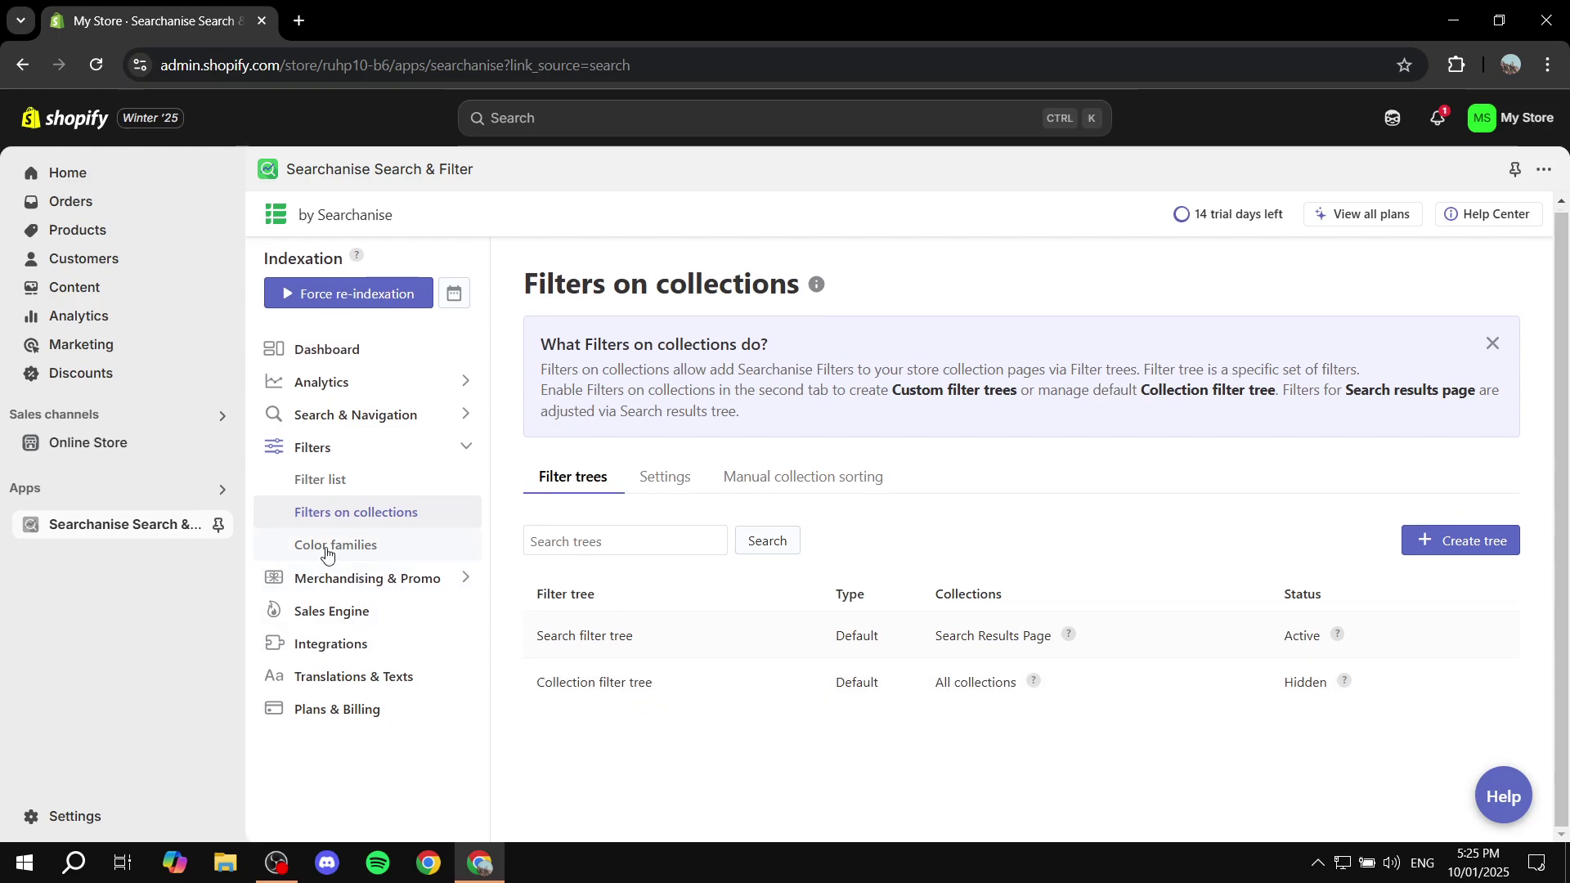
# View the Merchandising rules for products and tags, and return to the Instant search widget settings.
pyautogui.click(356, 576)
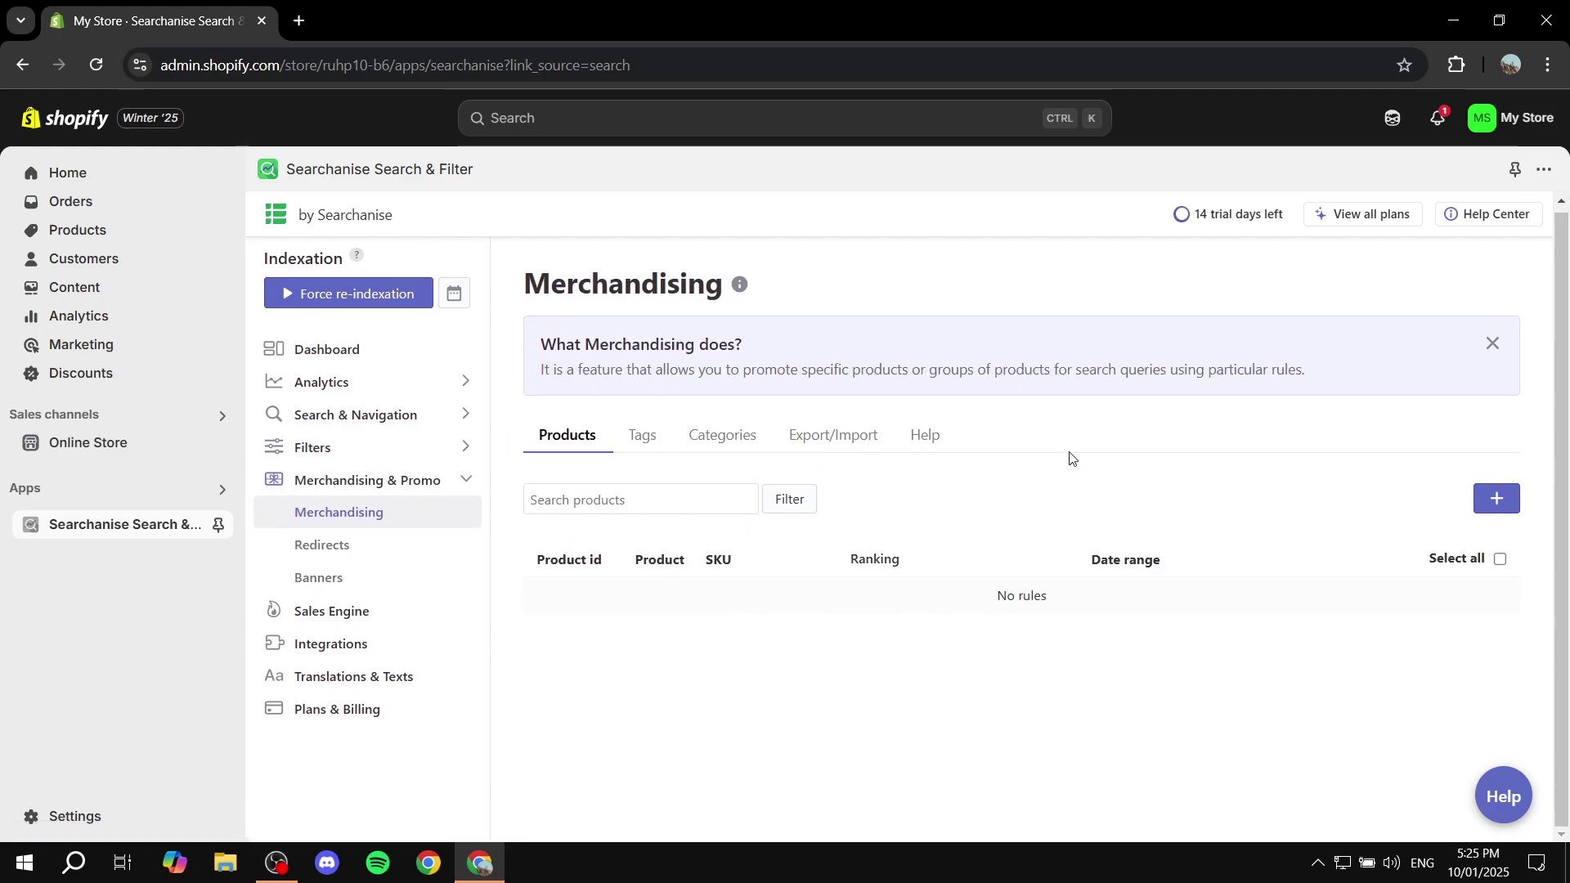
pyautogui.click(642, 437)
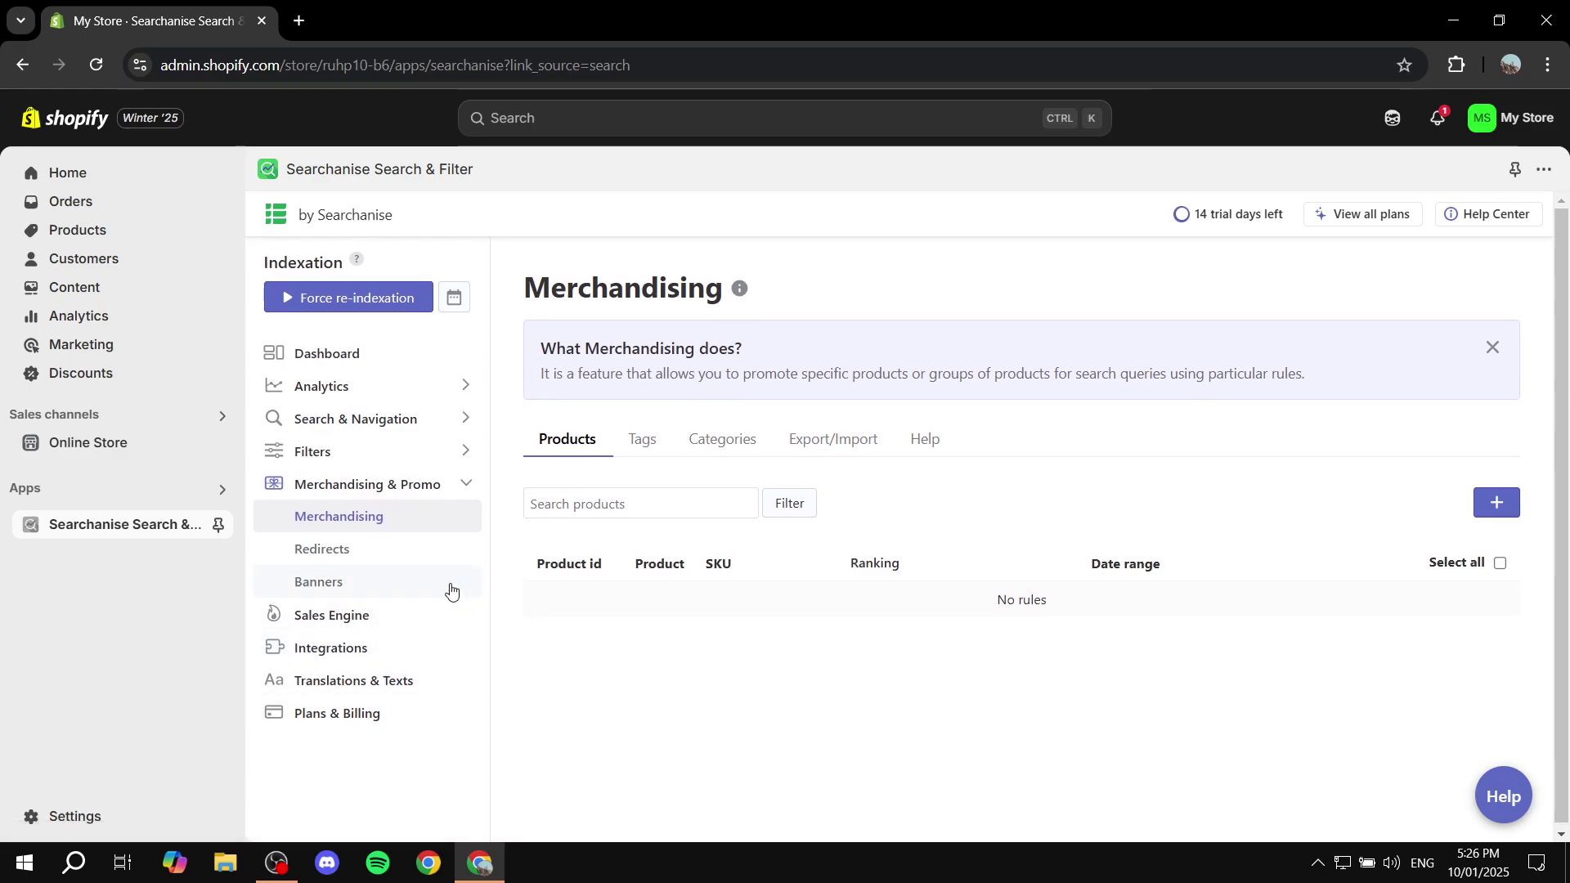
pyautogui.click(342, 429)
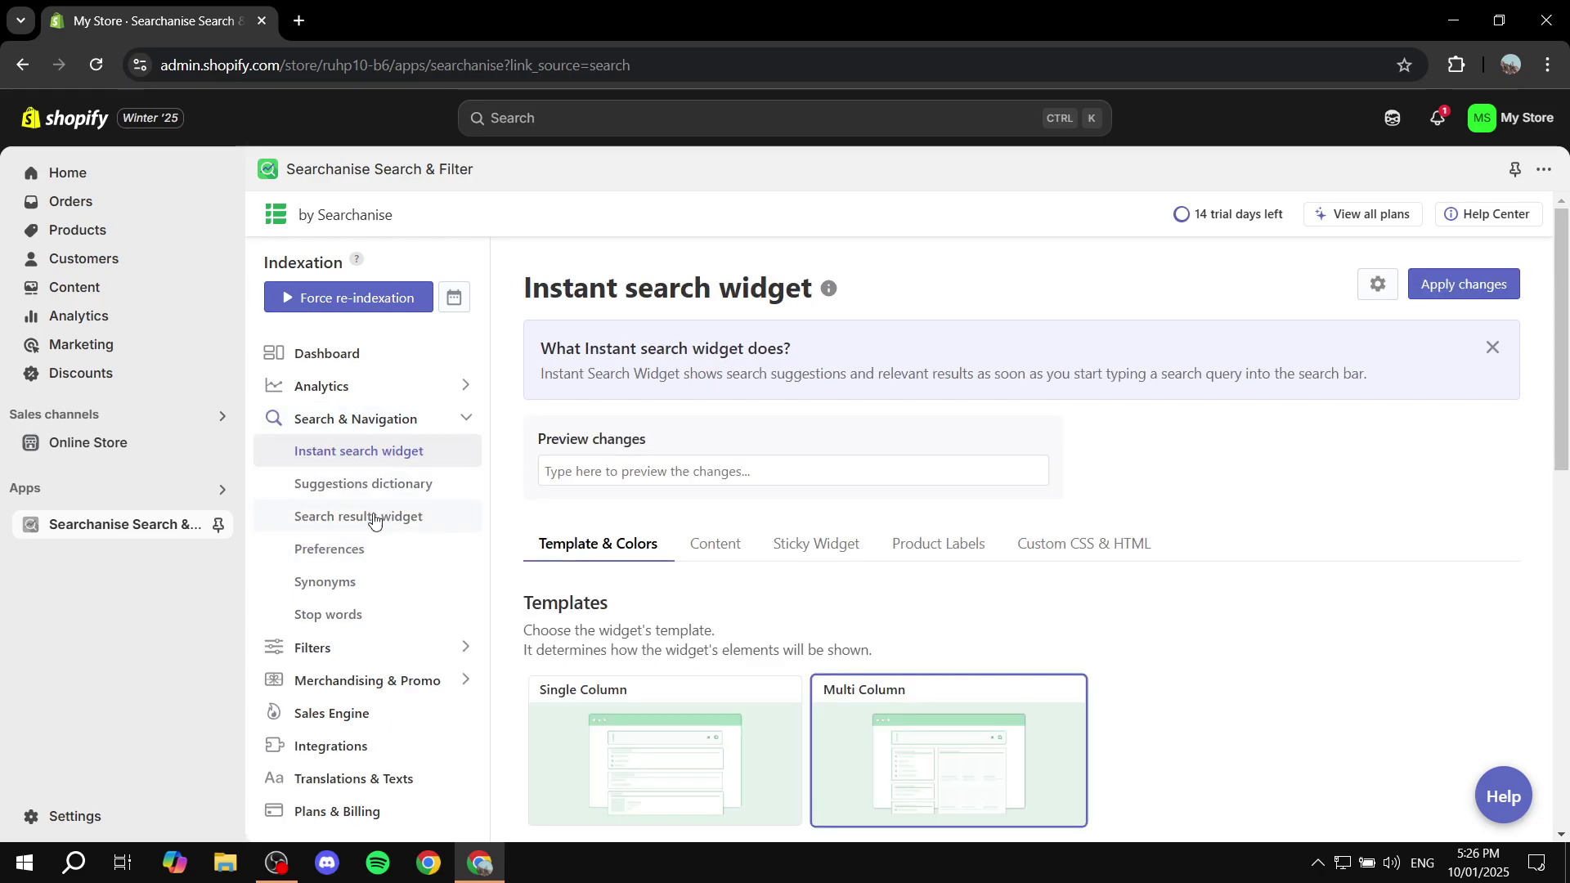